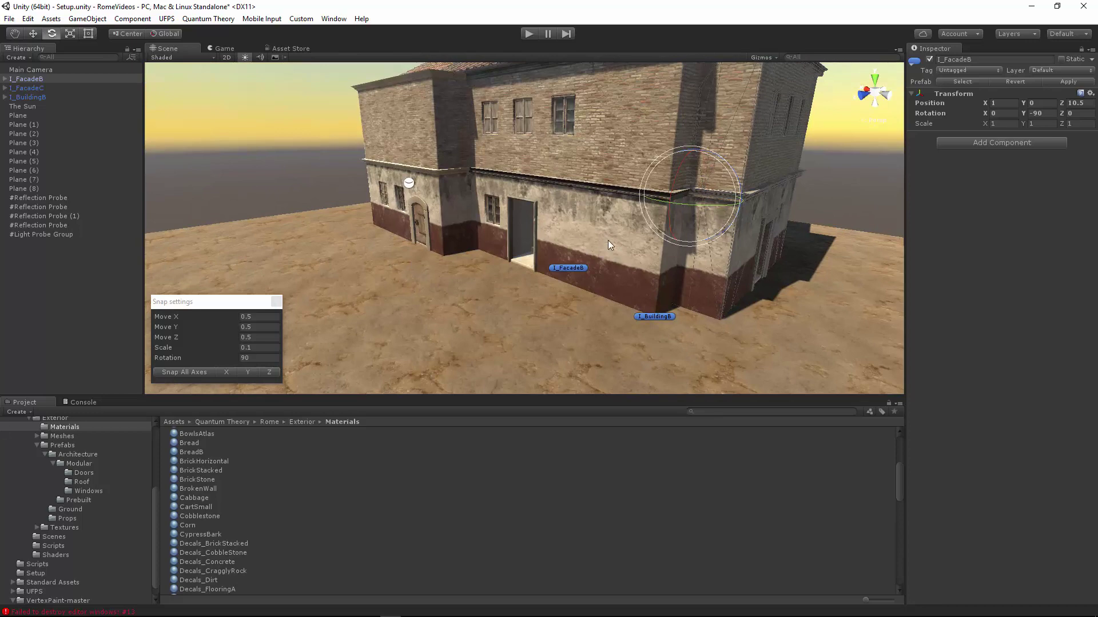
Examine the ground-floor plaster wall's materials and the building's facades from several exterior angles
mouse_move(570, 242)
right_down()
mouse_move(556, 259)
mouse_move(622, 291)
mouse_move(557, 253)
right_up()
key(w)
click(557, 254)
click(558, 254)
key(f)
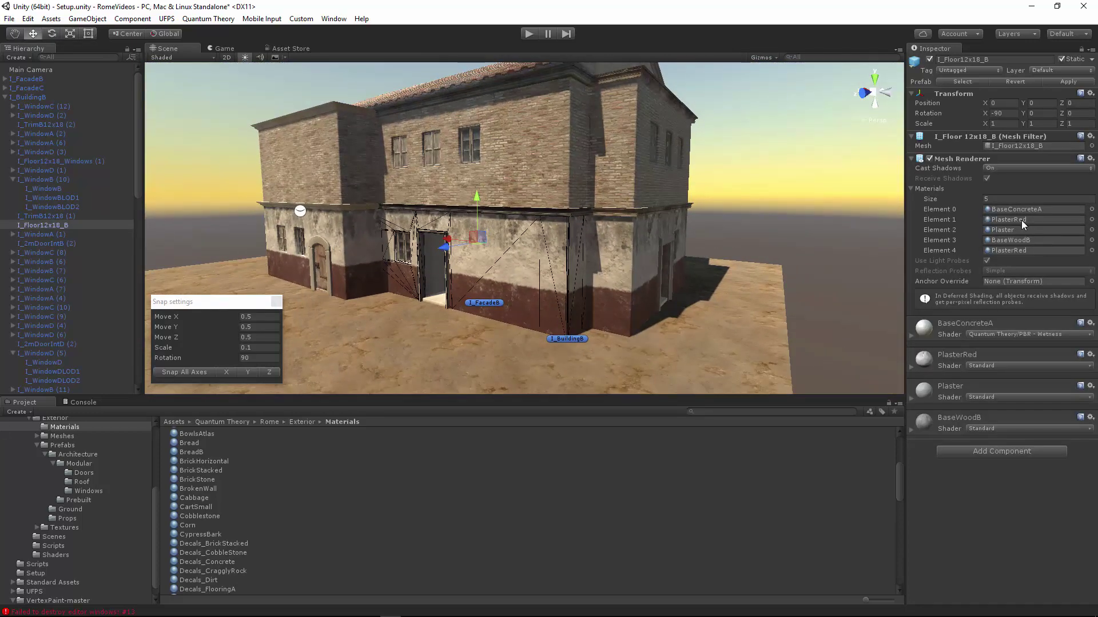
mouse_move(452, 191)
right_down()
mouse_move(444, 208)
mouse_move(464, 200)
right_up()
click(518, 165)
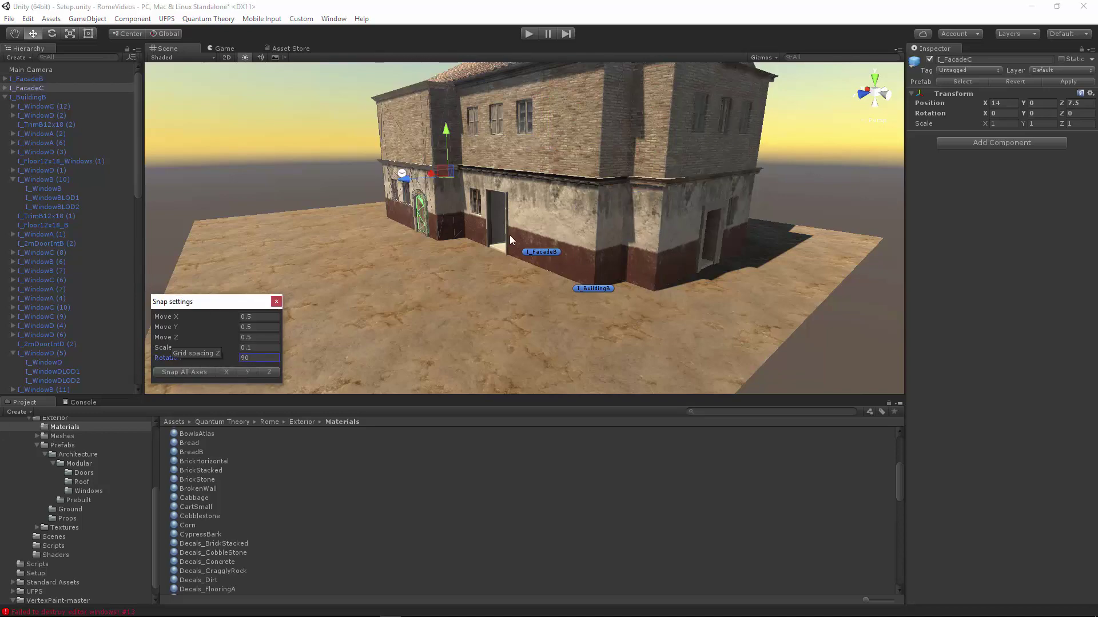
alt+drag(509, 235, 402, 218)
right_drag(402, 218, 483, 243)
click(393, 166)
alt+drag(483, 244, 430, 203)
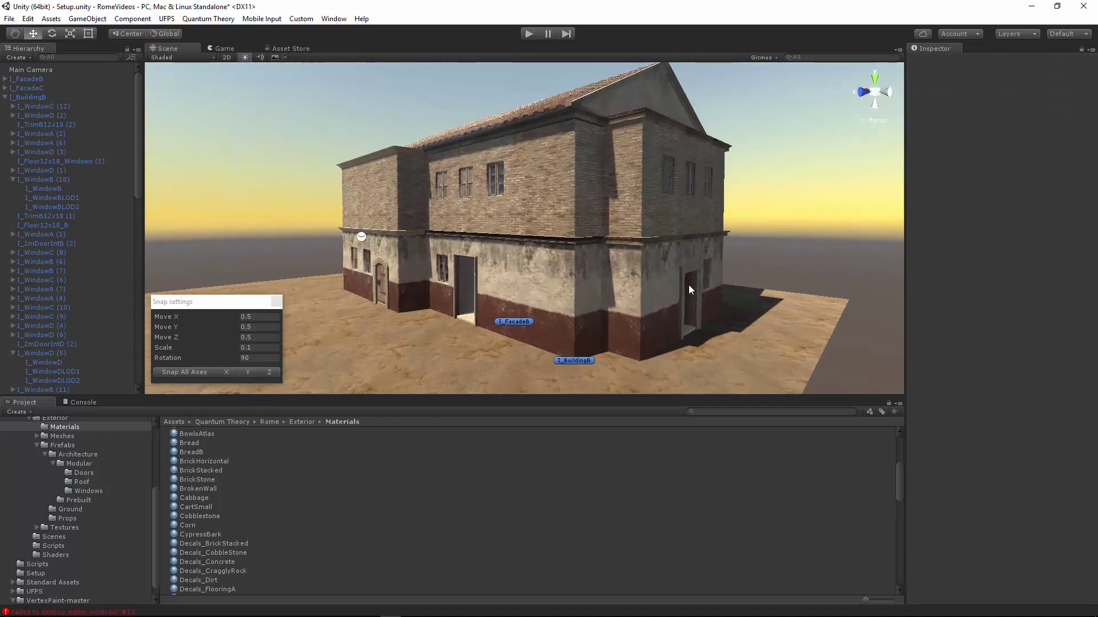
right_drag(639, 274, 525, 234)
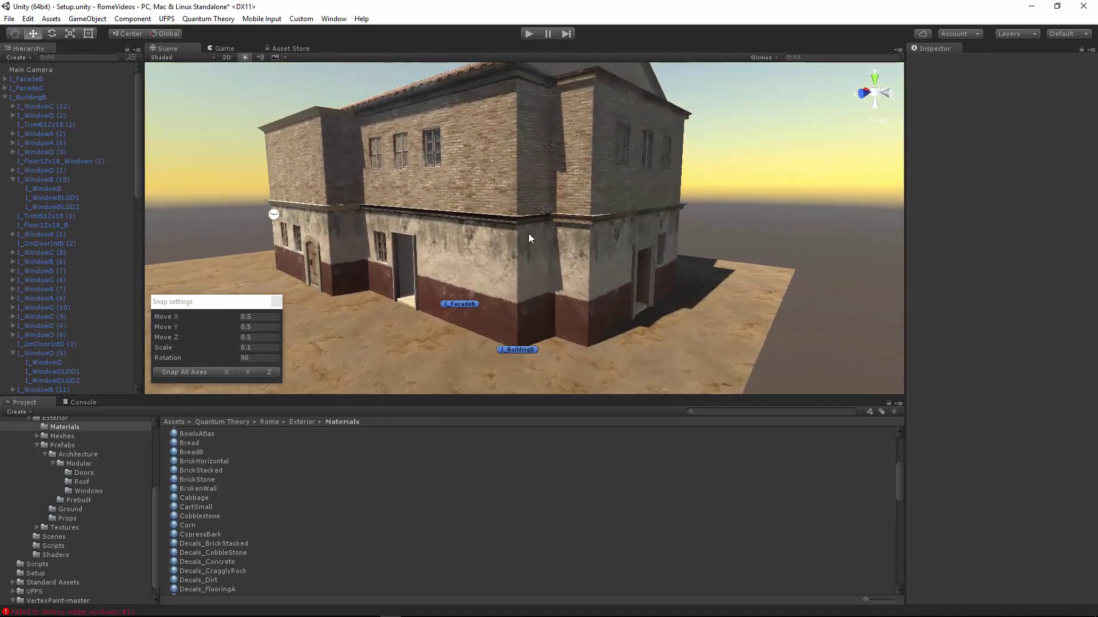
Delete the I_6mIntA interior room from I_BuildingB, accepting the break of the prefab instance
click(7, 97)
right_drag(399, 209, 422, 194)
key(w)
key(s)
right_drag(544, 303, 346, 97)
right_drag(343, 143, 548, 294)
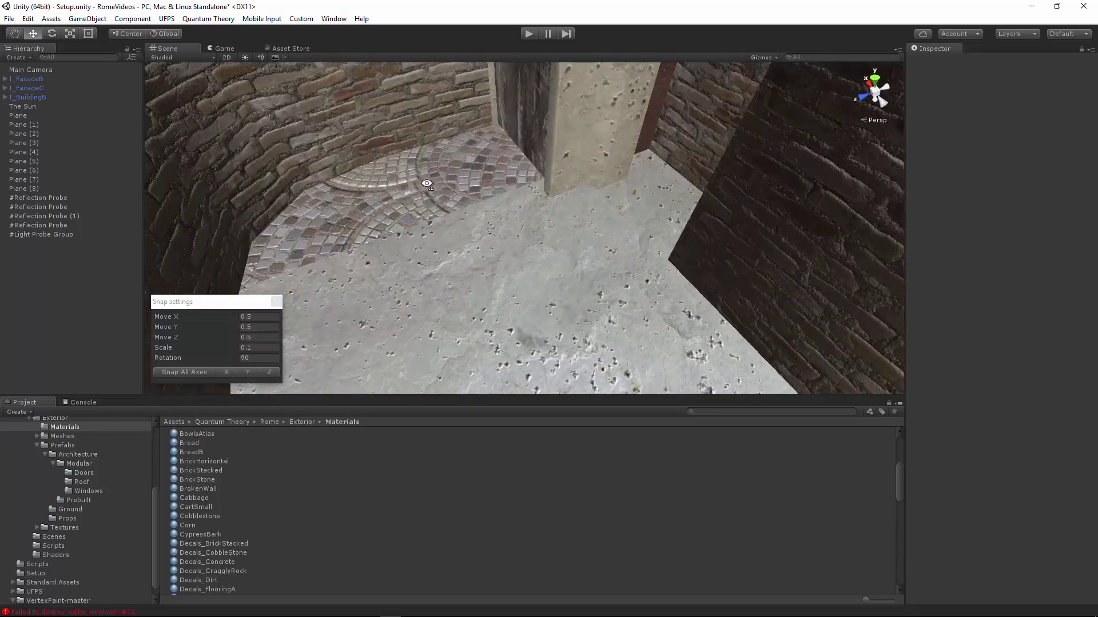
right_drag(426, 183, 485, 113)
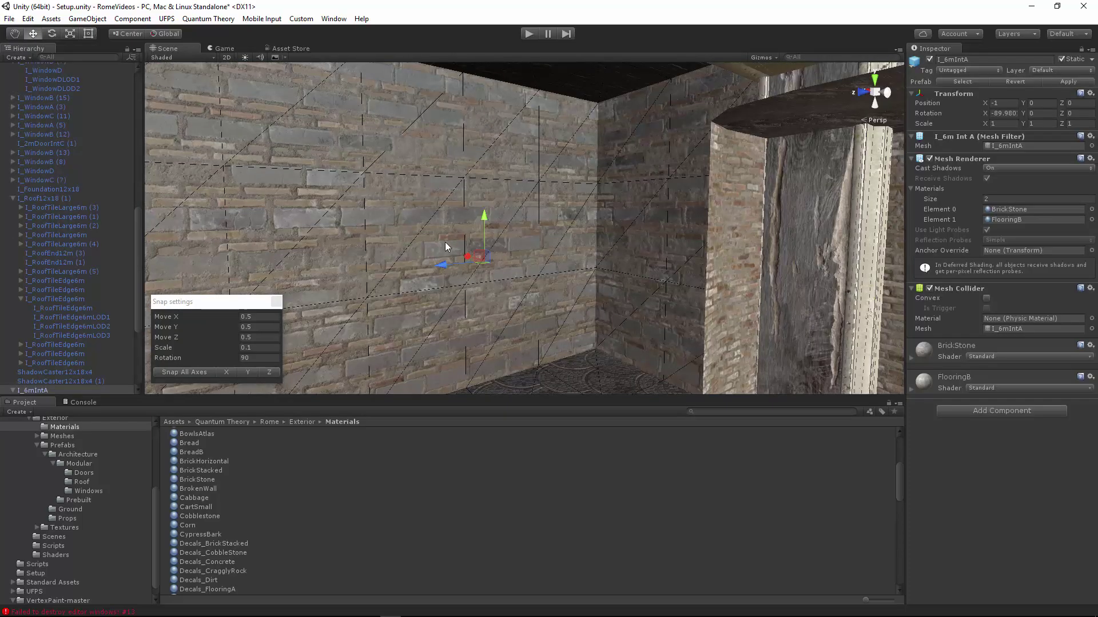
right_drag(445, 242, 548, 167)
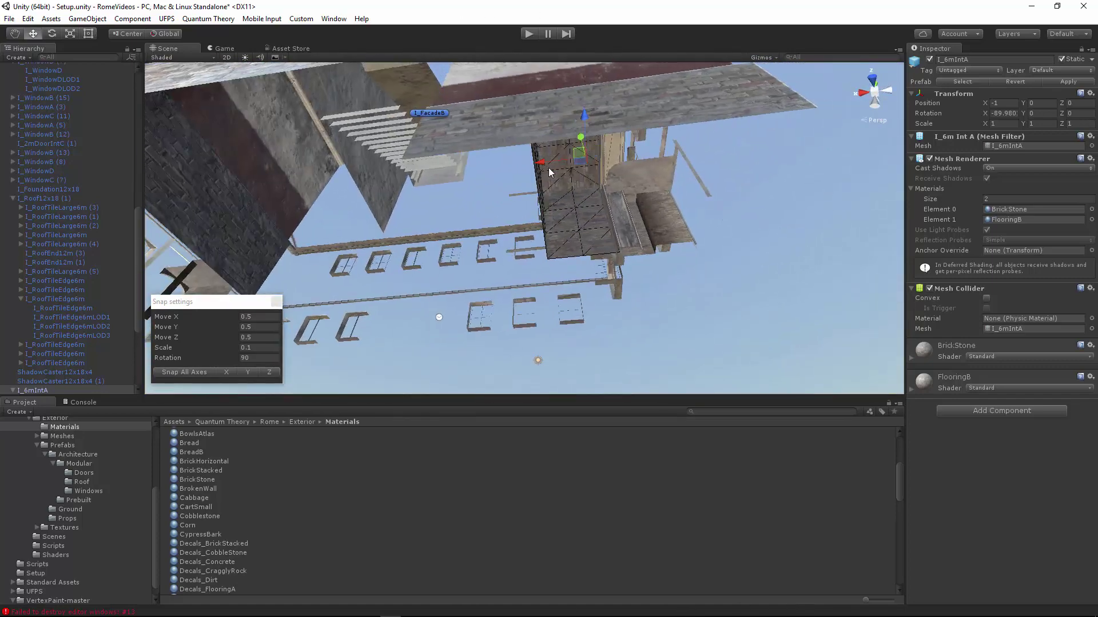
key(Delete)
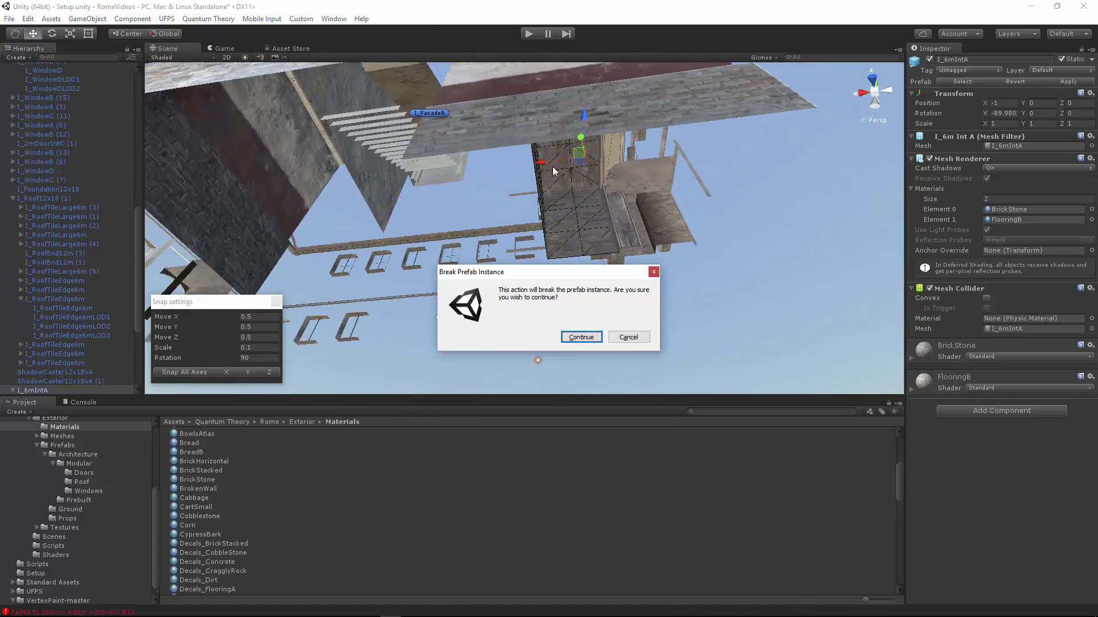
click(580, 337)
Delete the two neighbouring windows I_WindowB (7) and I_WindowB (6) from the building's brick wall
right_drag(580, 337, 688, 250)
right_drag(523, 249, 552, 315)
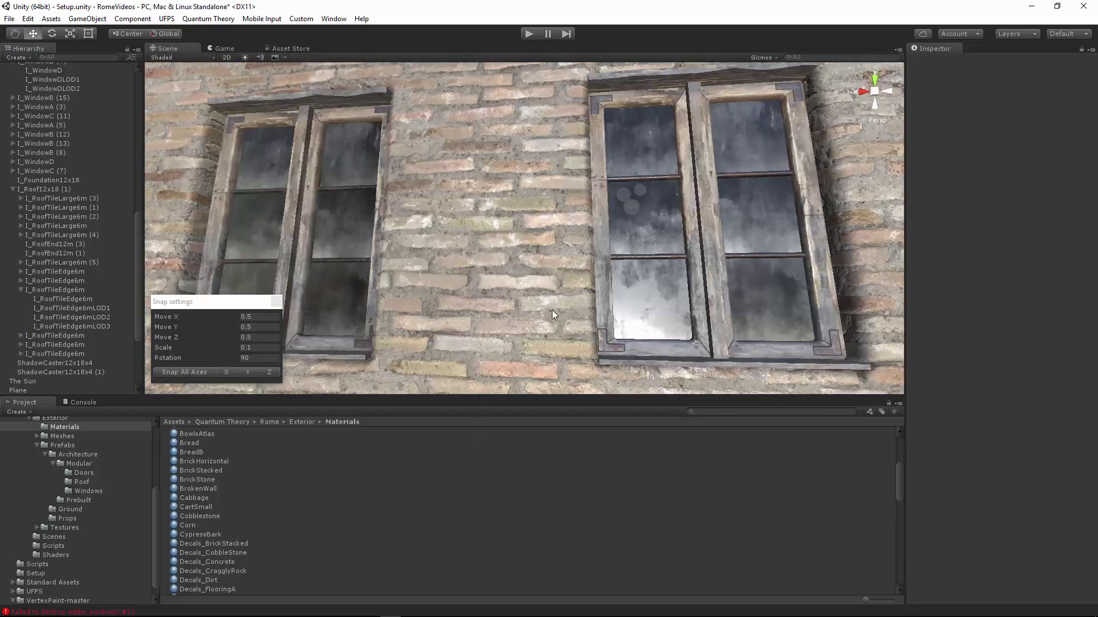
click(671, 244)
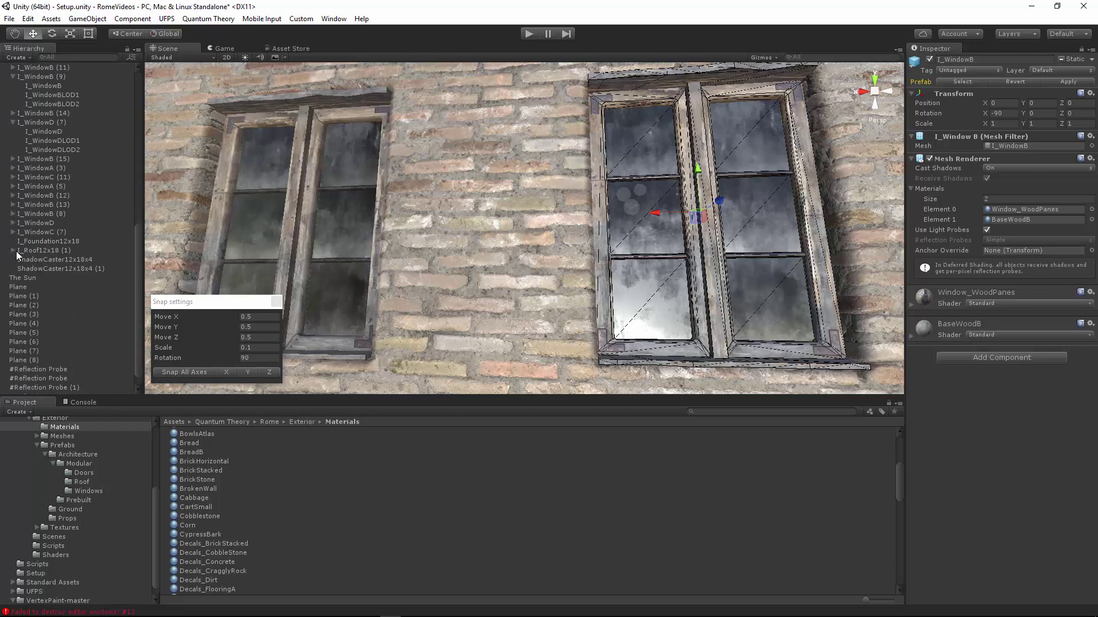
click(50, 271)
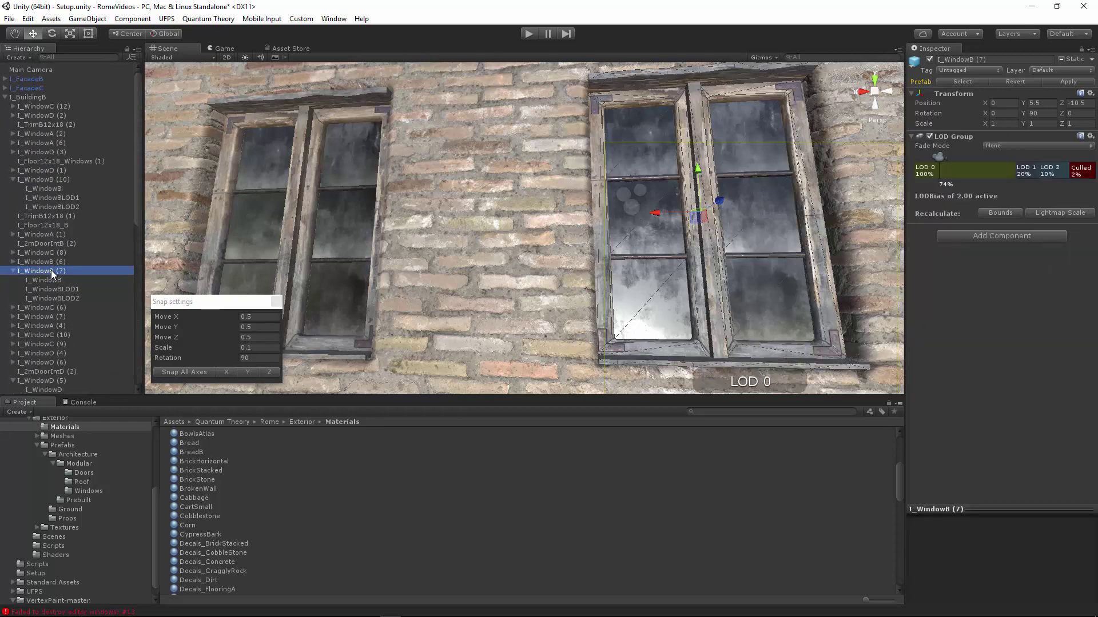
key(Delete)
click(332, 224)
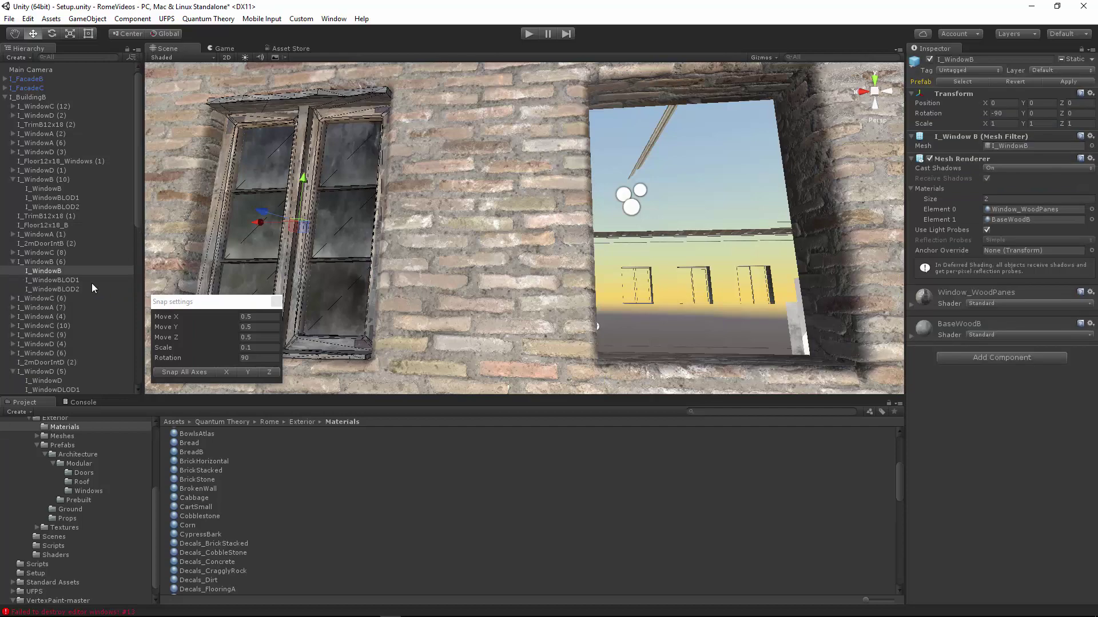
key(Delete)
Delete the third window, the I_WindowD group, from the same brick wall
right_drag(360, 236, 267, 237)
click(261, 237)
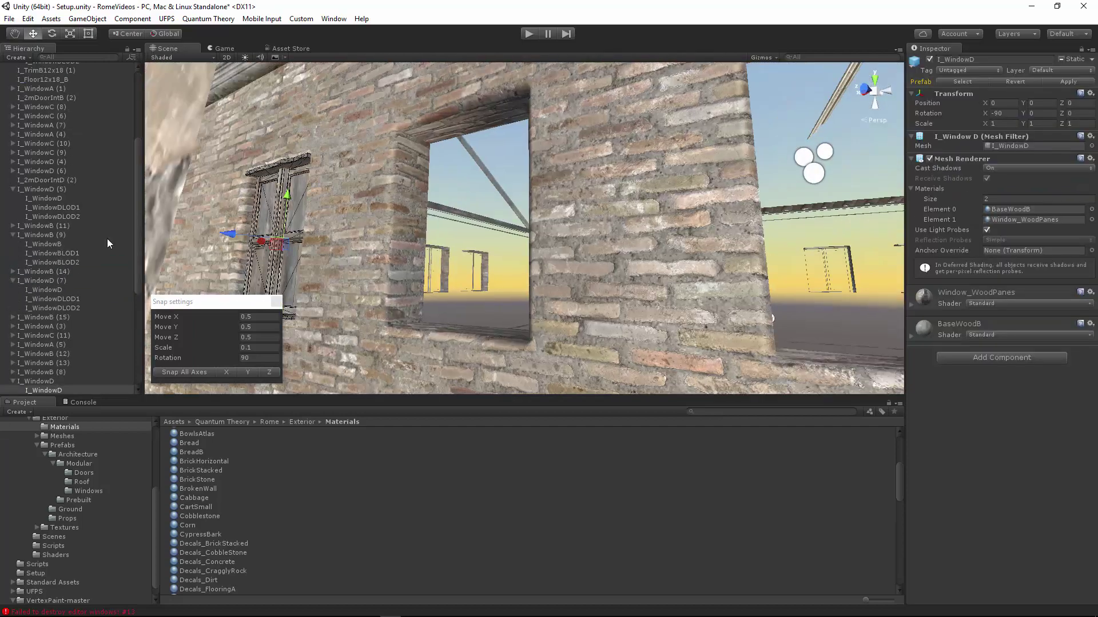
scroll(56, 358, down, 1)
click(49, 345)
key(Delete)
Turn scene lighting back on while viewing the building's exterior
right_drag(375, 251, 552, 206)
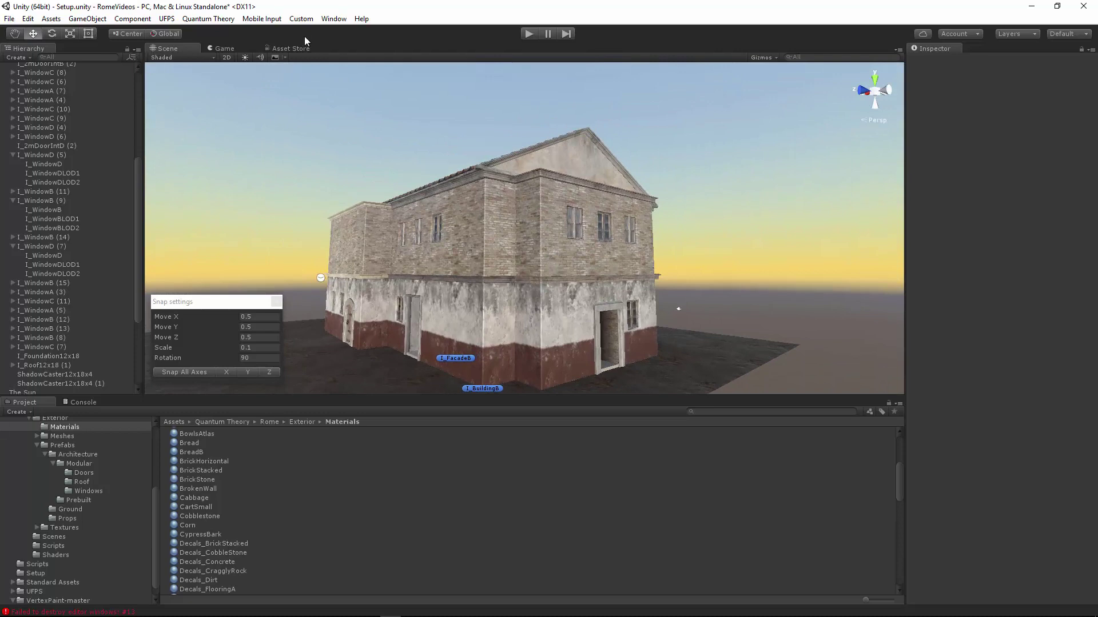
click(246, 55)
mouse_move(521, 231)
right_down()
mouse_move(509, 225)
mouse_move(518, 235)
right_up()
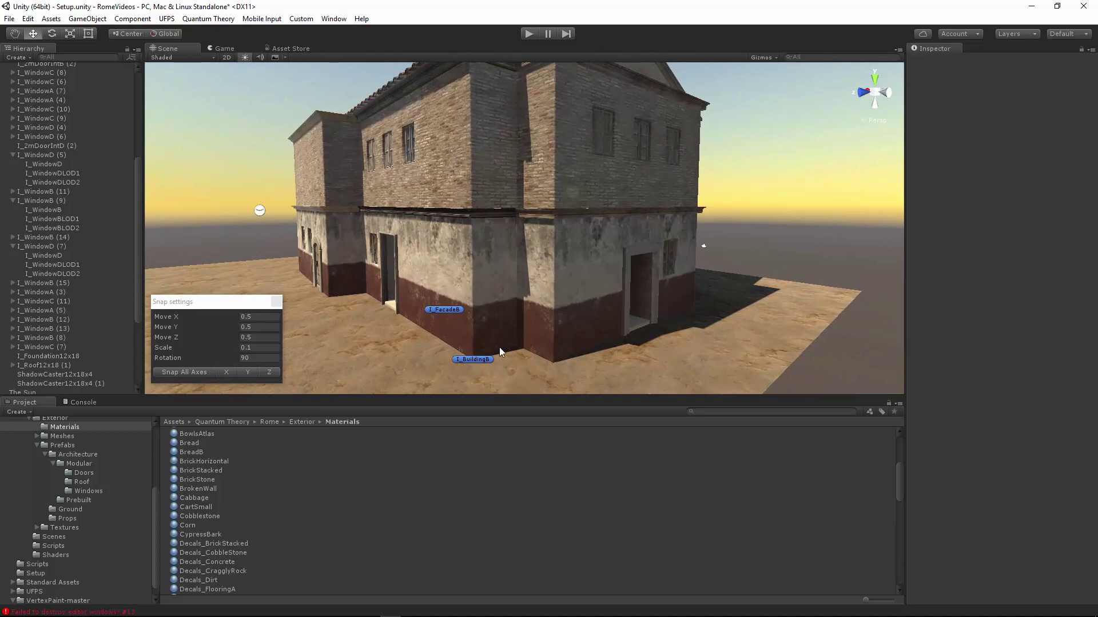
Open the Doors folder among the exterior modular architecture prefabs
scroll(30, 525, up, 5)
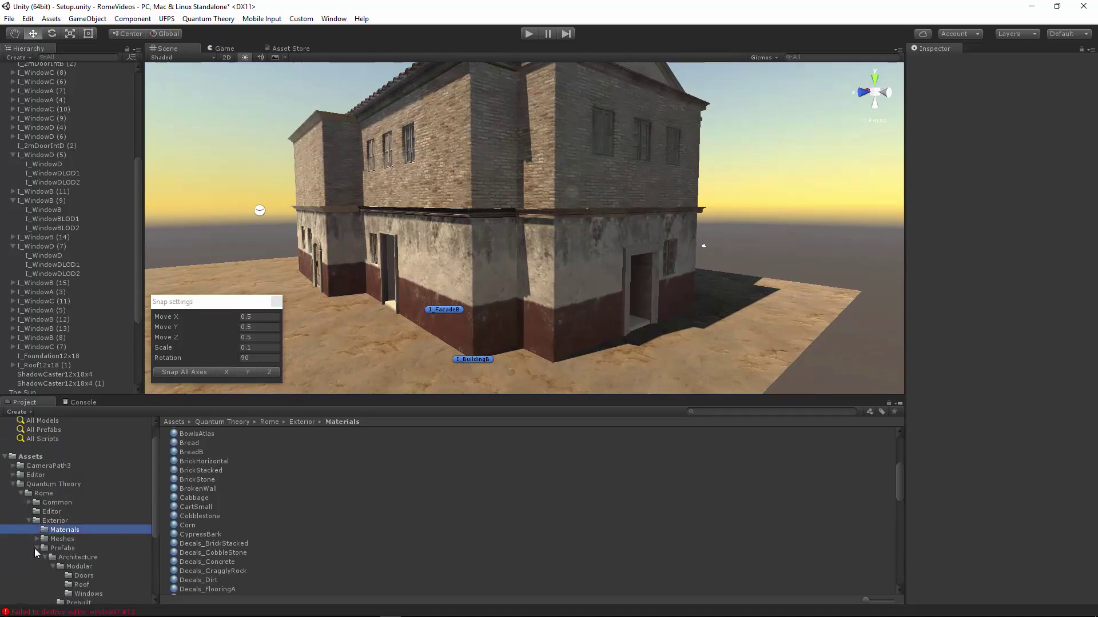
click(36, 548)
scroll(103, 535, down, 3)
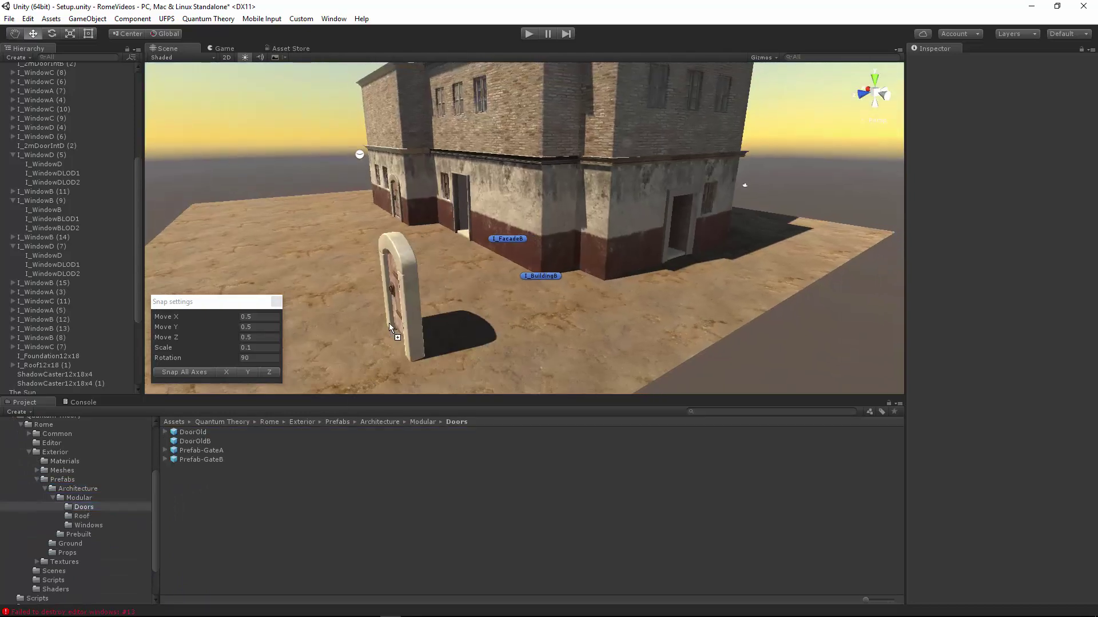
Place the DoorOld prefab on the ground in front of the building
drag(388, 324, 365, 324)
right_drag(366, 324, 323, 244)
key(w)
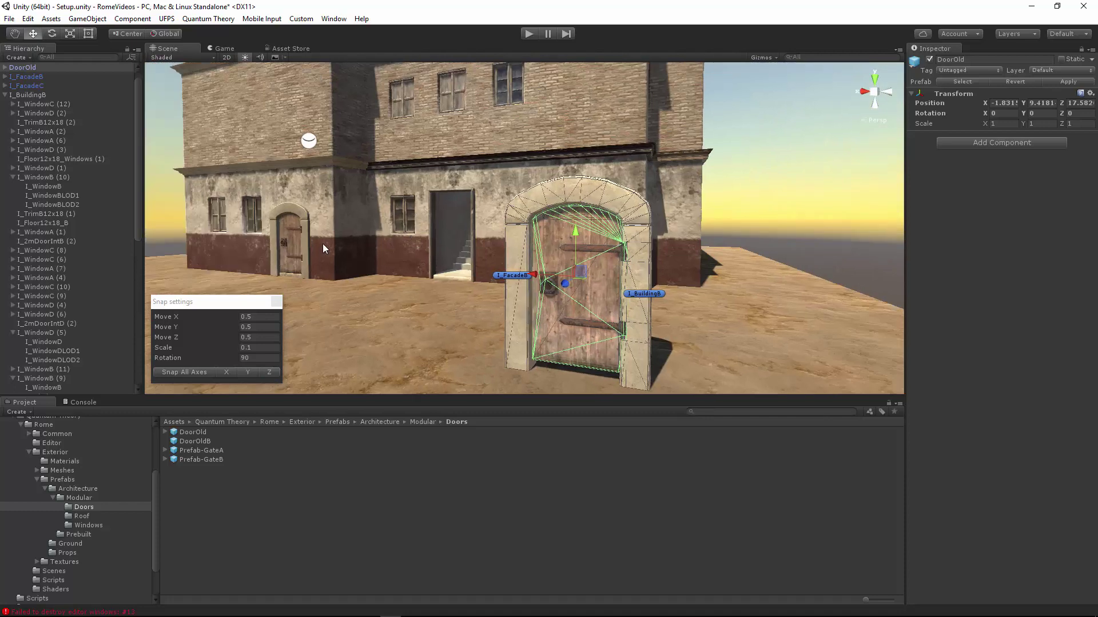
Try swinging the arched I_DoorOld door in I_FacadeC open around its hinge
click(322, 243)
click(322, 194)
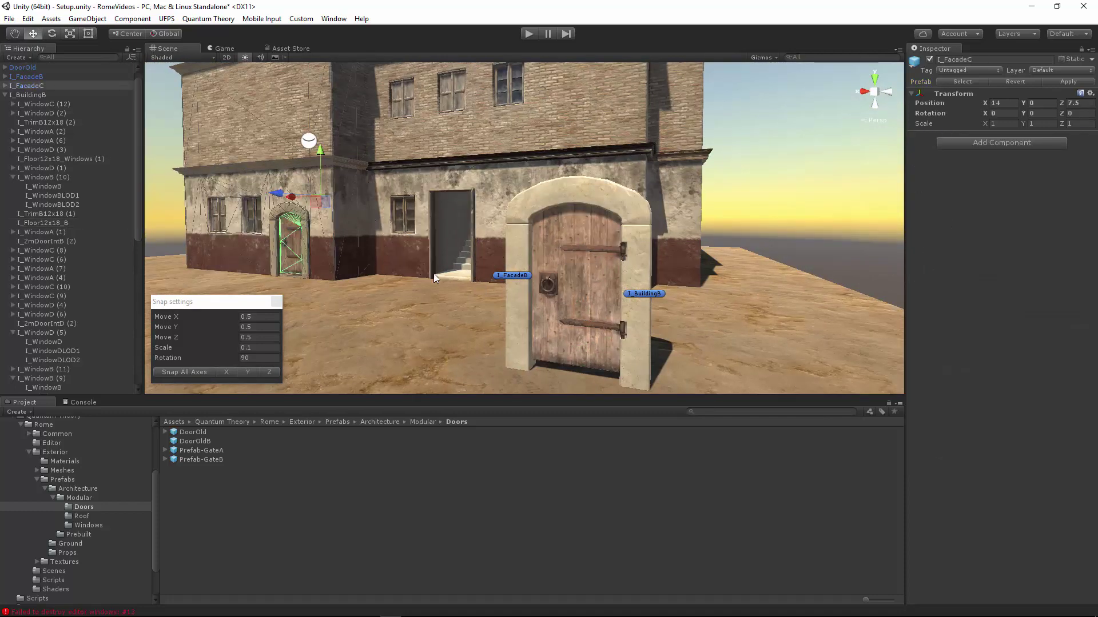
right_drag(409, 261, 579, 324)
click(546, 280)
key(w)
click(604, 306)
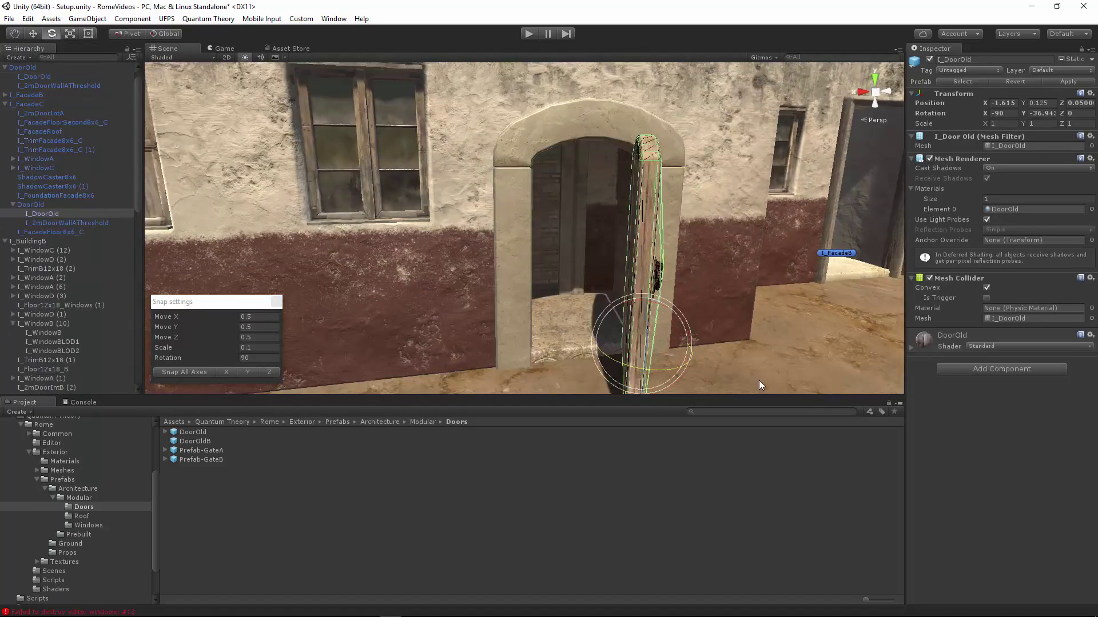
drag(746, 376, 547, 331)
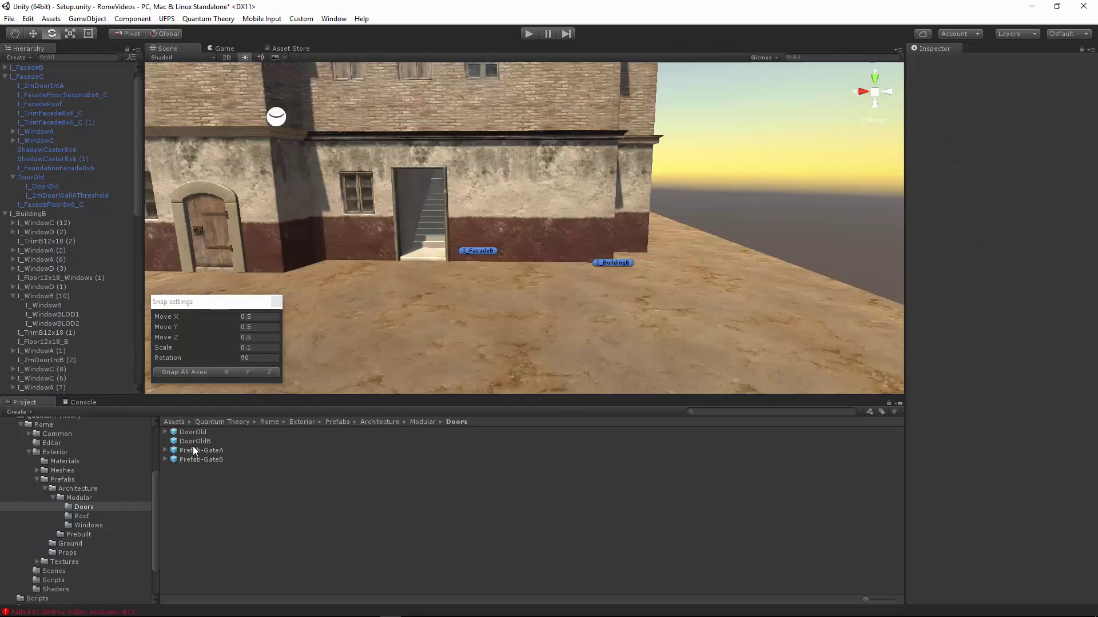
Place the DoorOldB prefab on the ground in front of the open doorway and try rotating it about its hinge
drag(585, 294, 486, 320)
key(f)
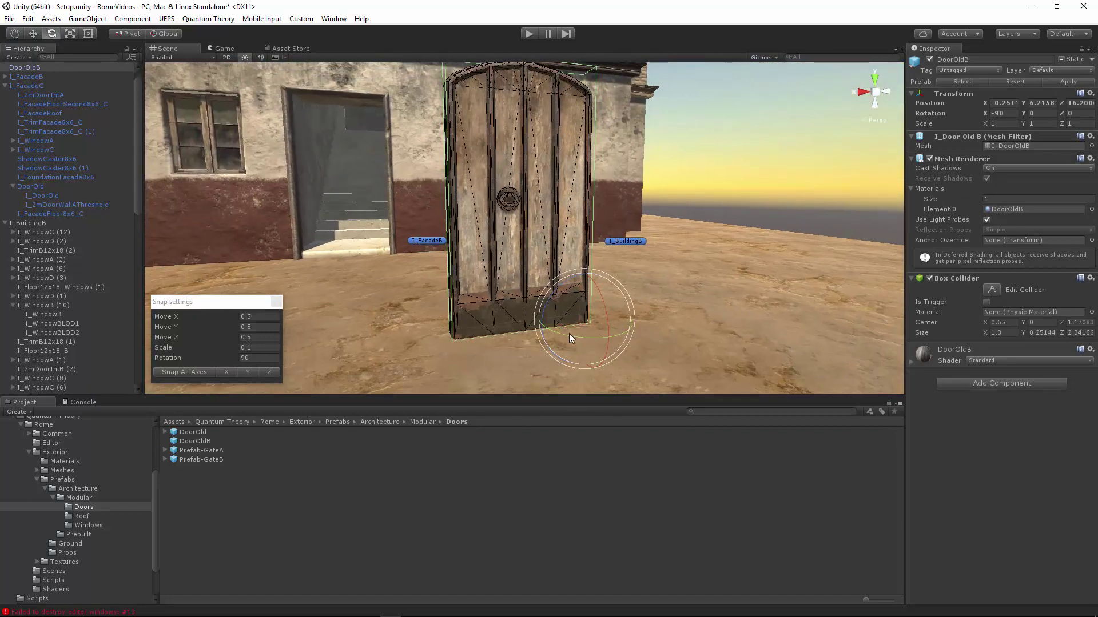
drag(568, 334, 540, 326)
right_drag(551, 240, 539, 219)
alt+drag(539, 218, 542, 212)
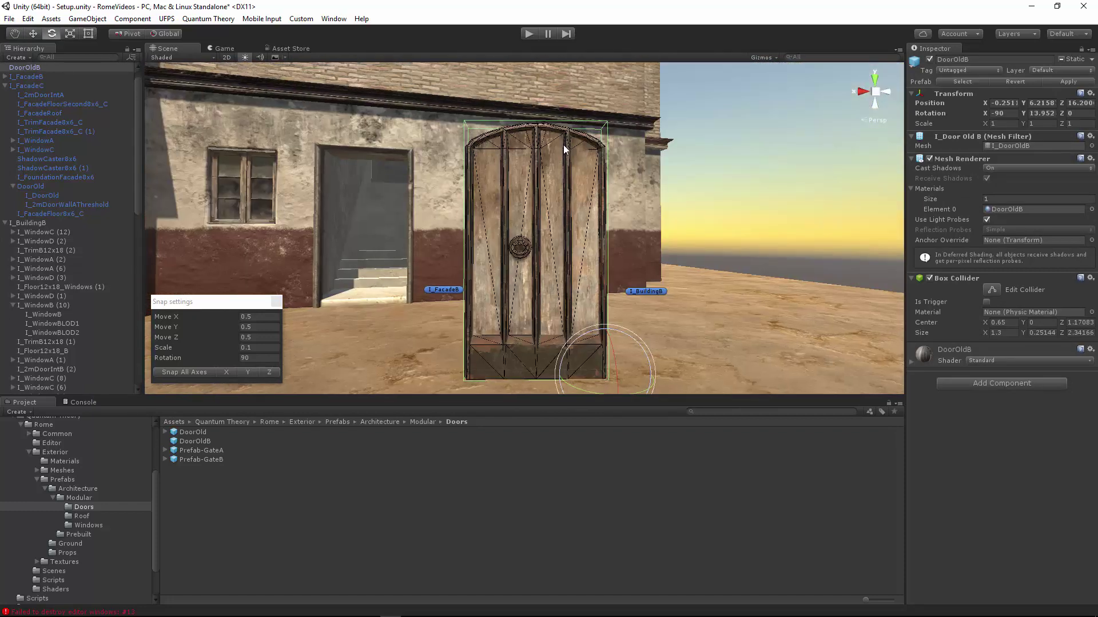
Move the DoorOldB door toward the open doorway, to about X 1.63 and Z 11.63
key(s)
right_drag(604, 225, 569, 242)
key(w)
key(a)
key(s)
right_drag(641, 289, 650, 265)
key(w)
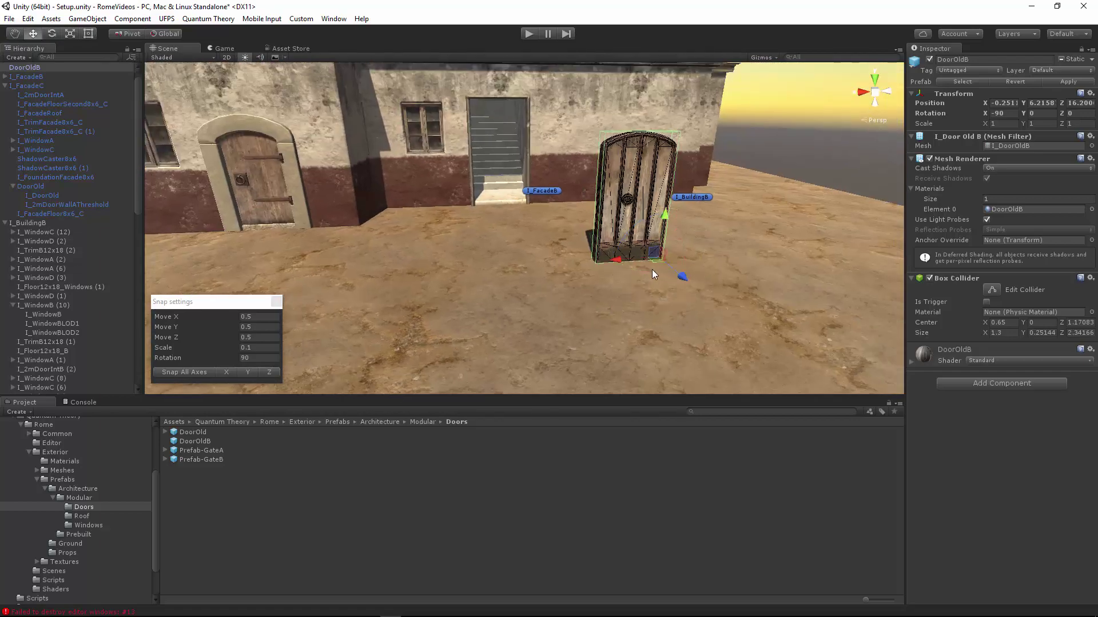
drag(651, 265, 523, 201)
key(w)
right_drag(523, 202, 579, 330)
key(s)
key(s)
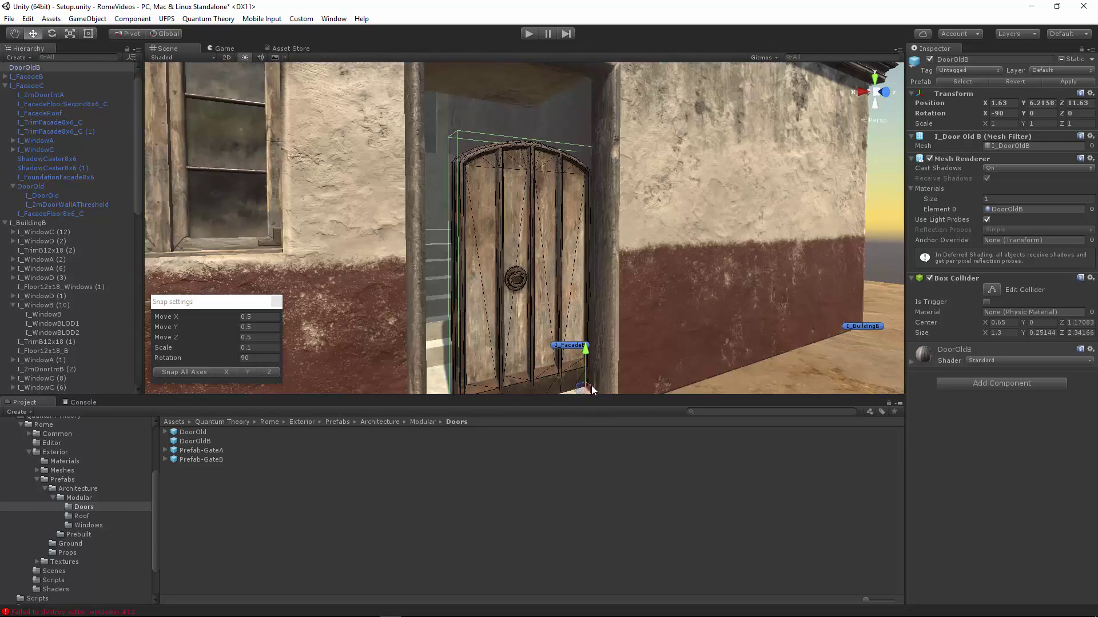
Move the DoorOldB door inside to the inner doorway above the stairs, at about Y 3.17 and Z 7.58
drag(591, 386, 503, 192)
key(w)
right_drag(447, 132, 626, 303)
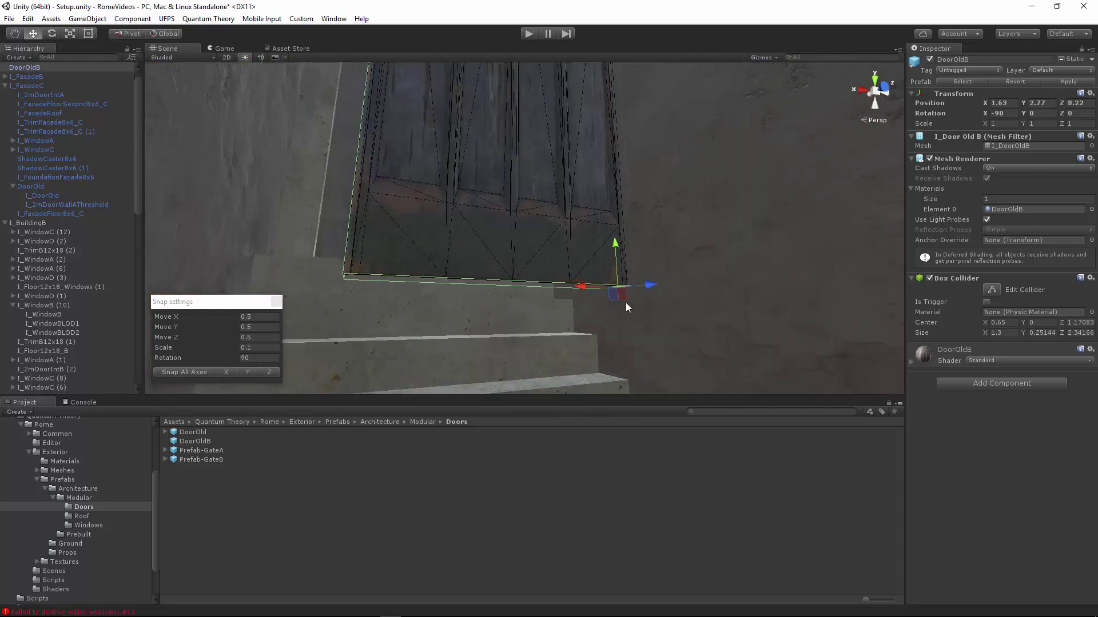
drag(564, 257, 528, 232)
right_drag(523, 229, 581, 284)
key(w)
key(s)
key(w)
key(s)
key(w)
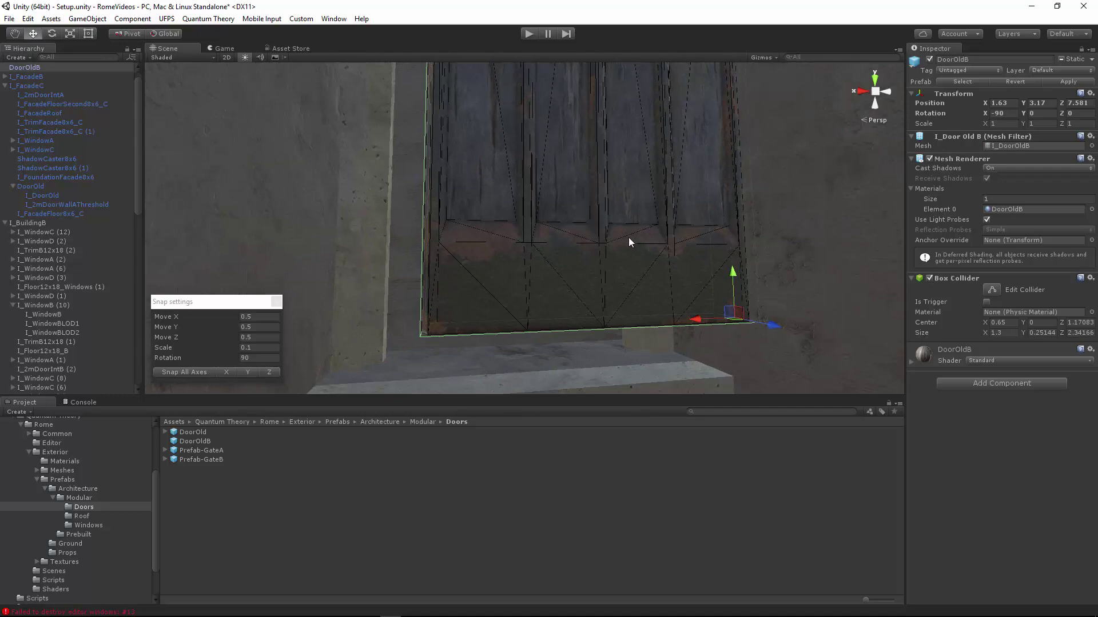
Try swinging the DoorOldB door about its hinge to a Y rotation of about 22.4
right_drag(629, 238, 621, 249)
key(s)
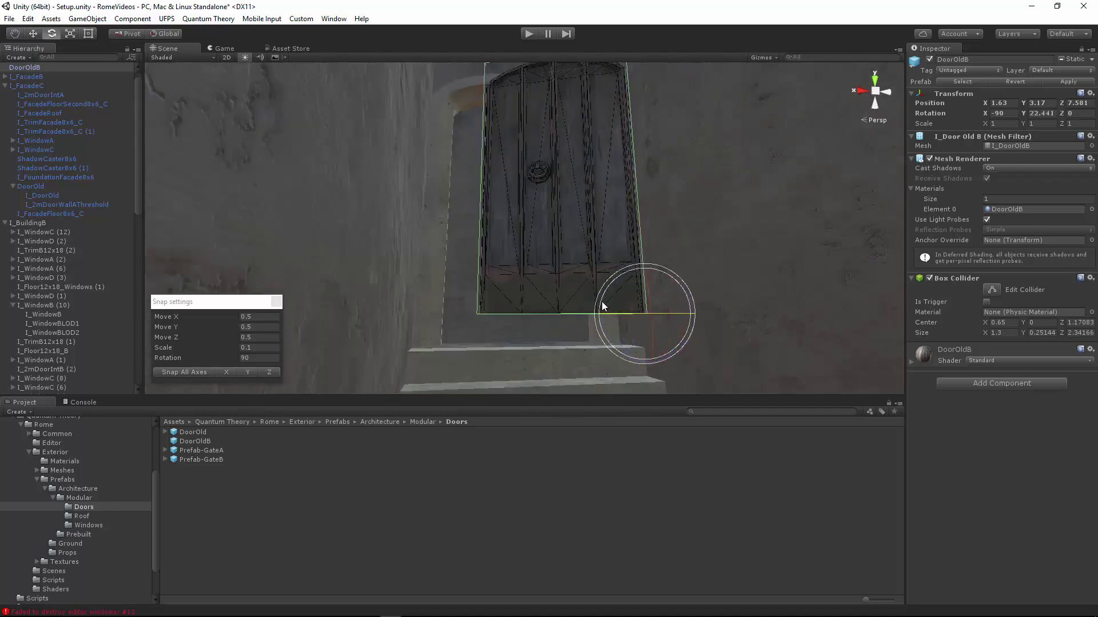
mouse_move(603, 306)
right_down()
mouse_move(581, 306)
mouse_move(604, 306)
right_up()
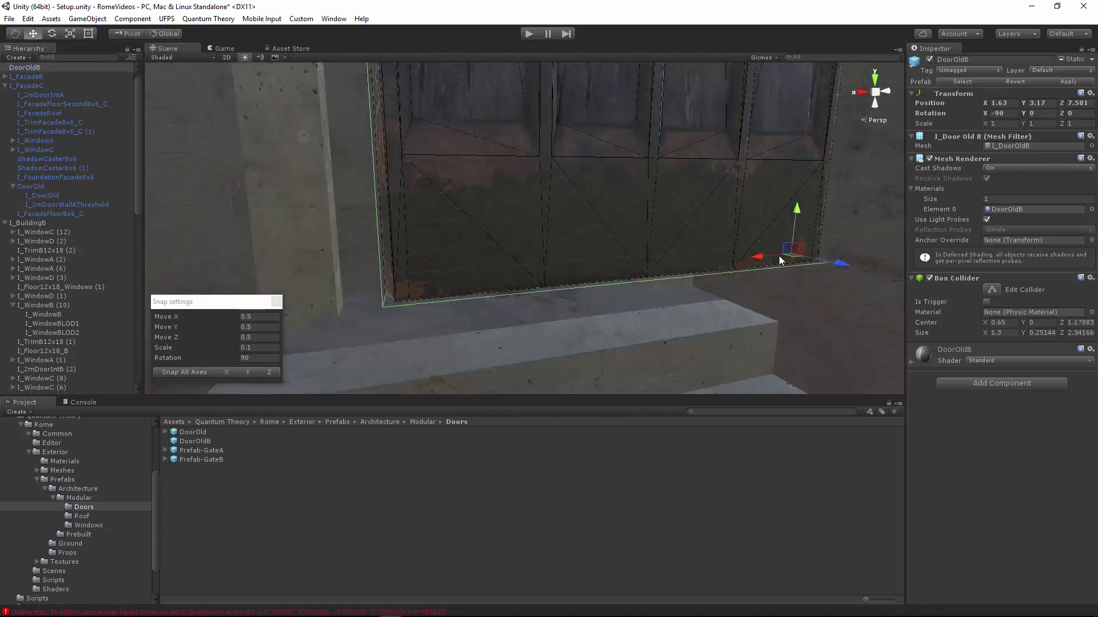
Fit the DoorOldB door into the frame at the top of the stairs, at about X 1.85, Y 2.925, Z 7.017
drag(795, 256, 621, 260)
key(d)
right_drag(621, 260, 526, 270)
key(w)
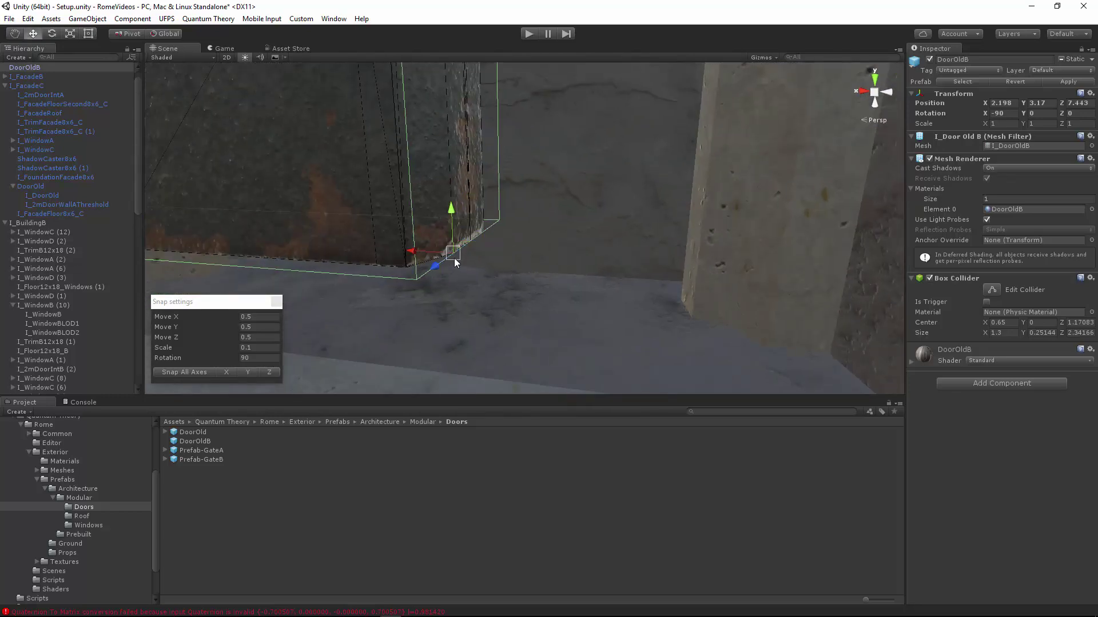
drag(456, 255, 685, 316)
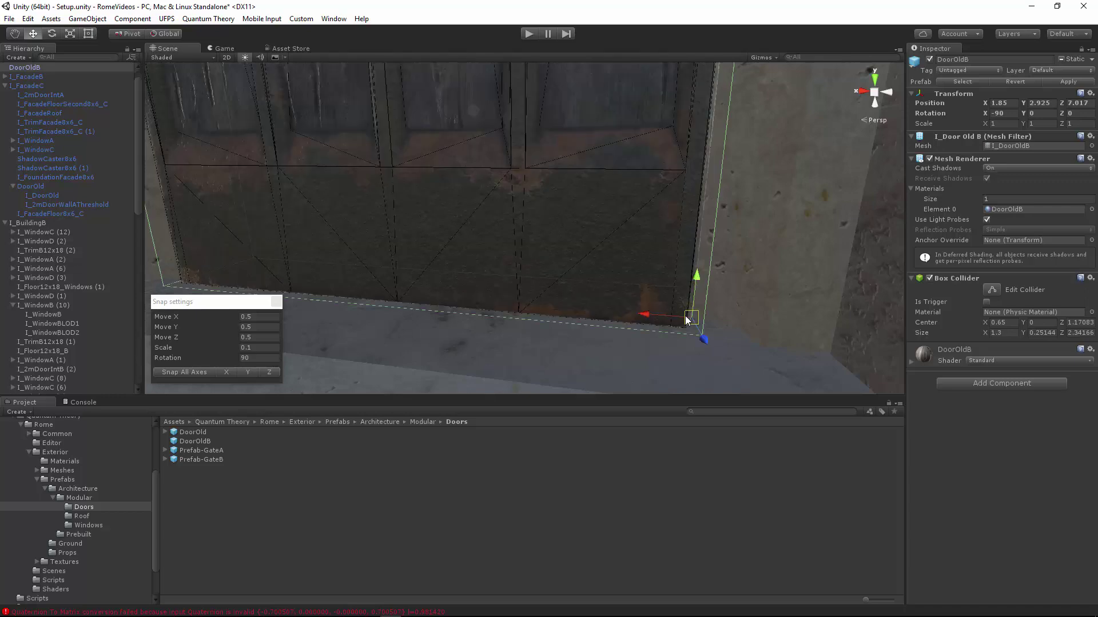
right_drag(685, 316, 586, 194)
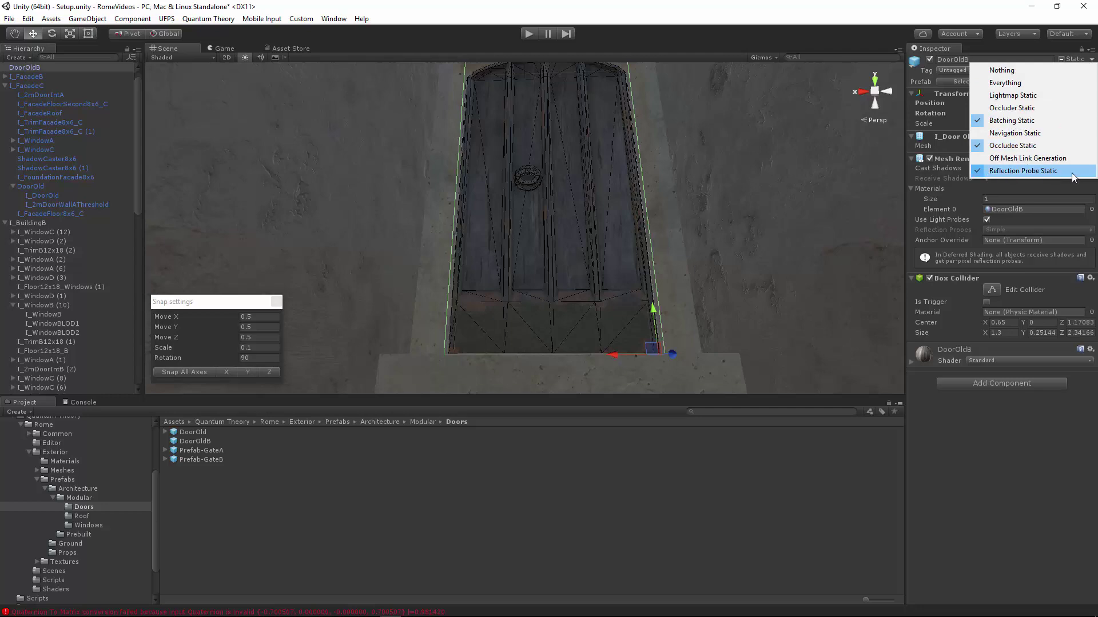
Place the Prefab-GateB prefab outside the building's end doorway with a Y rotation of -90
right_drag(593, 239, 481, 225)
key(s)
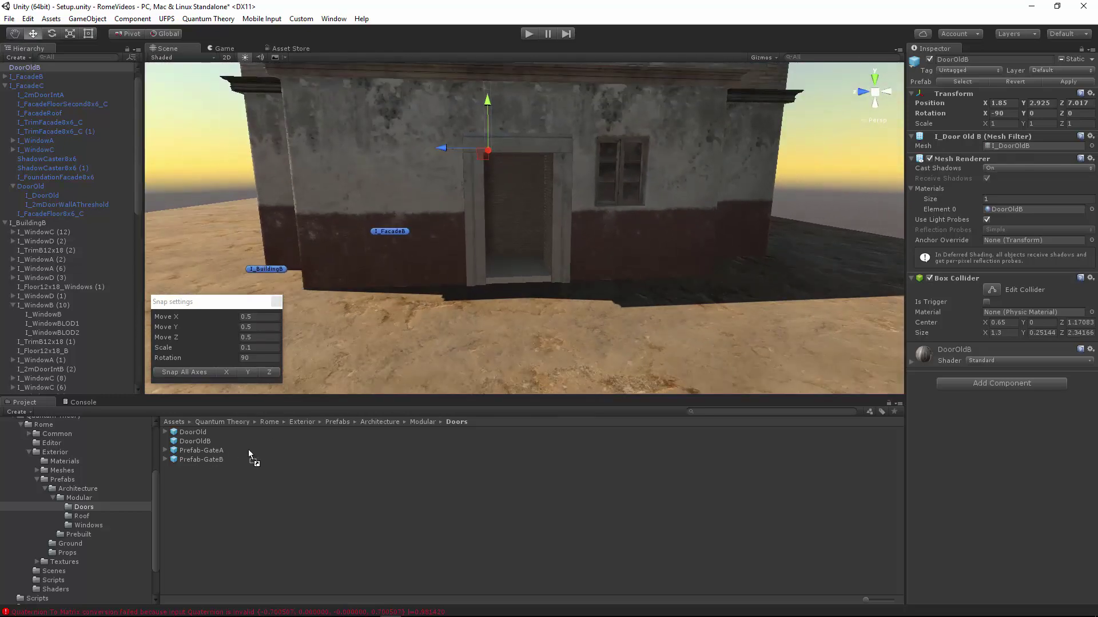
drag(248, 449, 613, 362)
key(e)
key(w)
key(w)
mouse_move(495, 306)
right_down()
mouse_move(488, 342)
mouse_move(512, 309)
right_up()
key(s)
Move the Prefab-GateB gate into the end doorway, at about X -4.78, Y 4.44, Z 5.88
drag(527, 325, 590, 258)
key(w)
right_drag(590, 258, 592, 257)
key(w)
drag(596, 318, 592, 233)
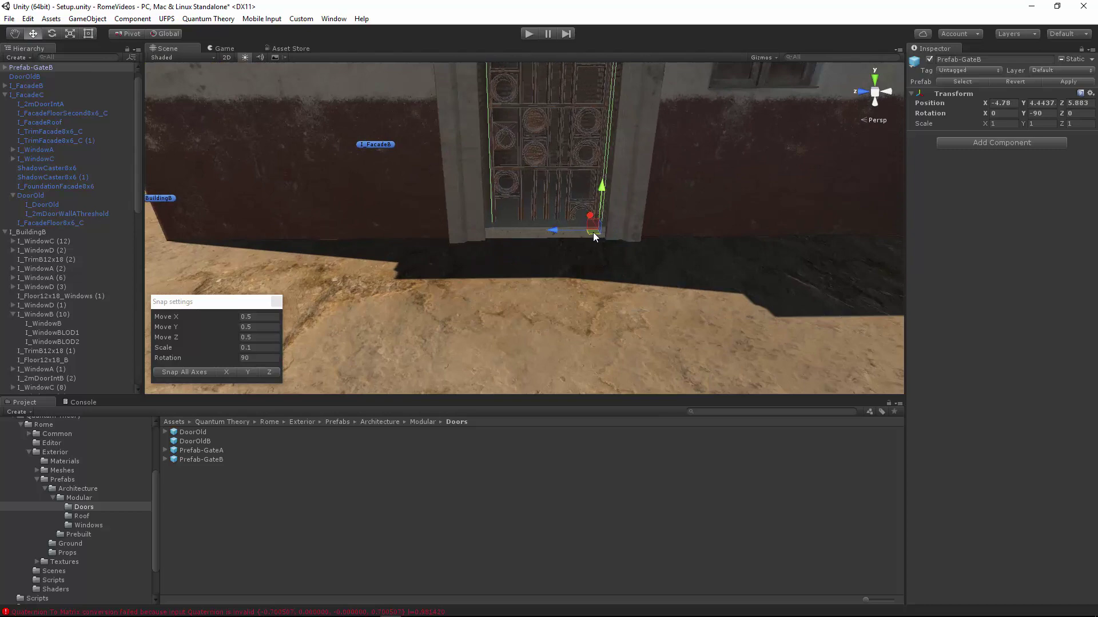
scroll(593, 232, up, 5)
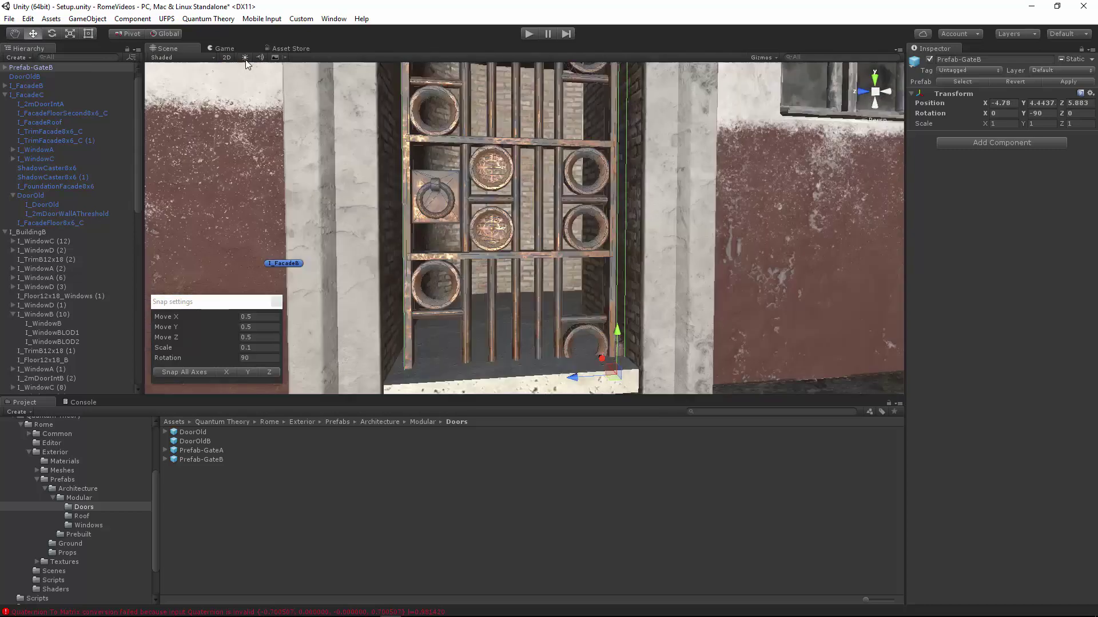
Fine-tune the Prefab-GateB gate within the end doorway to X -4.985, Y 0.222, Z 5.932
scroll(575, 270, down, 2)
drag(585, 331, 673, 303)
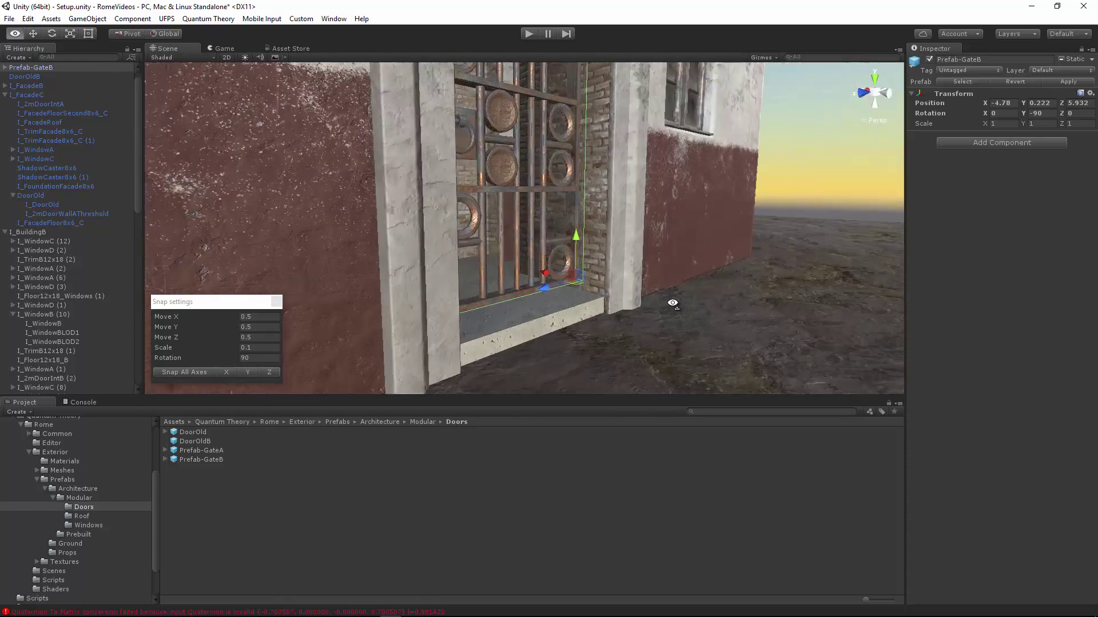
drag(545, 279, 446, 220)
key(s)
right_drag(445, 221, 480, 284)
key(w)
key(s)
alt+drag(479, 284, 298, 319)
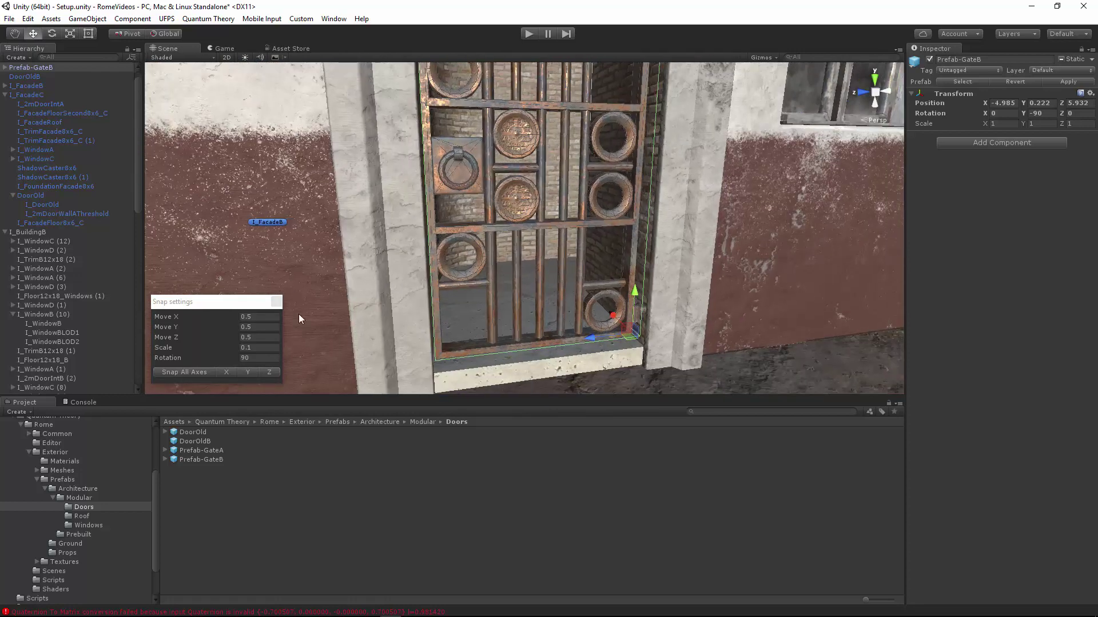
Turn on the scene lighting and collapse the I_FacadeC and I_BuildingB objects in the hierarchy
click(244, 57)
key(s)
right_drag(333, 120, 332, 146)
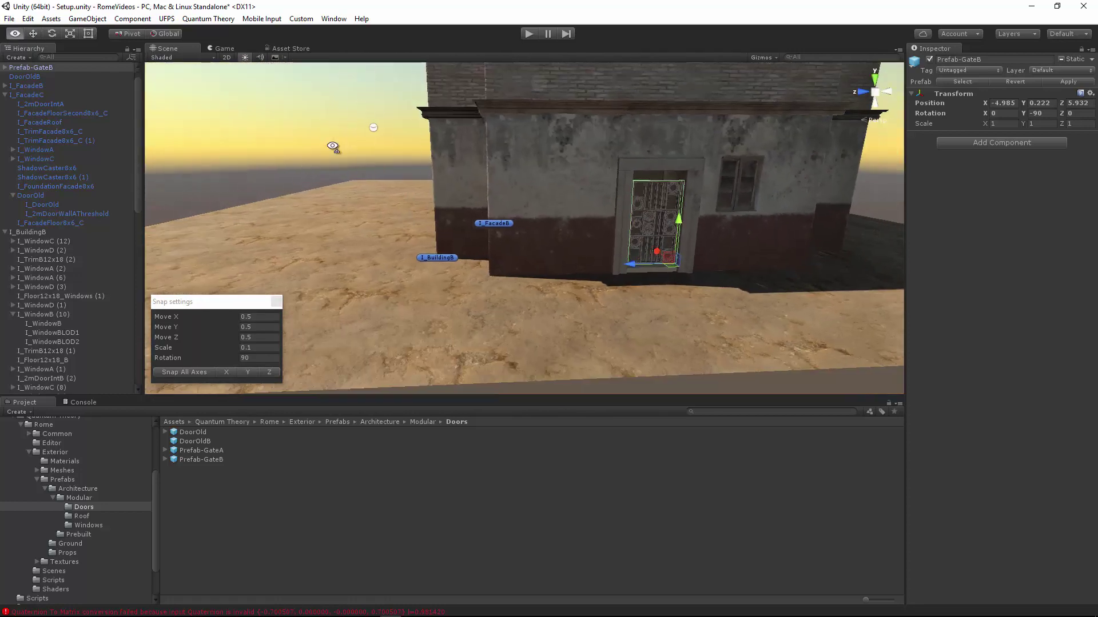
click(6, 96)
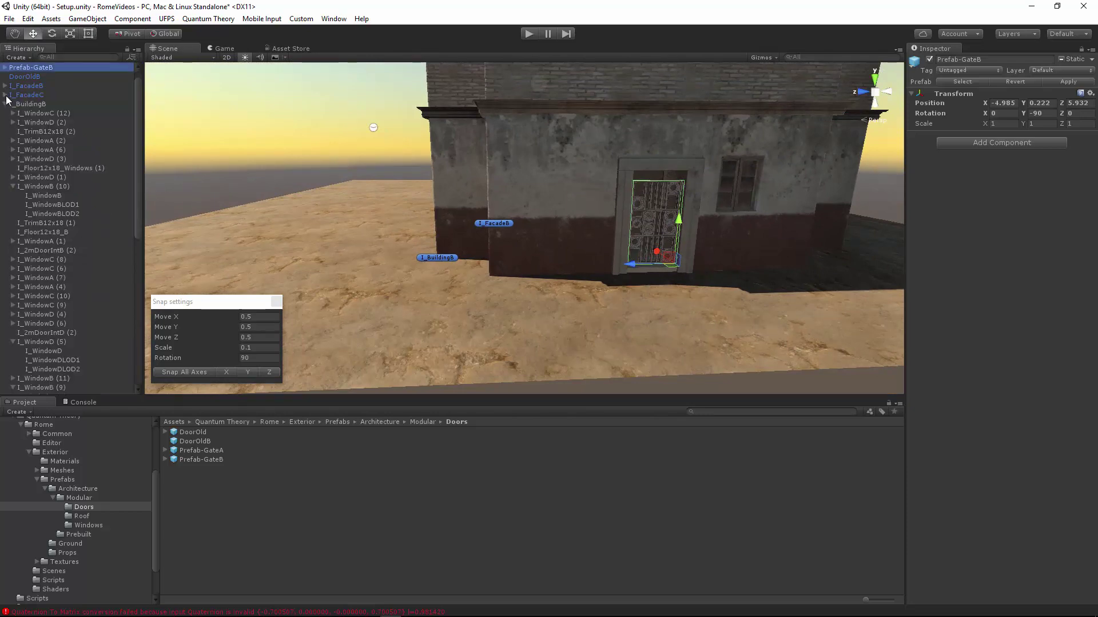
click(7, 104)
Rotate The Sun directional light to a Y rotation of about 494.9 to light the gate side of the building
click(22, 125)
key(e)
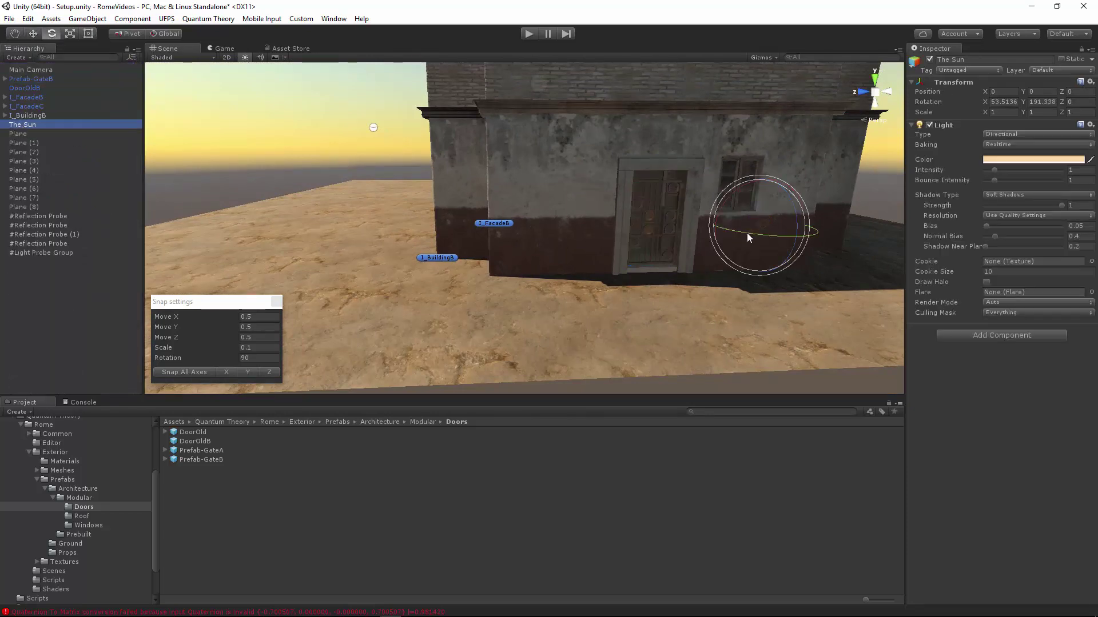
drag(743, 232, 190, 160)
Examine the GateB mesh in the end doorway under the scene lighting, from close up and from farther away
right_drag(696, 242, 673, 208)
key(w)
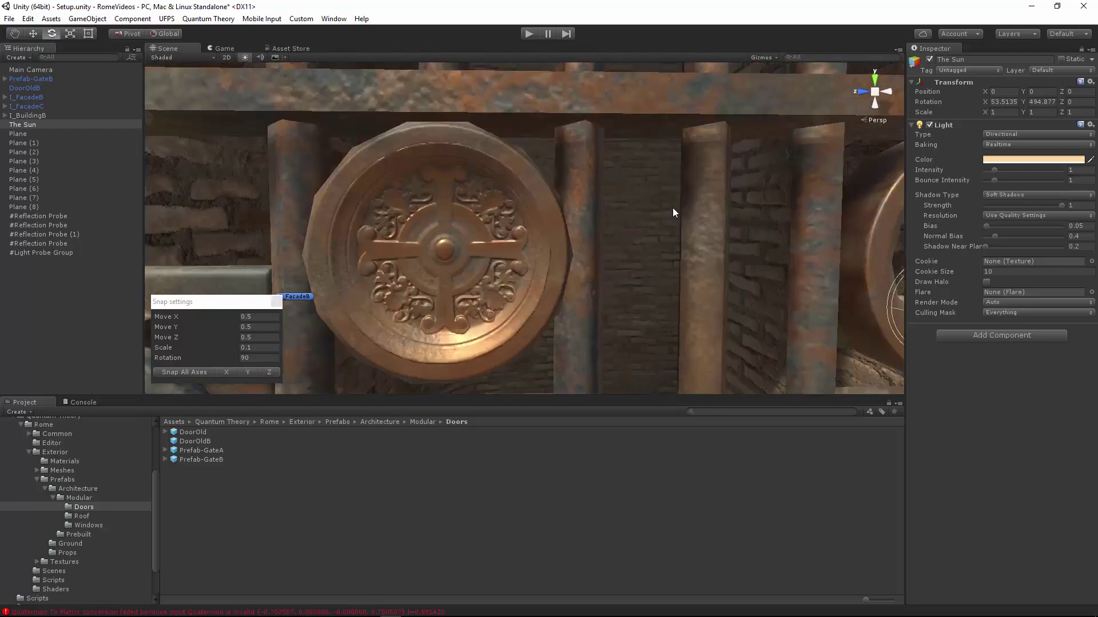
click(506, 275)
alt+right_drag(534, 265, 512, 243)
click(512, 242)
key(f)
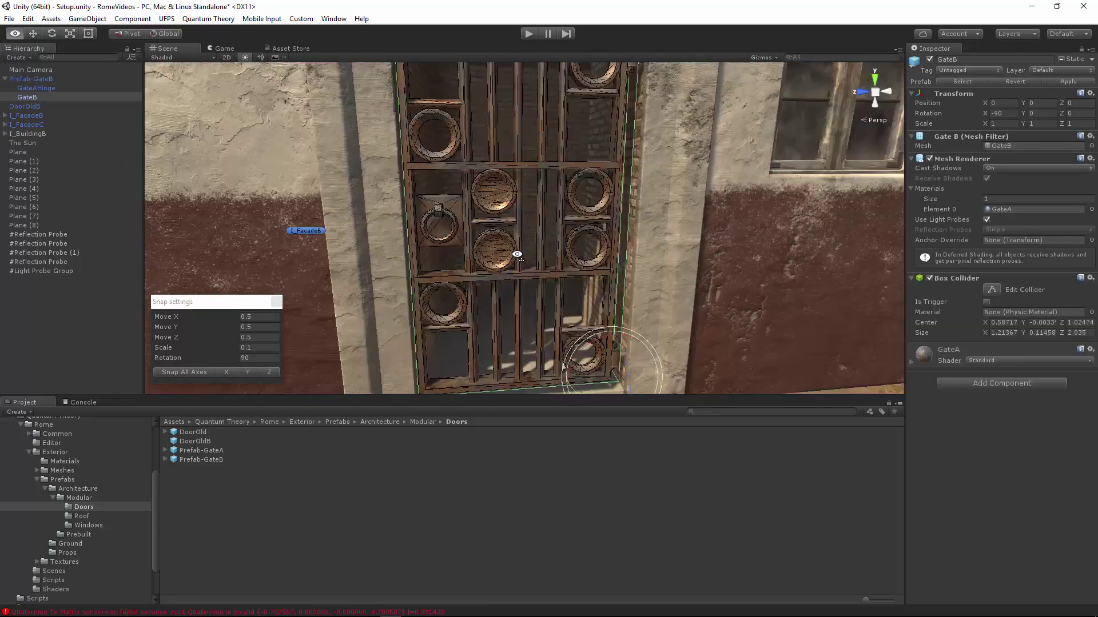
scroll(535, 292, down, 3)
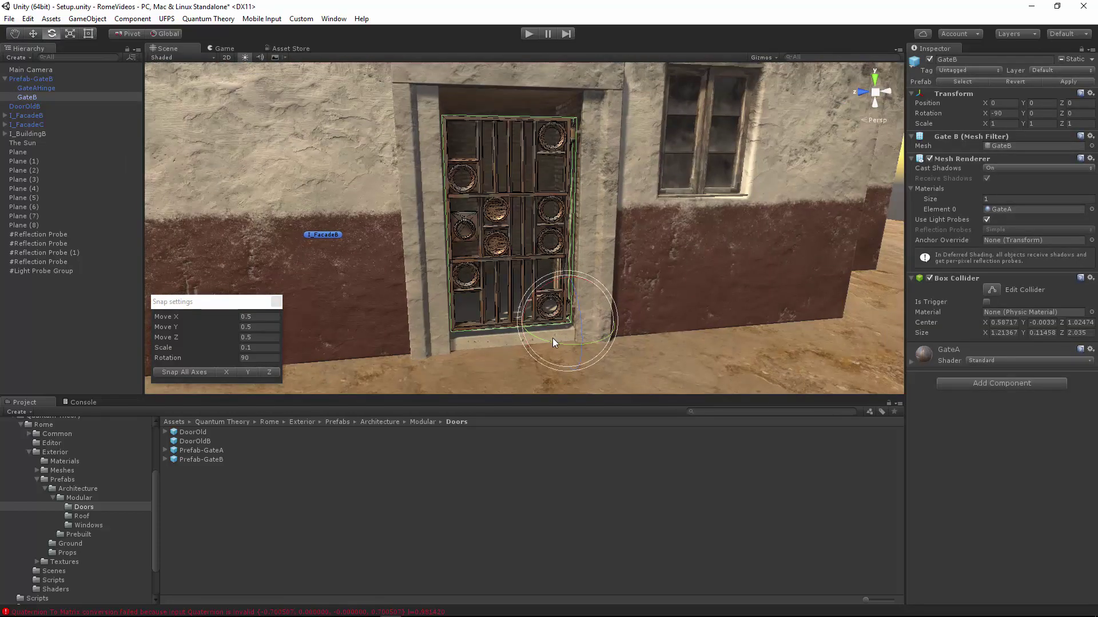
drag(554, 344, 554, 299)
scroll(554, 299, down, 6)
Try placing the Prefab-GateA gate outside the end doorway with a Y rotation of -90
drag(201, 451, 570, 343)
scroll(553, 364, up, 3)
ctrl+drag(489, 390, 600, 382)
right_drag(559, 315, 517, 329)
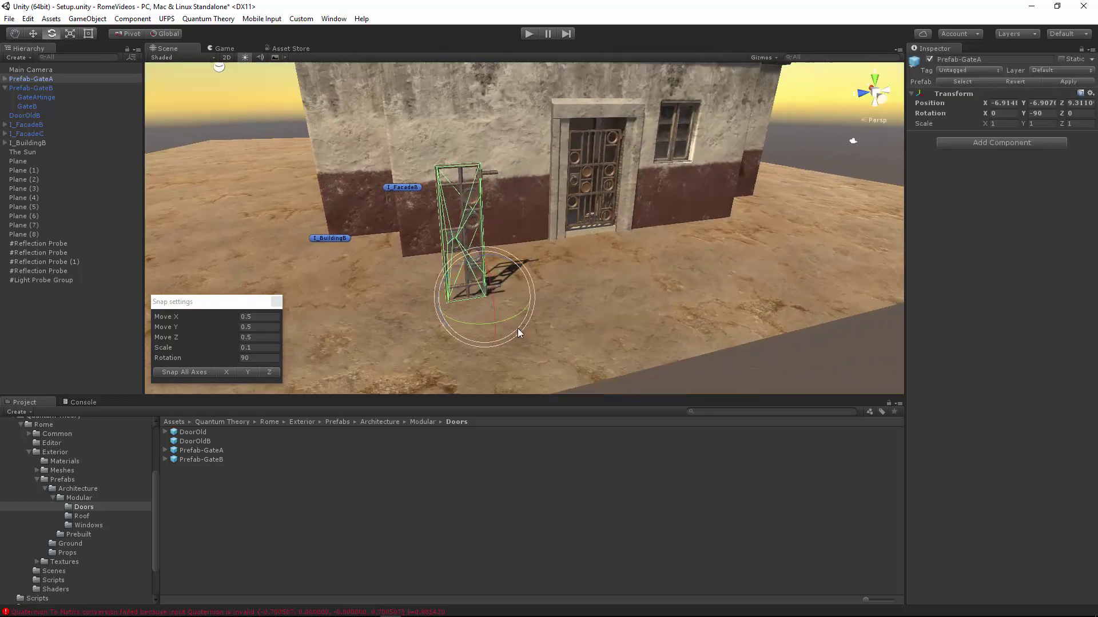
key(w)
drag(481, 304, 614, 250)
right_drag(614, 250, 652, 283)
click(658, 287)
mouse_move(657, 287)
alt+mouse_down()
mouse_move(706, 280)
mouse_move(647, 280)
alt+mouse_up()
click(583, 257)
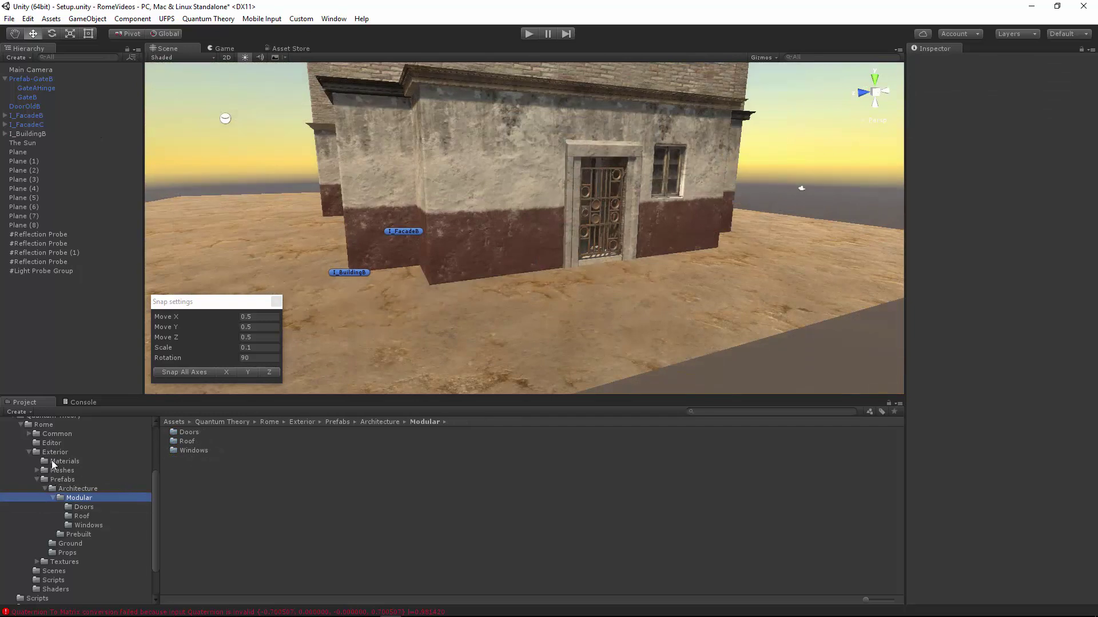
Open the Features folder of the modular architecture meshes in the project assets
click(53, 470)
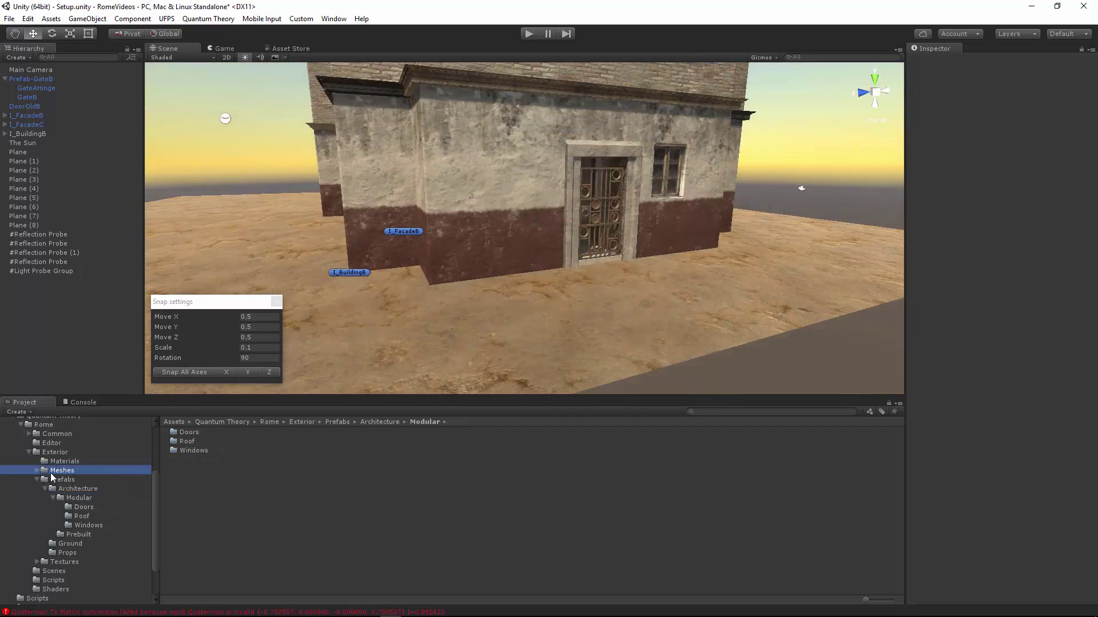
click(38, 471)
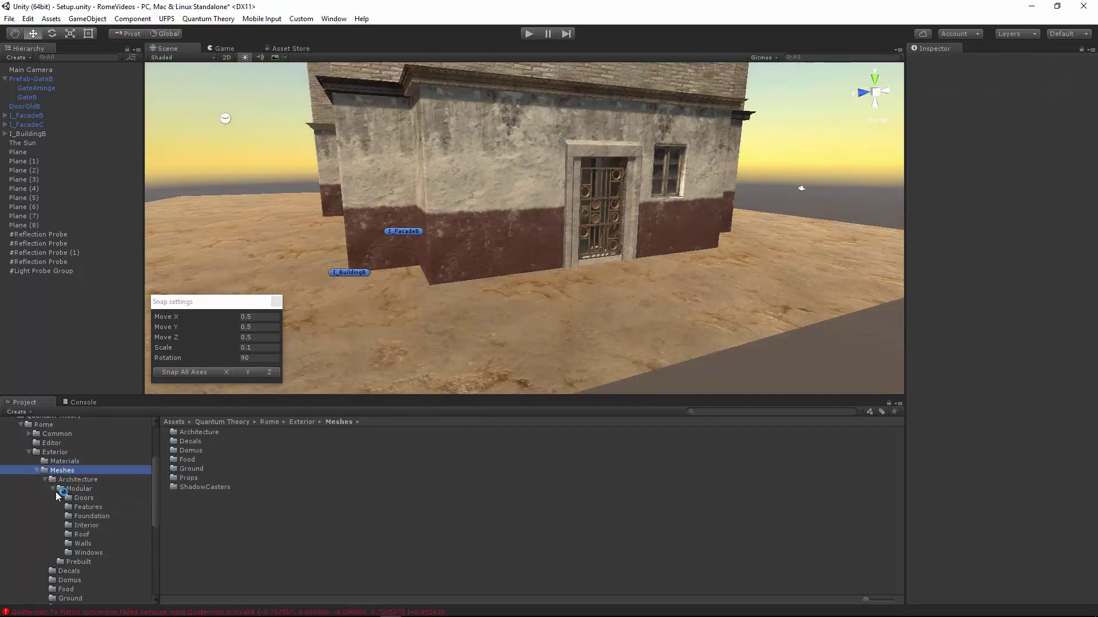
click(91, 507)
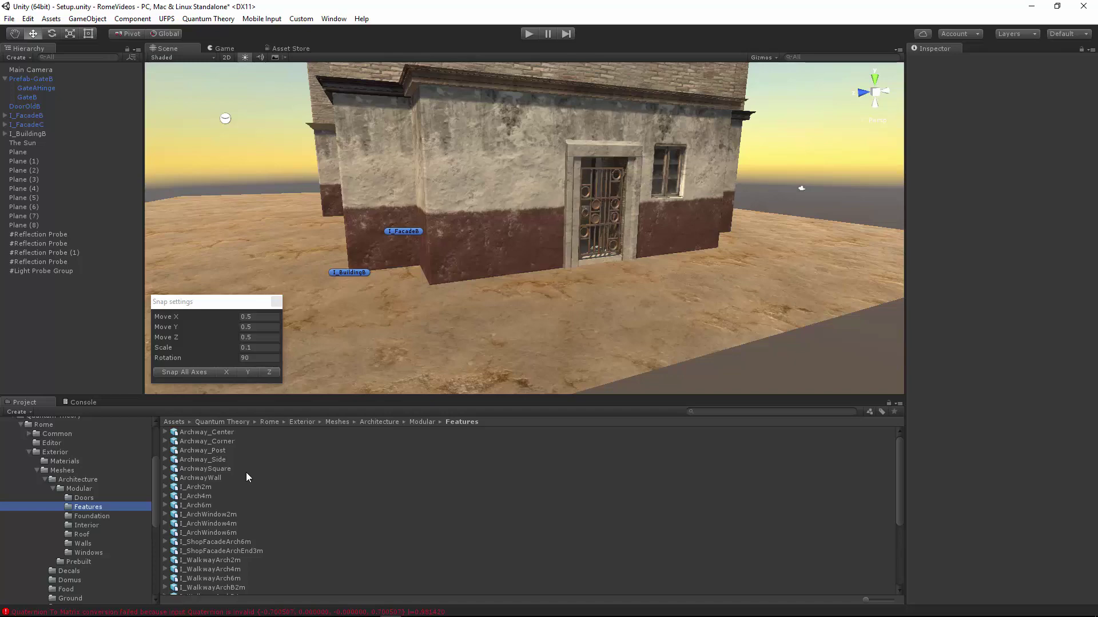
Rotate The Sun to a Y rotation of about 404.2 to light the building's long windowed side, and deselect it
alt+drag(366, 258, 583, 189)
alt+drag(372, 274, 510, 229)
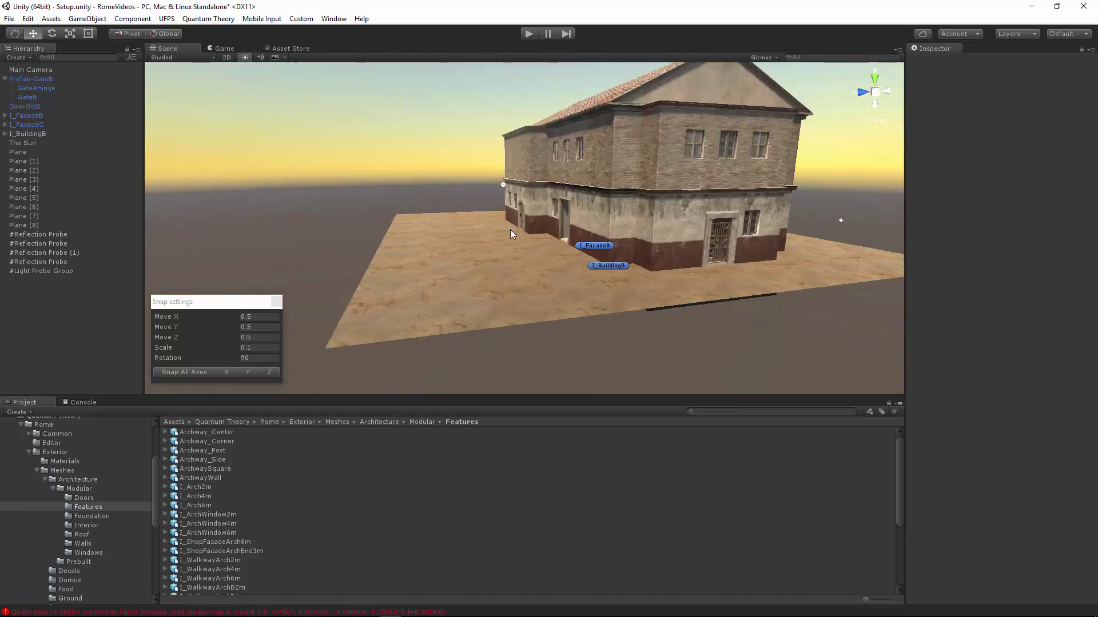
click(49, 143)
alt+drag(460, 163, 266, 193)
key(e)
drag(582, 257, 736, 255)
key(w)
key(d)
right_drag(705, 260, 607, 210)
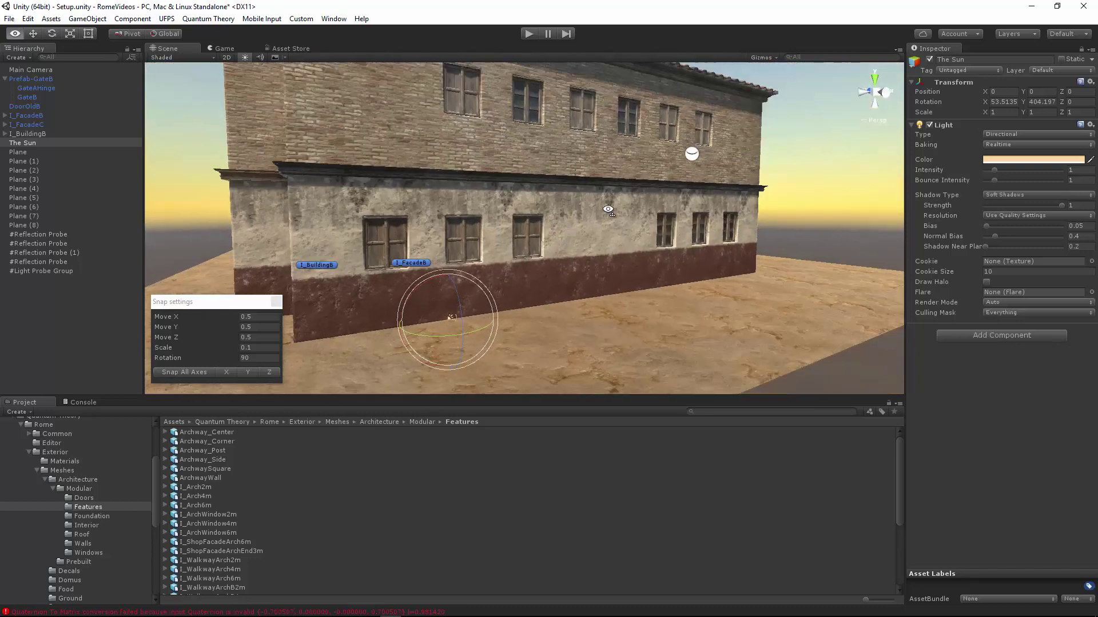
alt+drag(607, 210, 705, 210)
click(705, 210)
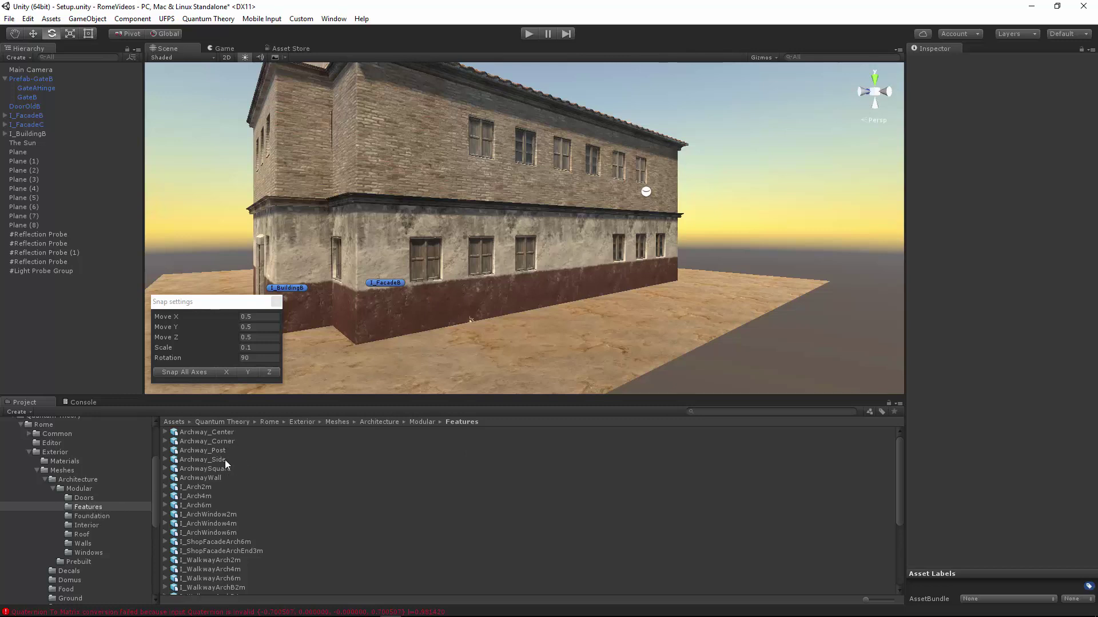
Place the Archway_Corner mesh beside the building and turn it in snapped increments to a Y rotation of -180
drag(212, 441, 558, 349)
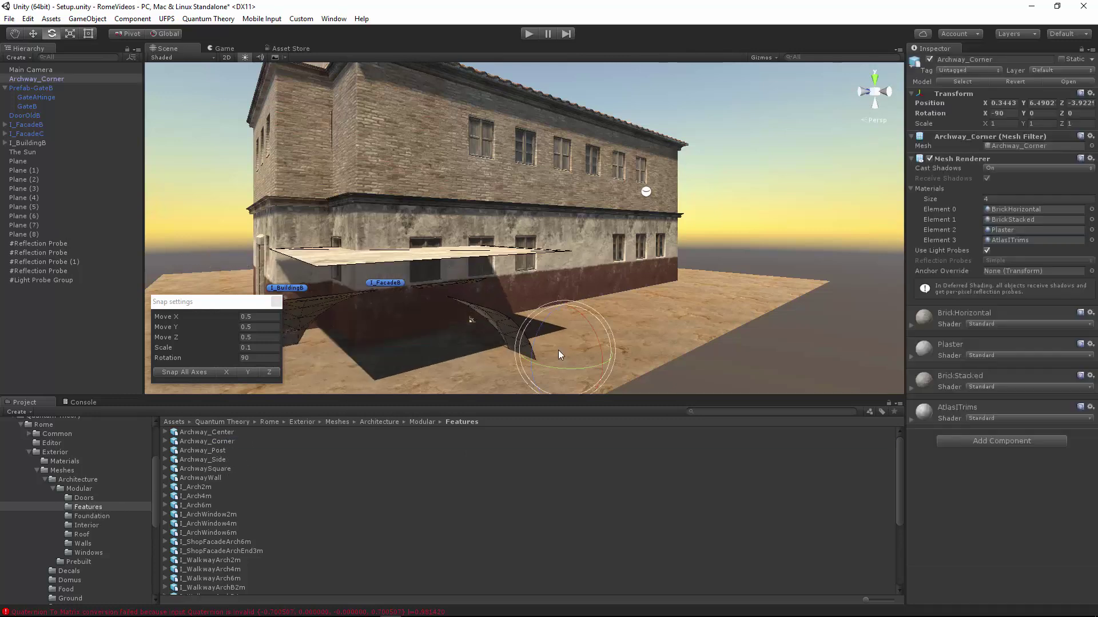
right_drag(503, 289, 489, 319)
ctrl+drag(580, 296, 744, 293)
right_drag(537, 306, 587, 308)
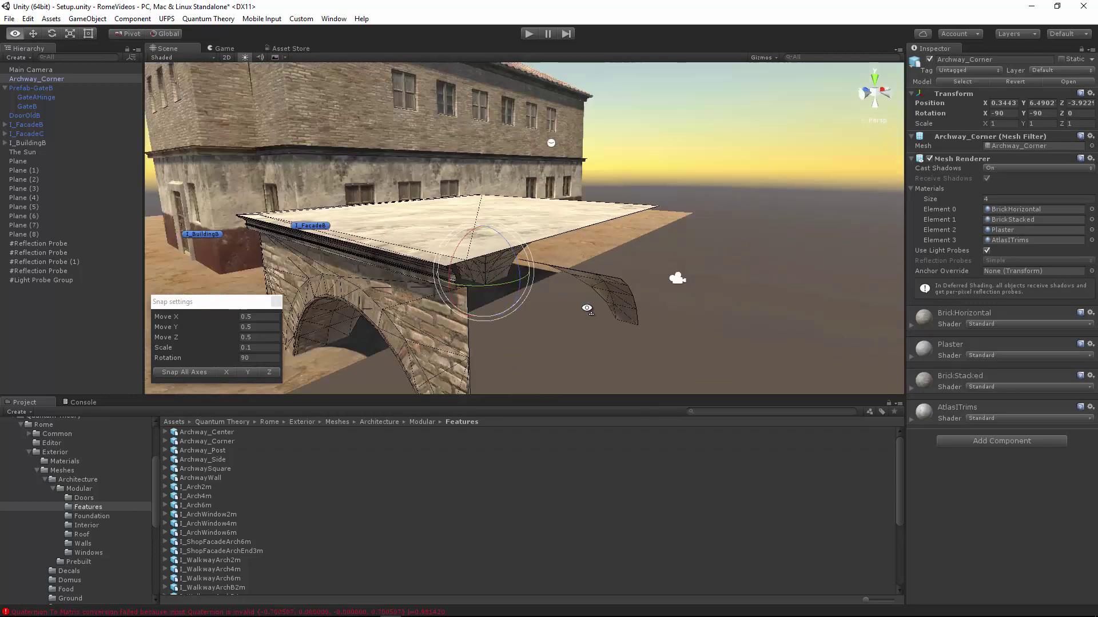
alt+drag(587, 309, 625, 302)
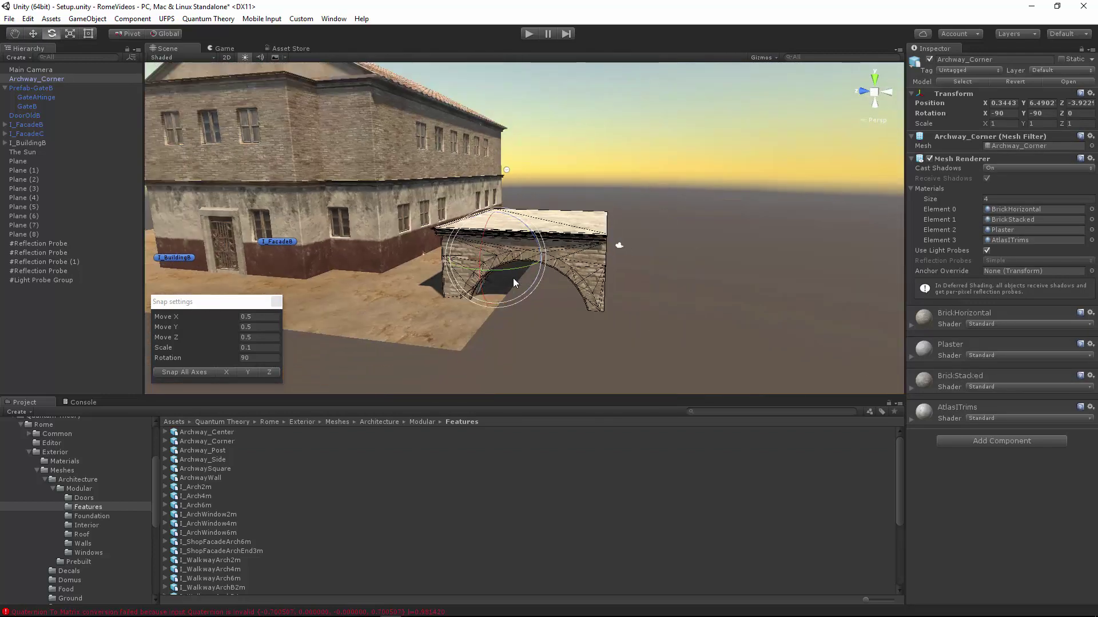
right_drag(512, 277, 513, 279)
key(w)
ctrl+drag(518, 272, 673, 263)
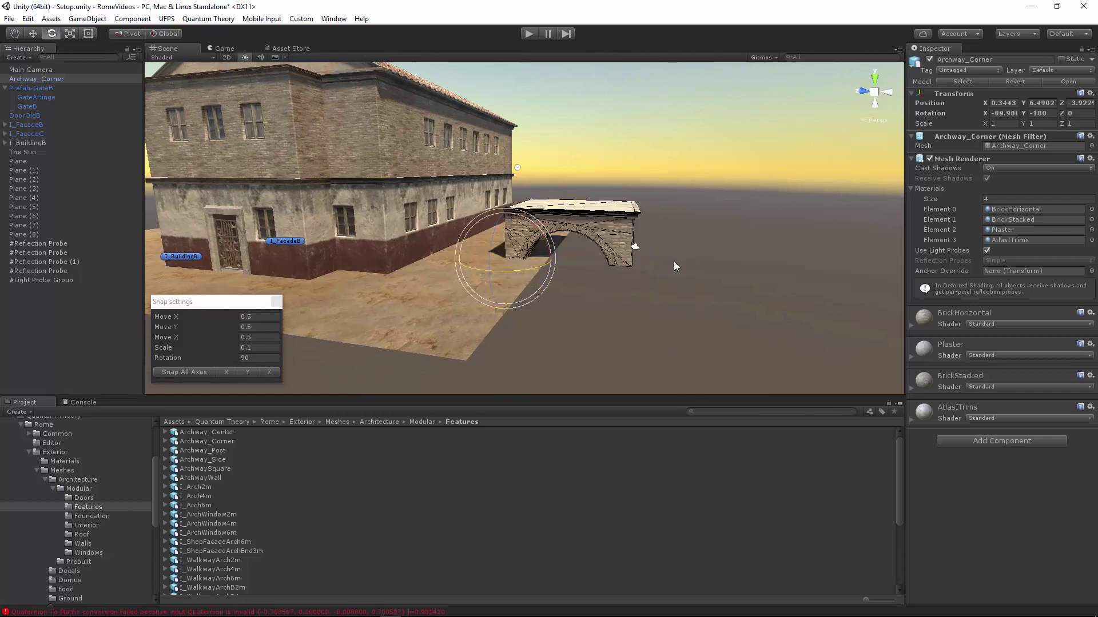
Move Archway_Corner against the upper floor of the long side, snapped to X -3.5, Y 4, Z 0
key(w)
alt+drag(533, 263, 375, 267)
key(d)
right_drag(660, 269, 662, 274)
drag(606, 267, 506, 257)
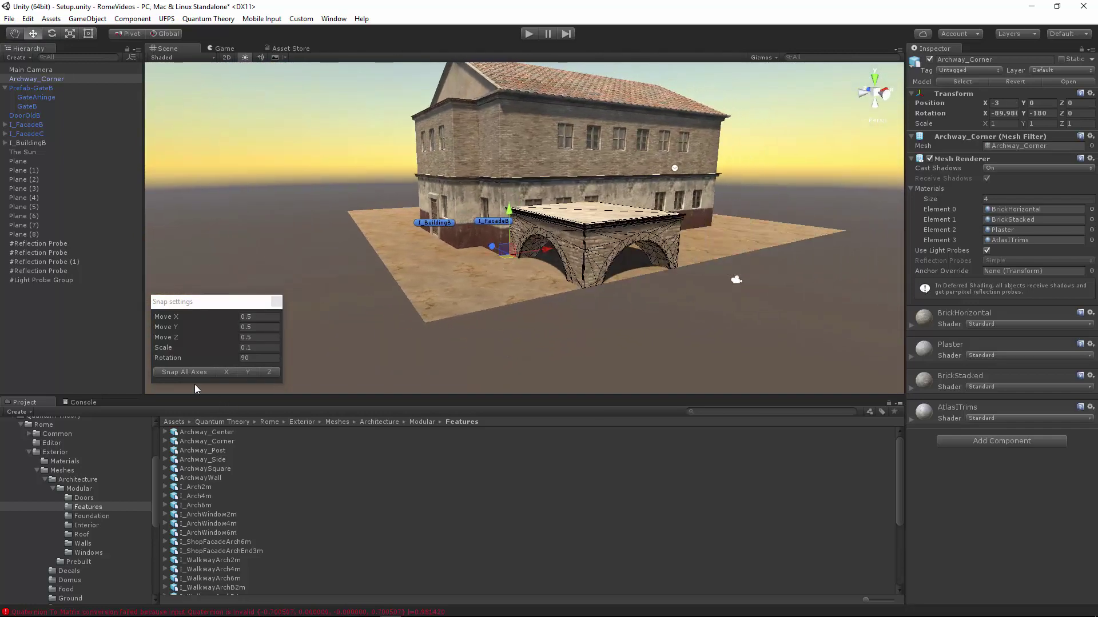
click(198, 369)
key(w)
right_drag(491, 242, 501, 247)
ctrl+drag(475, 223, 472, 97)
alt+drag(514, 172, 532, 201)
key(w)
key(d)
right_drag(490, 205, 577, 339)
click(527, 238)
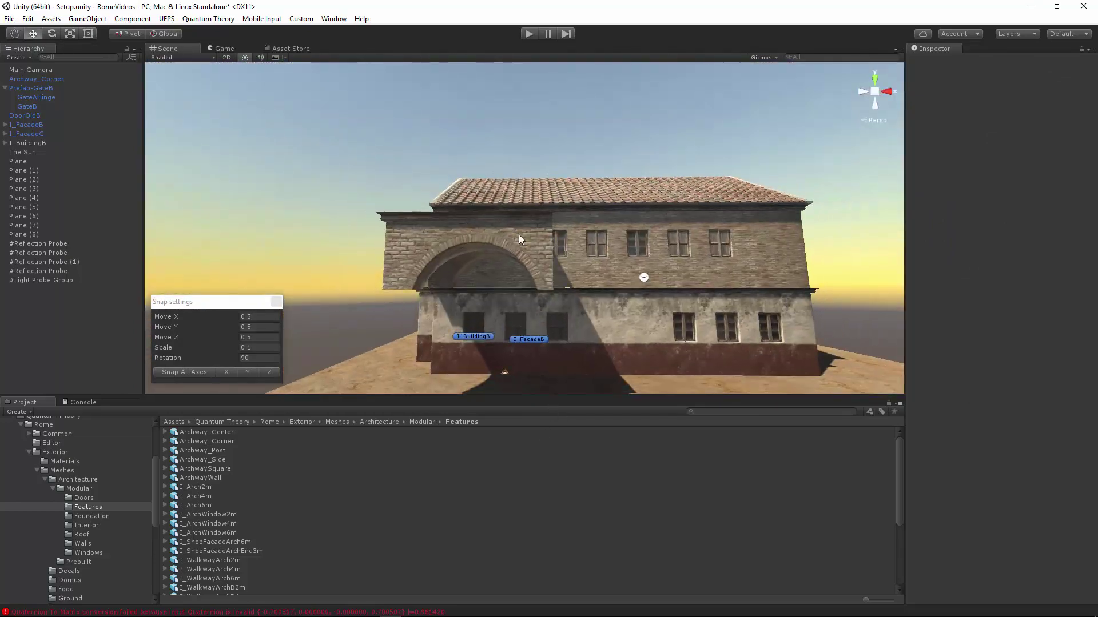
Place the Archway_Side mesh near the building's long side with a Y rotation of -180
click(519, 234)
right_drag(519, 235, 542, 293)
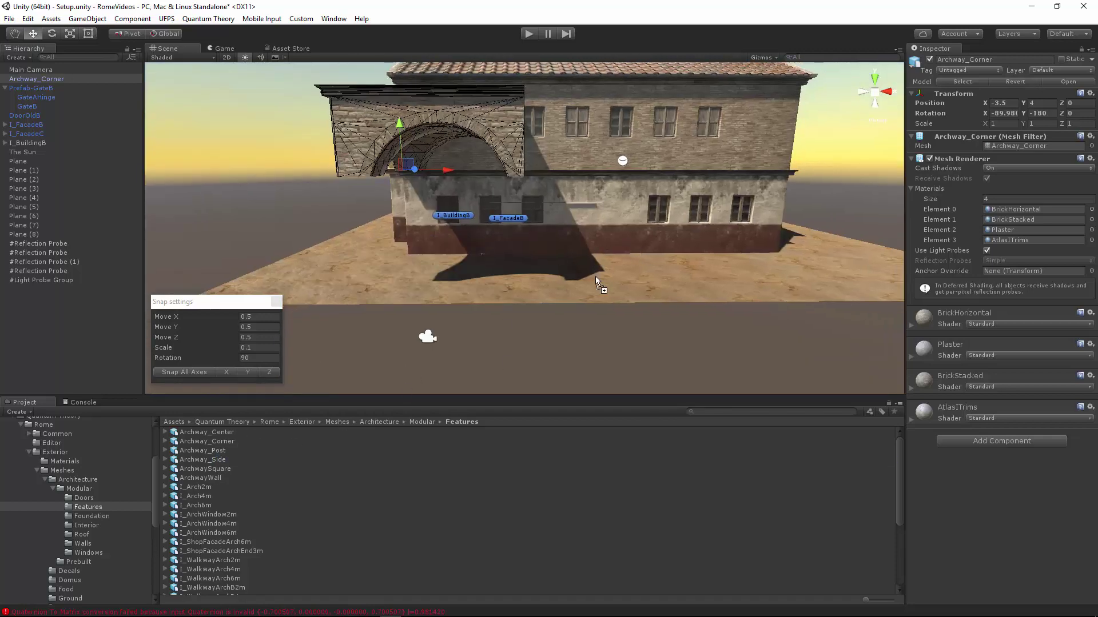
drag(595, 276, 956, 321)
key(e)
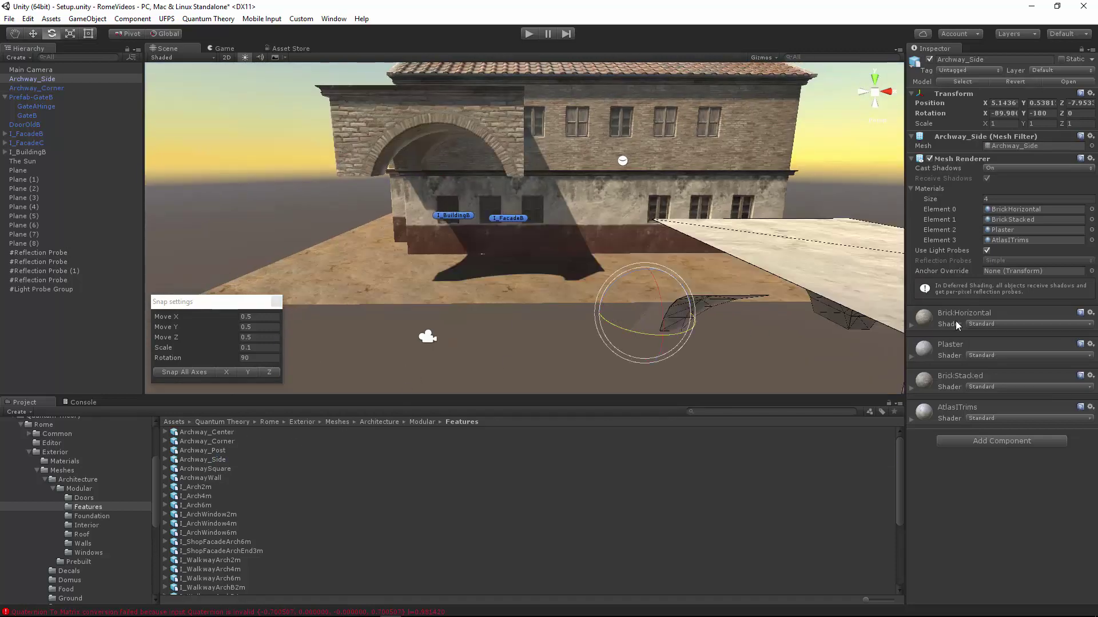
Move Archway_Side up beside the corner arch and snap it to the grid at X 3, Y 4.5, Z -2
key(s)
mouse_move(556, 265)
right_down()
mouse_move(410, 281)
mouse_move(538, 283)
mouse_move(558, 251)
right_up()
key(w)
drag(557, 250, 456, 225)
right_drag(456, 225, 419, 233)
drag(428, 219, 424, 89)
right_drag(424, 89, 343, 332)
click(192, 372)
Align Archway_Side flush with the corner arch and the building at X 2, Y 4, Z 0, using snapped moves
right_drag(484, 252, 490, 234)
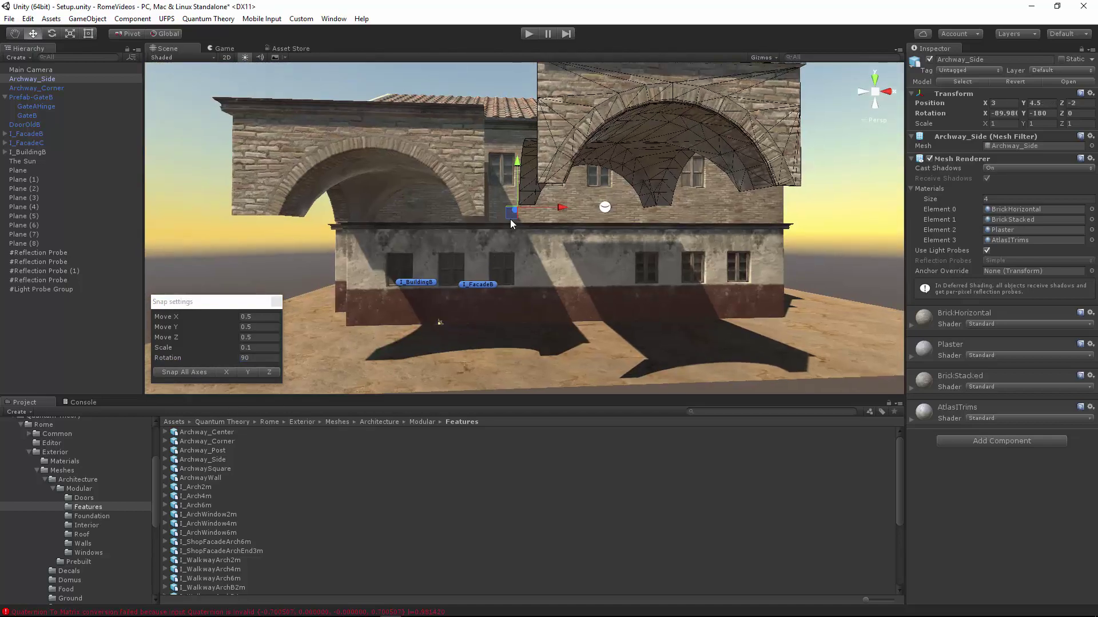
ctrl+drag(510, 218, 465, 235)
right_drag(465, 234, 491, 307)
ctrl+drag(438, 171, 428, 157)
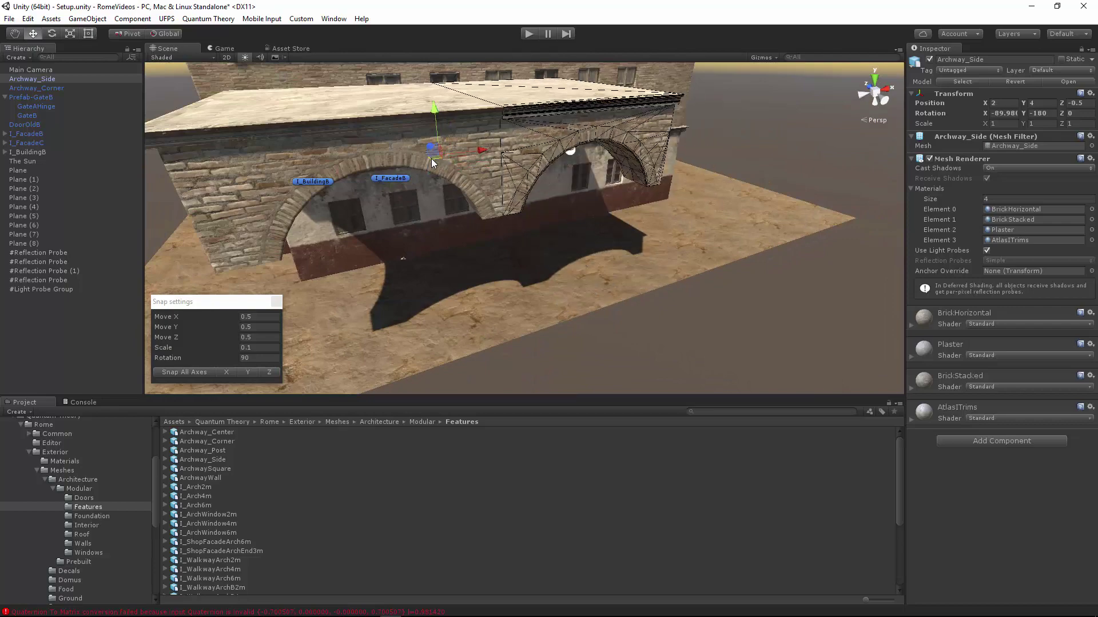
right_drag(434, 163, 556, 260)
alt+drag(533, 258, 418, 245)
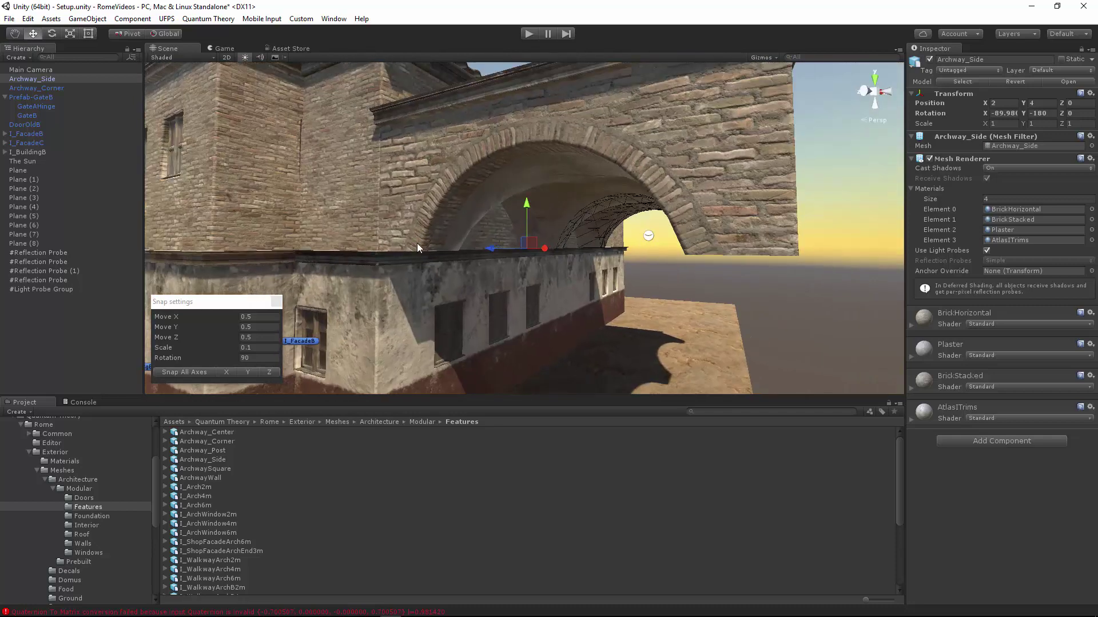
Examine from several sides how the two arches meet the building, undoing any stray changes
alt+drag(510, 273, 616, 231)
key(ctrl+z)
right_drag(646, 269, 729, 263)
right_drag(563, 237, 397, 228)
alt+drag(397, 227, 592, 196)
alt+drag(622, 261, 595, 241)
key(ctrl+z)
Duplicate the Archway_Corner piece and move the copy along the long side to X 11
key(d)
right_drag(567, 275, 349, 234)
key(s)
click(358, 222)
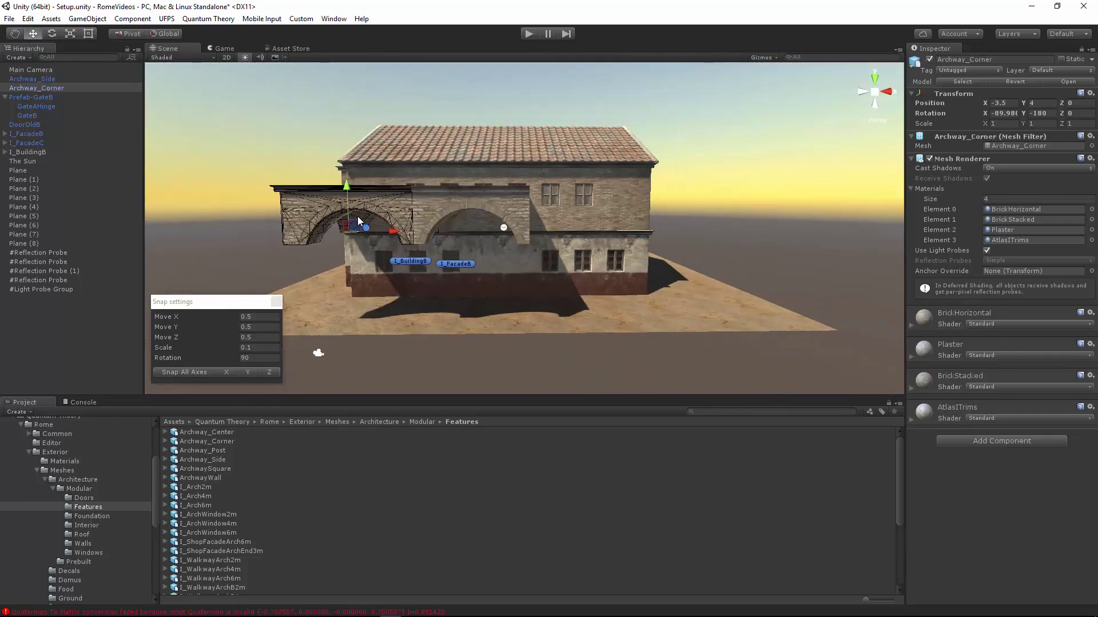
key(ctrl+d)
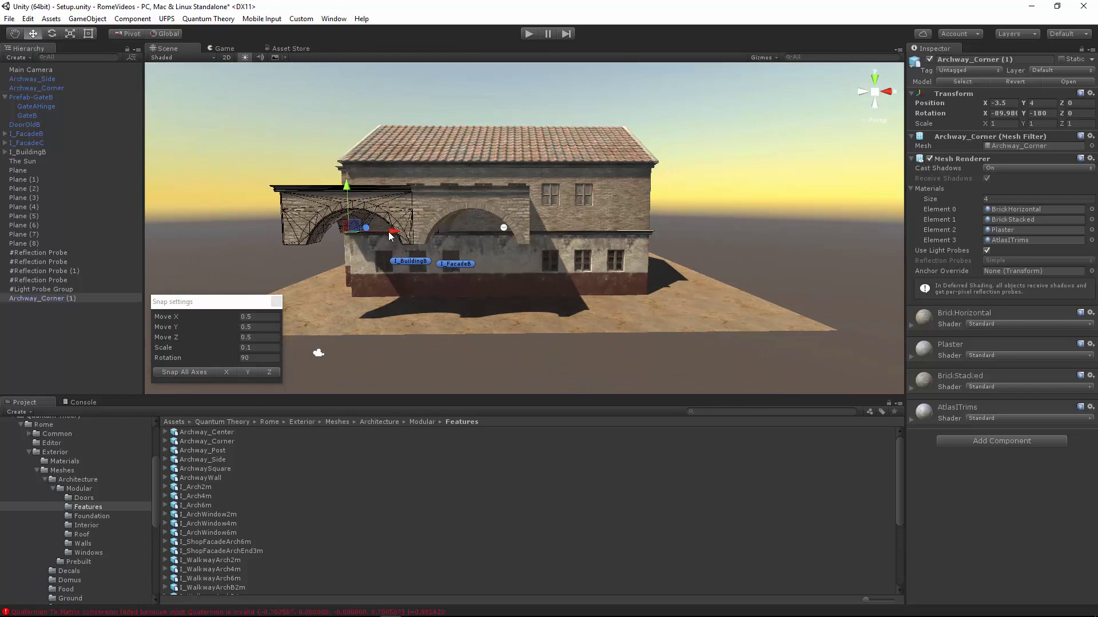
drag(389, 231, 640, 240)
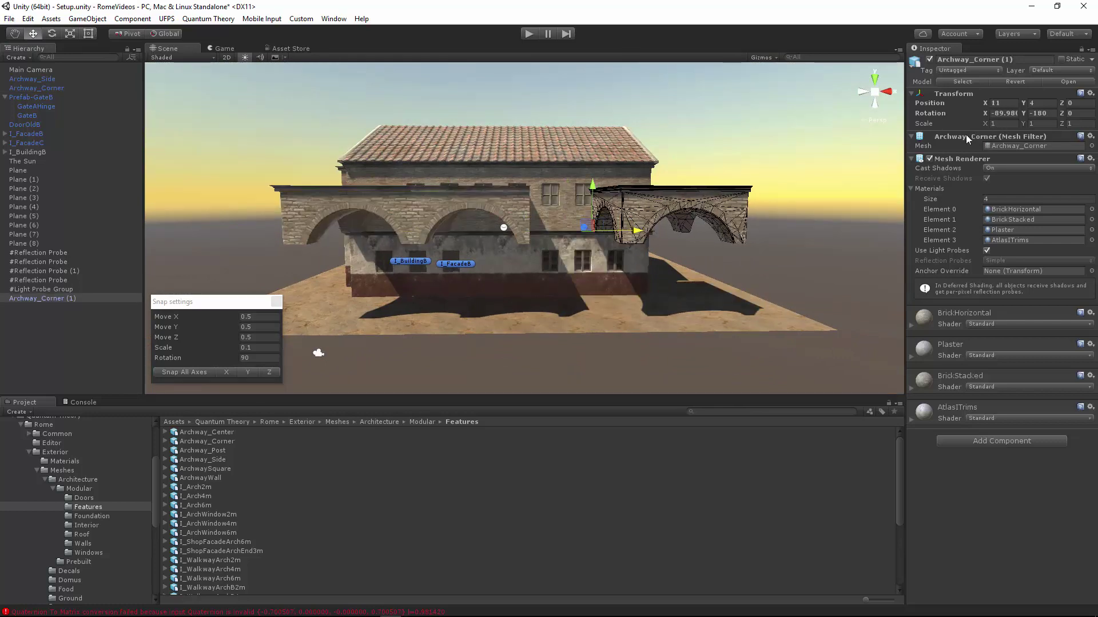
Mirror the duplicated corner arch with an X scale of -1 and move it against the side arch at X 13
text(-1)
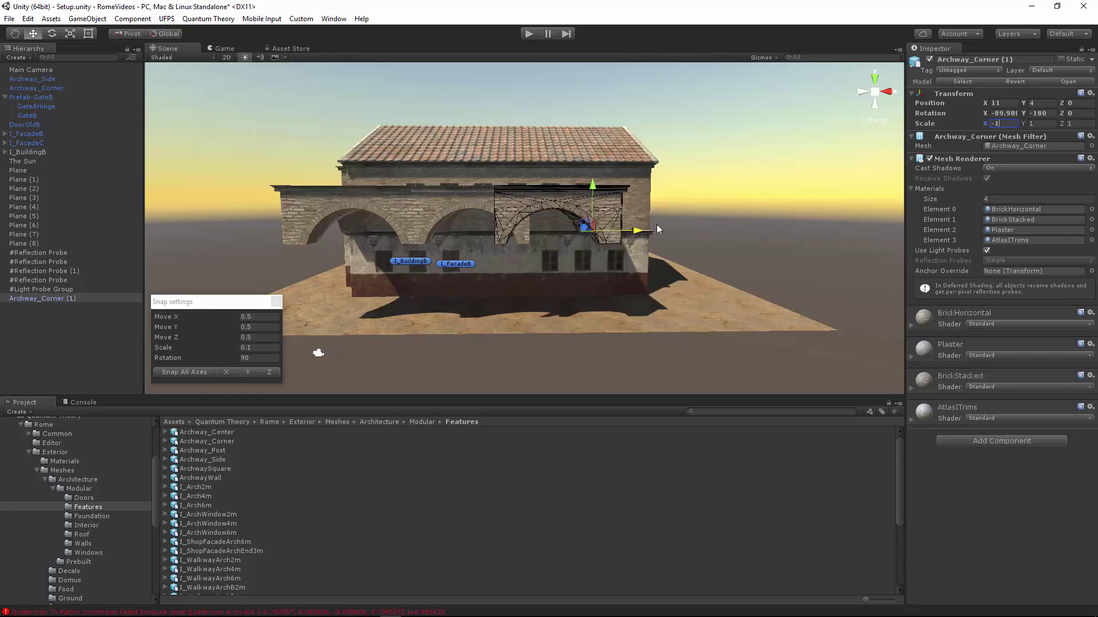
drag(640, 231, 656, 236)
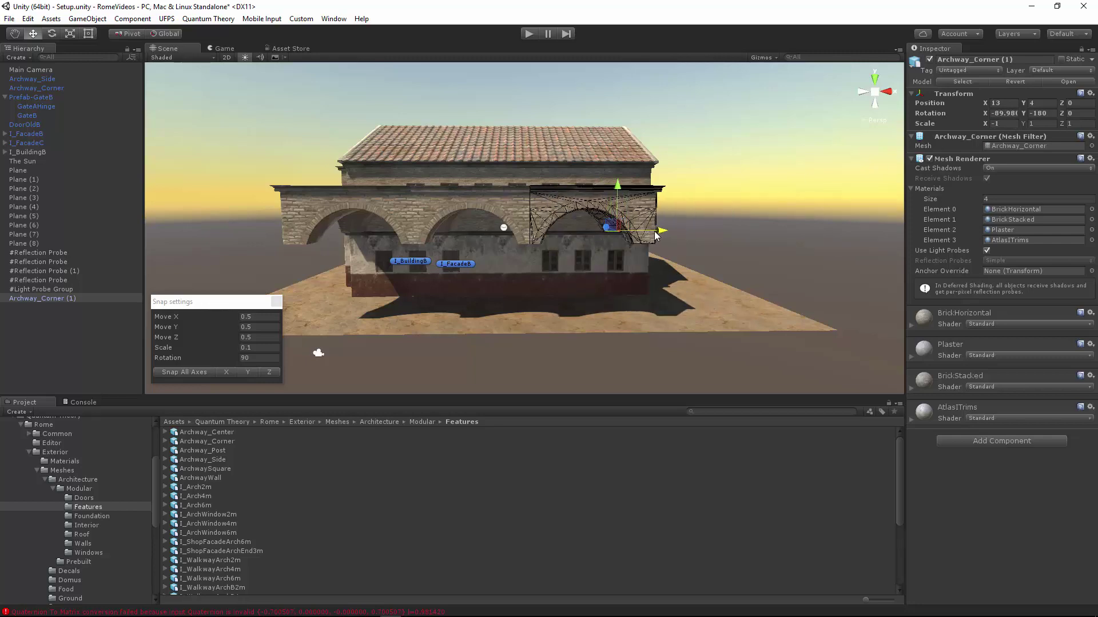
click(719, 212)
Select all three archway pieces, shift them together along the X axis with snapping, and deselect them
middle_drag(719, 211, 718, 156)
scroll(718, 156, up, 6)
alt+drag(718, 156, 562, 165)
click(562, 166)
scroll(562, 162, down, 3)
middle_drag(561, 162, 564, 158)
shift+click(565, 158)
shift+click(431, 161)
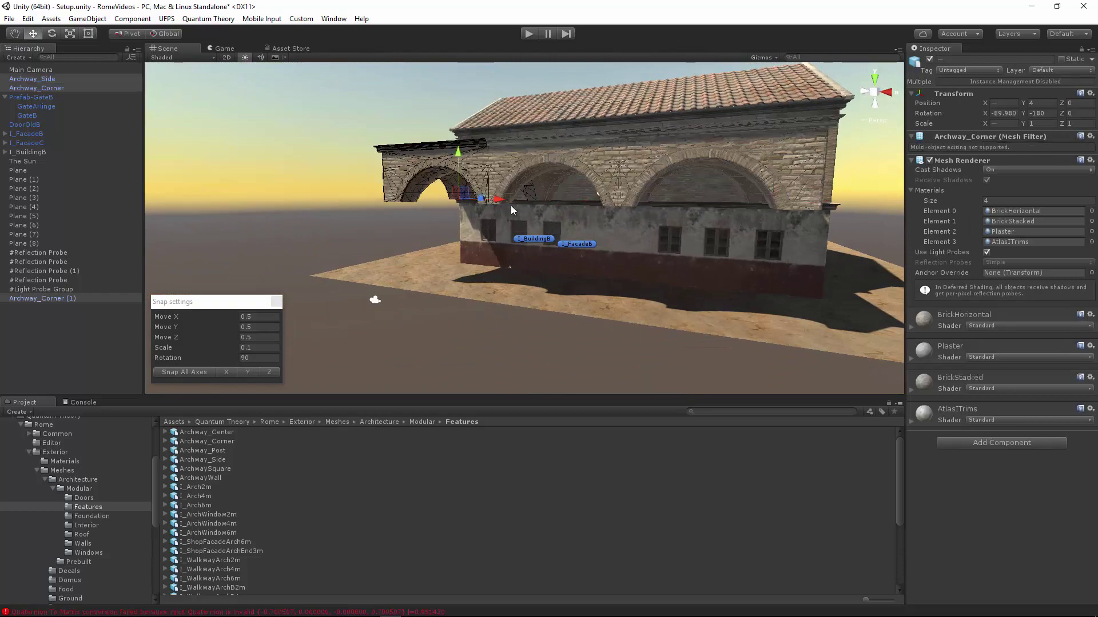
ctrl+drag(510, 205, 529, 204)
right_drag(530, 204, 826, 185)
click(826, 184)
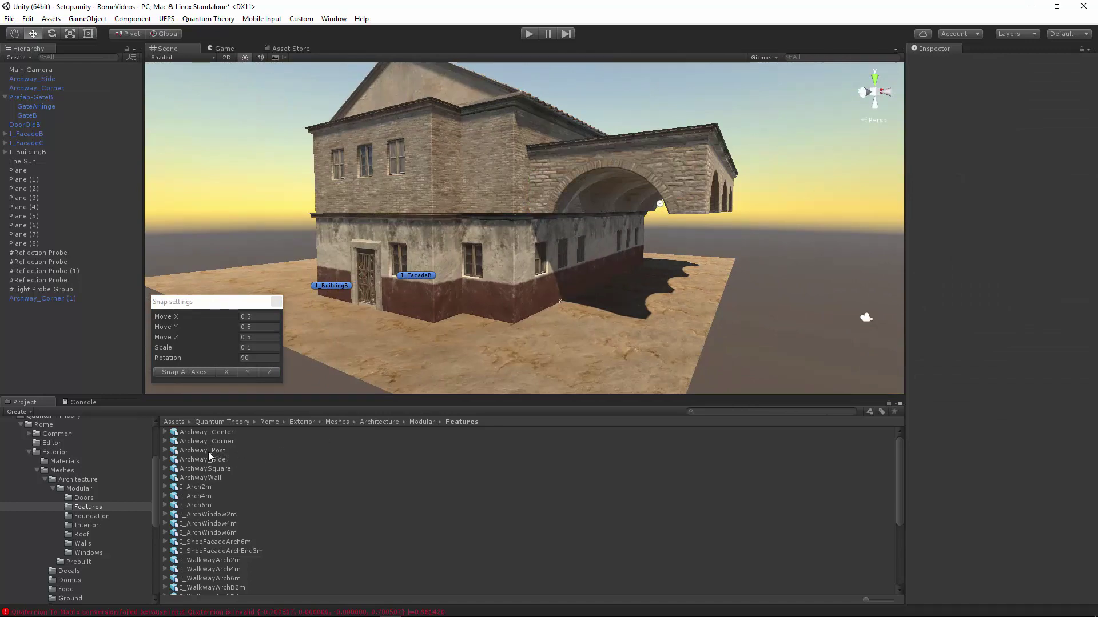
Place an Archway_Post beneath the corner arch beside the building and snap it into position at X -1.5, Y 0.5, Z -1
drag(211, 452, 606, 331)
right_drag(606, 329, 605, 381)
click(196, 374)
drag(540, 311, 513, 276)
drag(510, 236, 511, 229)
alt+drag(510, 229, 315, 195)
drag(458, 355, 490, 363)
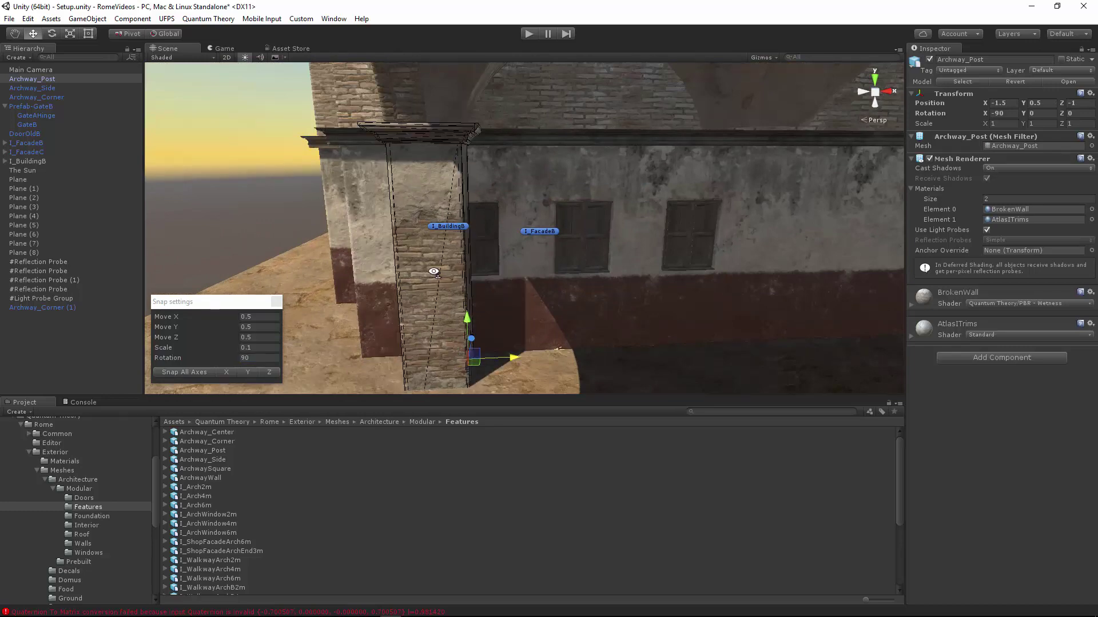
alt+drag(434, 272, 558, 295)
Duplicate the post out to the arch's outer corner and copy the pair along the arcade to X 3.5 and X 8.5
key(ctrl+d)
ctrl+drag(446, 278, 663, 280)
shift+click(458, 273)
key(ctrl+d)
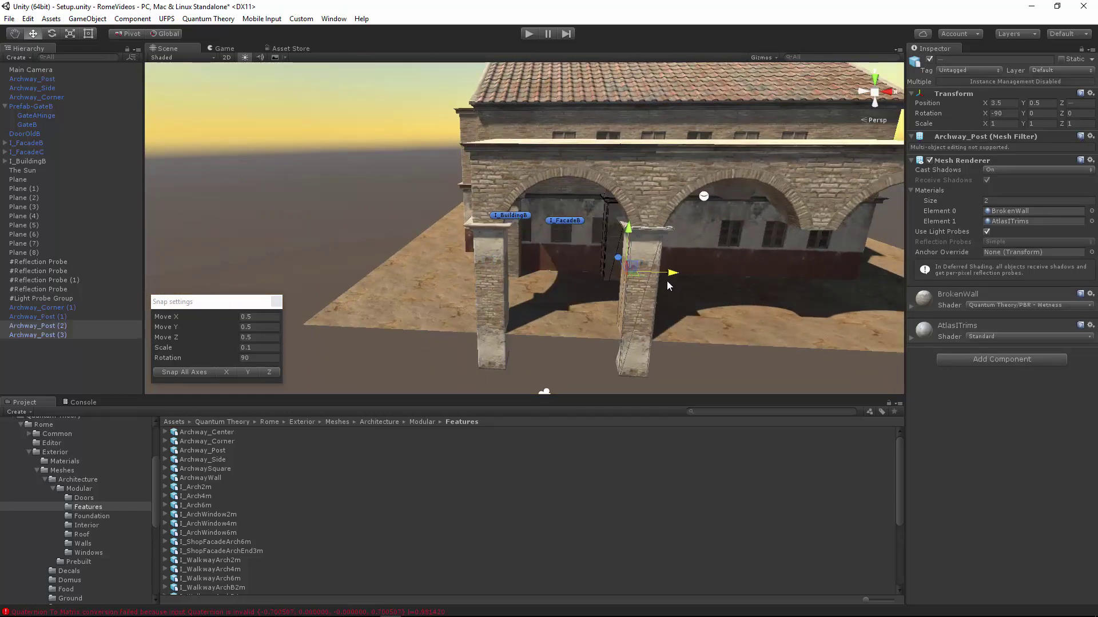
key(ctrl+d)
drag(678, 325, 695, 310)
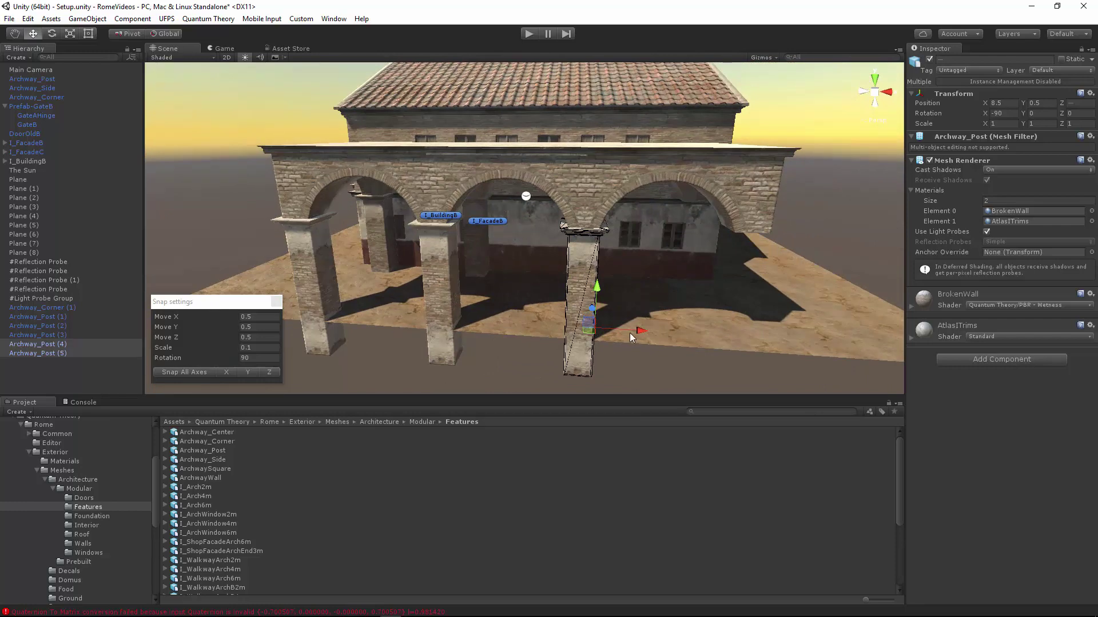
Duplicate the pair of posts again and snap the copies beneath the far corner arch at X 13.5
key(ctrl+d)
drag(624, 282, 521, 313)
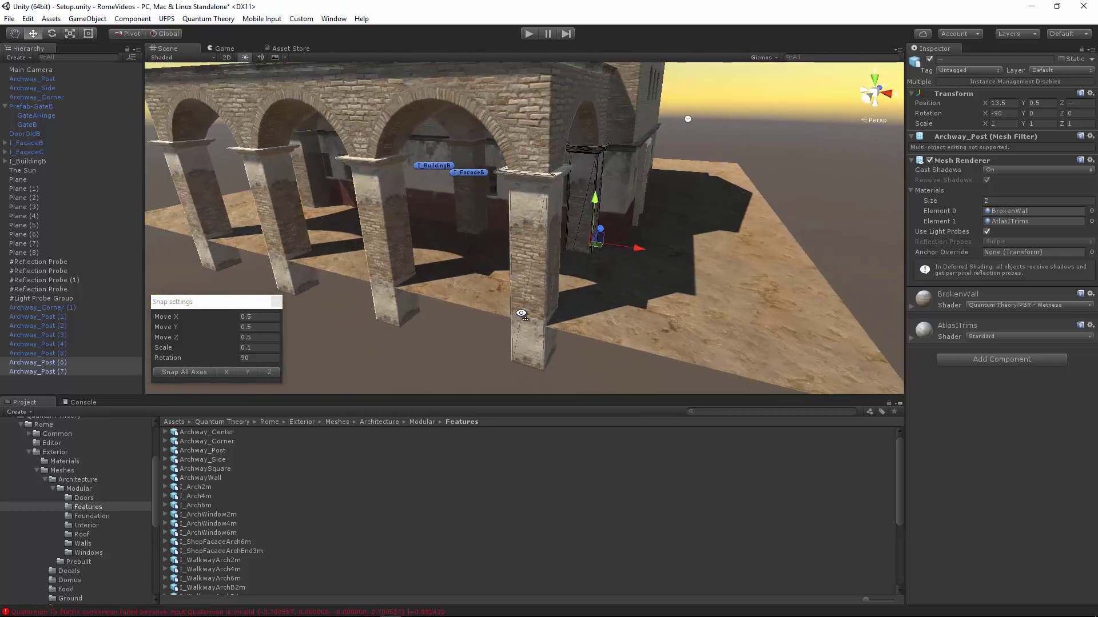
alt+drag(594, 278, 592, 247)
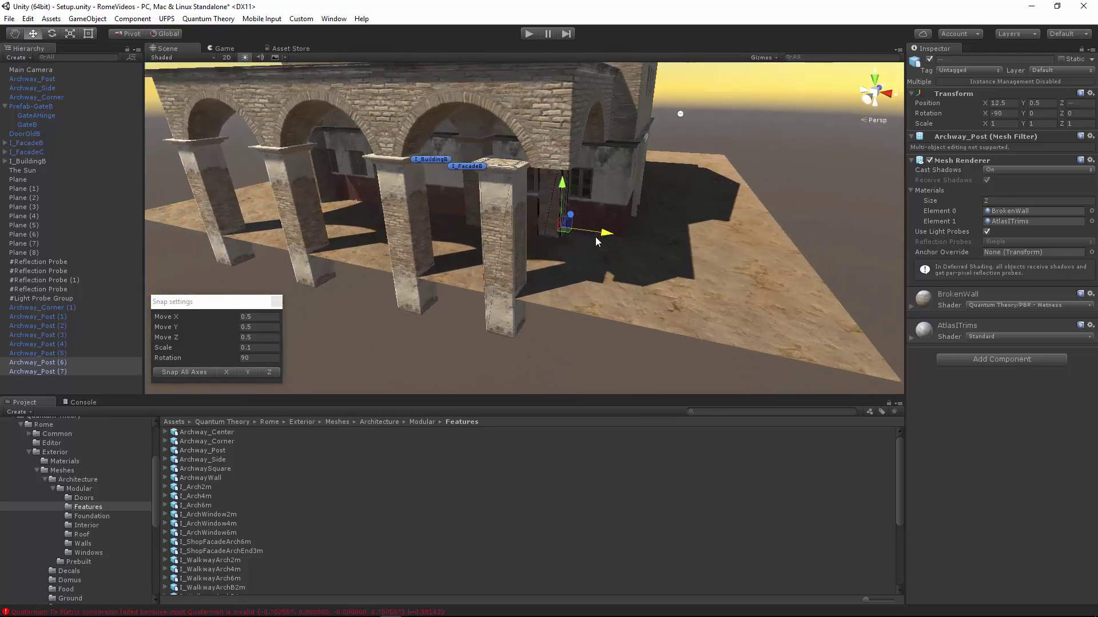
scroll(606, 242, up, 3)
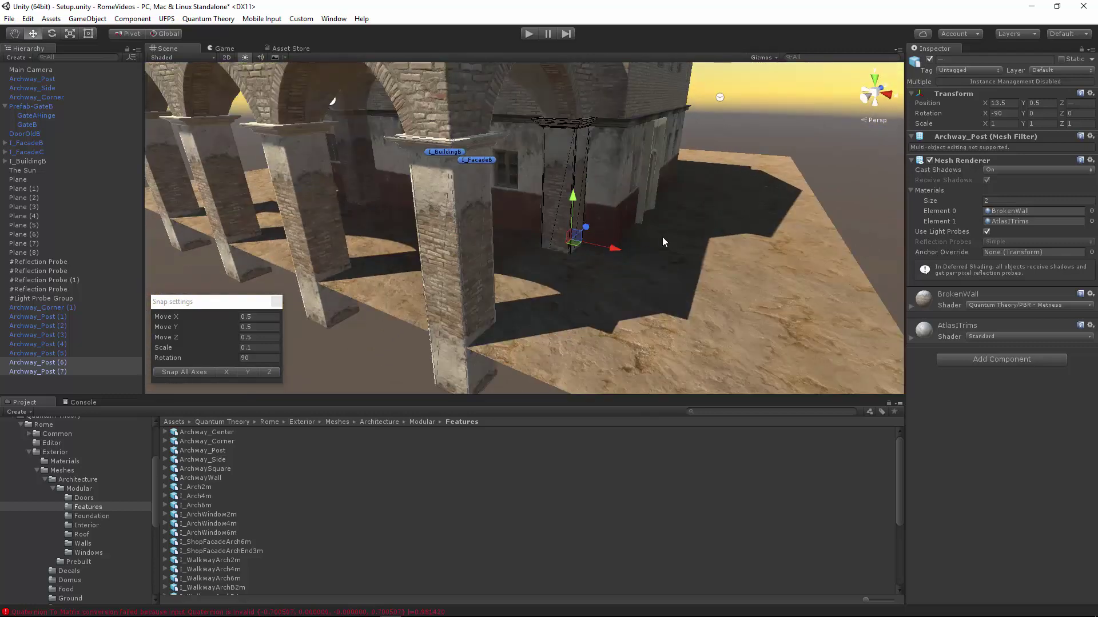
scroll(488, 252, down, 4)
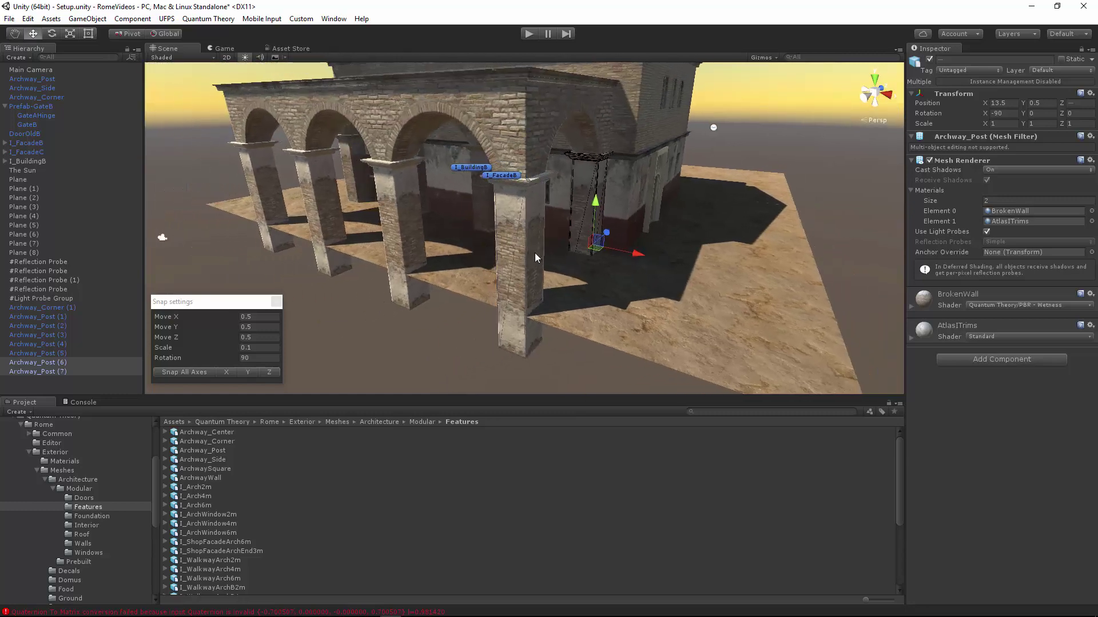
Examine the post placement from outside and from within the covered walkway
right_drag(536, 253, 578, 249)
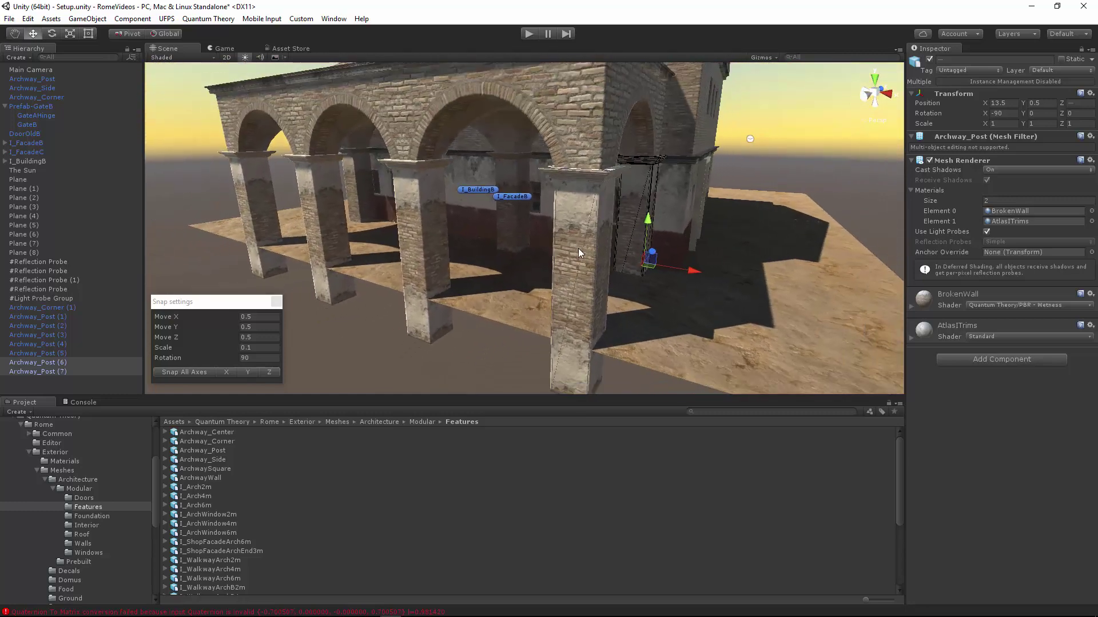
alt+drag(579, 251, 599, 257)
mouse_move(686, 262)
mouse_down()
mouse_move(567, 246)
mouse_move(763, 273)
mouse_move(572, 250)
mouse_move(681, 251)
mouse_move(647, 257)
mouse_move(691, 263)
mouse_up()
mouse_move(692, 263)
right_down()
mouse_move(675, 258)
mouse_move(693, 242)
right_up()
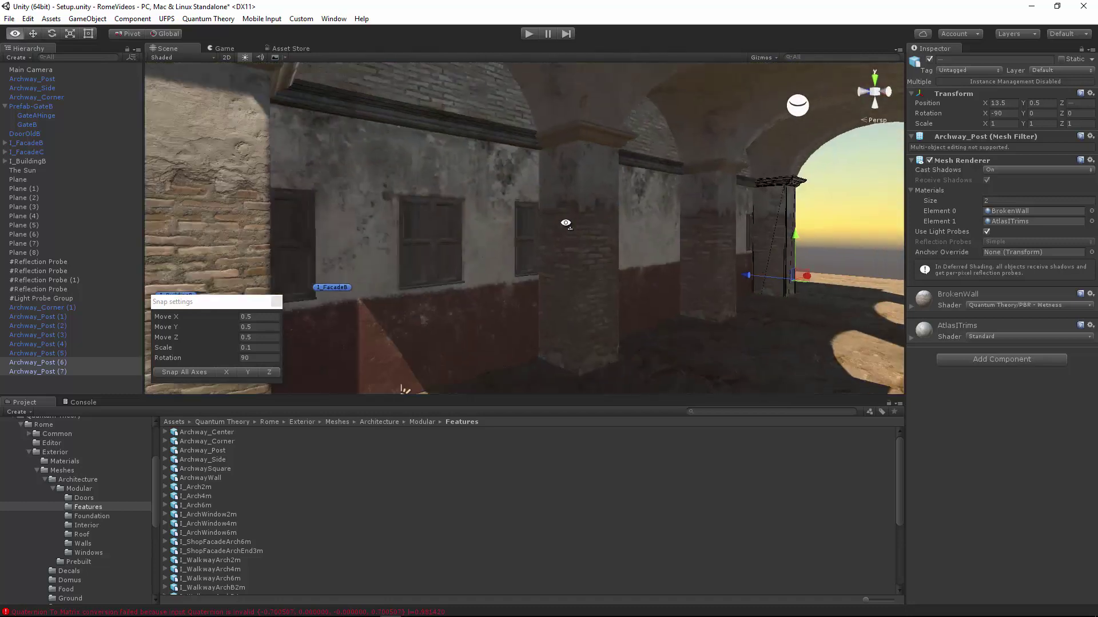
alt+drag(569, 227, 570, 203)
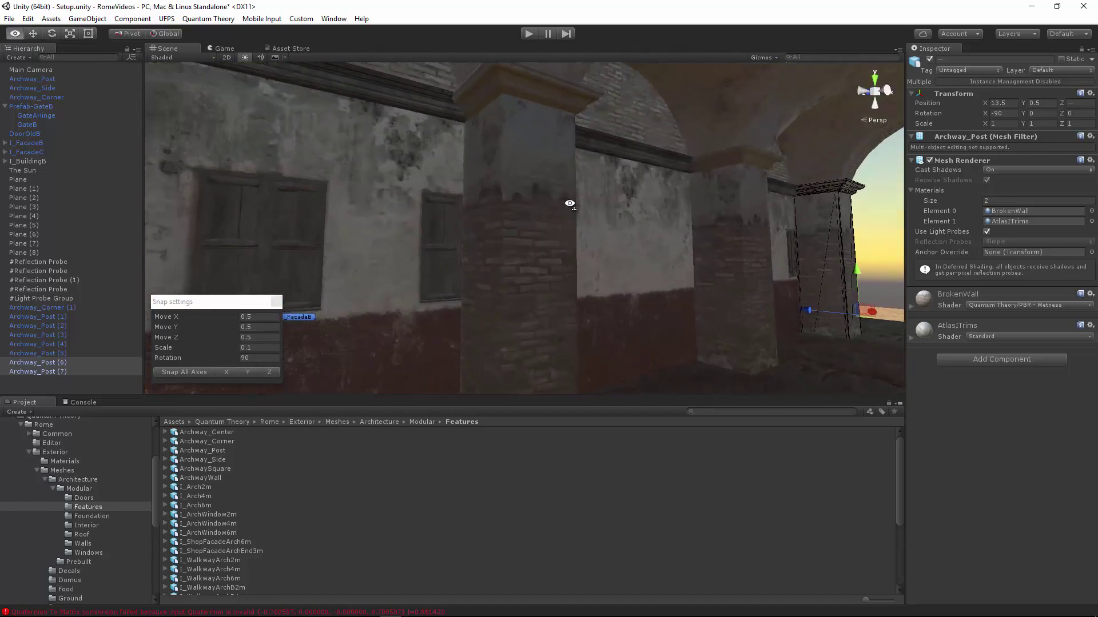
right_drag(570, 203, 588, 321)
click(567, 153)
right_drag(583, 234, 541, 260)
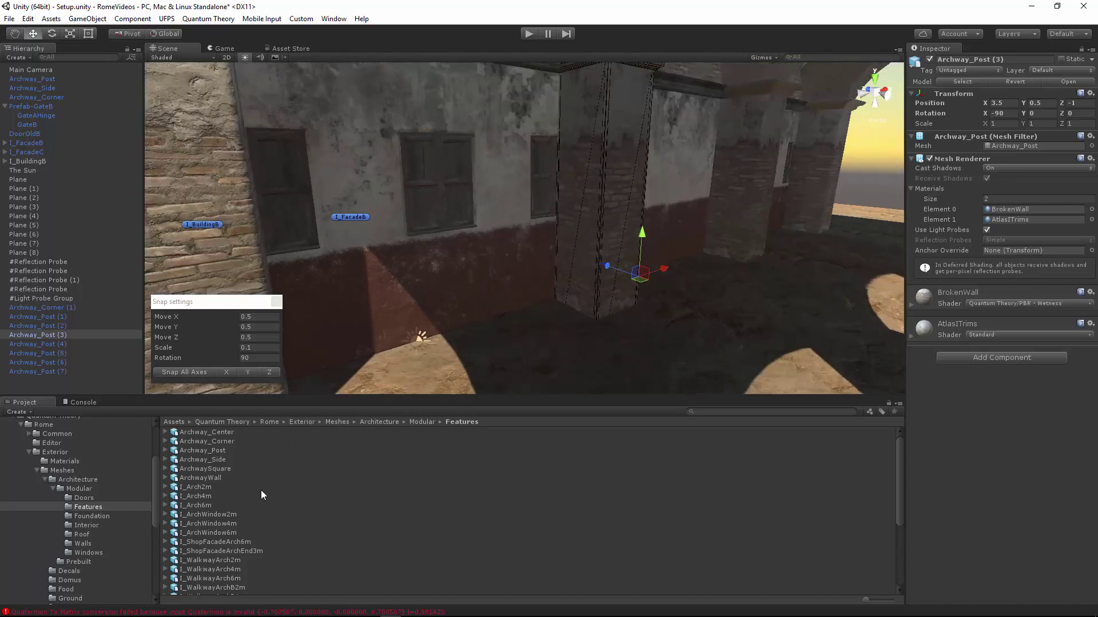
right_drag(476, 293, 478, 335)
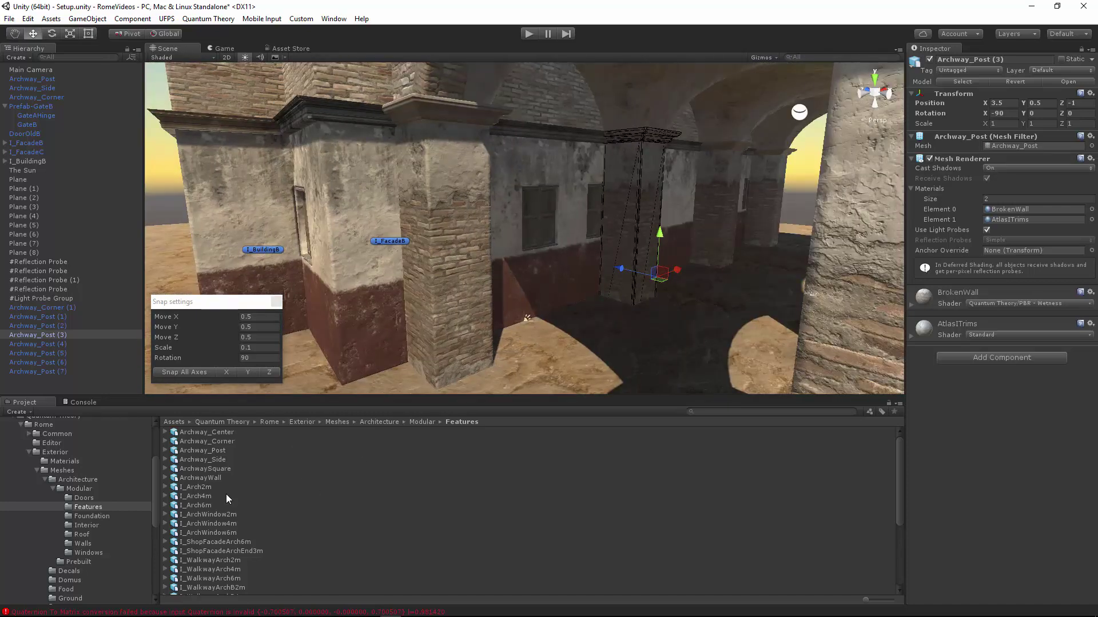
Add an ArchwayWall piece near the first arch, rotate it to Y -180 in snapped increments, and snap it on all axes
drag(181, 478, 575, 337)
drag(622, 372, 622, 373)
right_drag(595, 338, 571, 309)
key(e)
ctrl+drag(558, 304, 772, 286)
key(w)
click(194, 371)
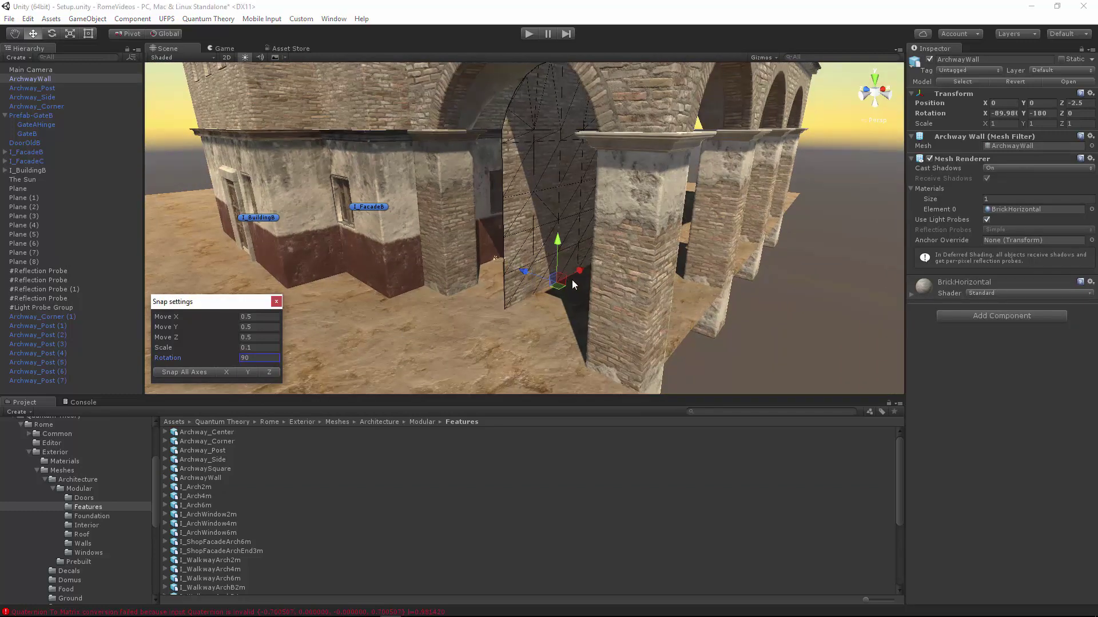
Move the archway wall with snapping between the first two inner posts against the building, at X 0.5, Z -0.5
ctrl+drag(521, 271, 487, 264)
right_drag(517, 264, 410, 263)
ctrl+drag(485, 268, 504, 273)
right_drag(506, 275, 532, 281)
alt+drag(532, 280, 471, 235)
right_drag(472, 236, 473, 226)
Delete the two I_WindowC objects, (7) and (6), behind the first archway wall
click(600, 228)
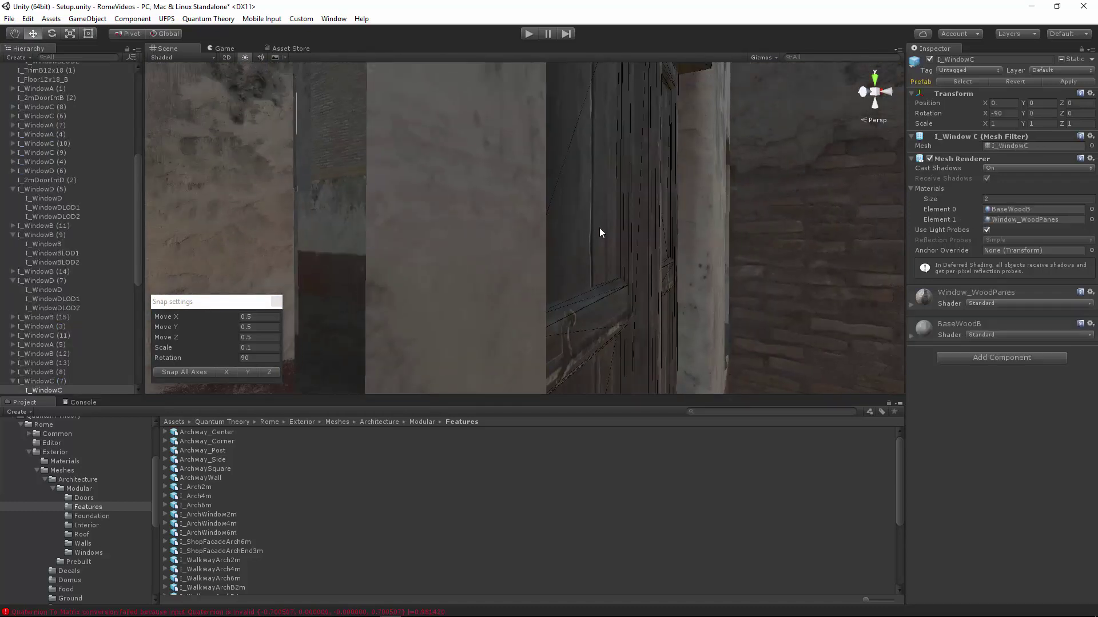
click(64, 380)
key(Delete)
mouse_move(633, 259)
alt+mouse_down()
mouse_move(654, 240)
mouse_move(620, 241)
mouse_move(635, 242)
alt+mouse_up()
click(636, 245)
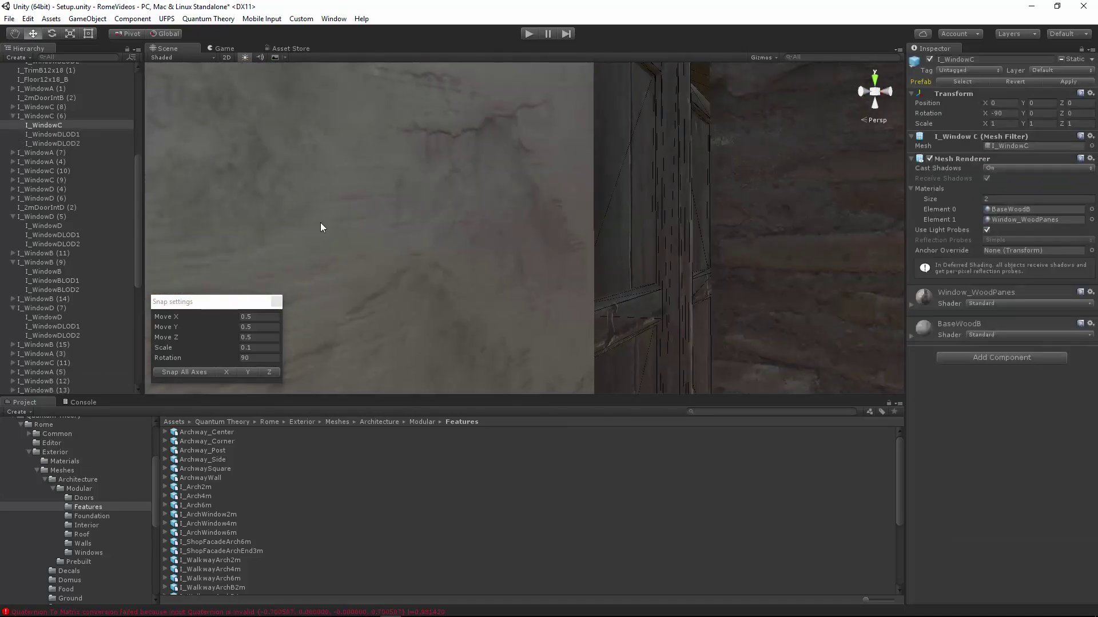
click(49, 115)
key(Delete)
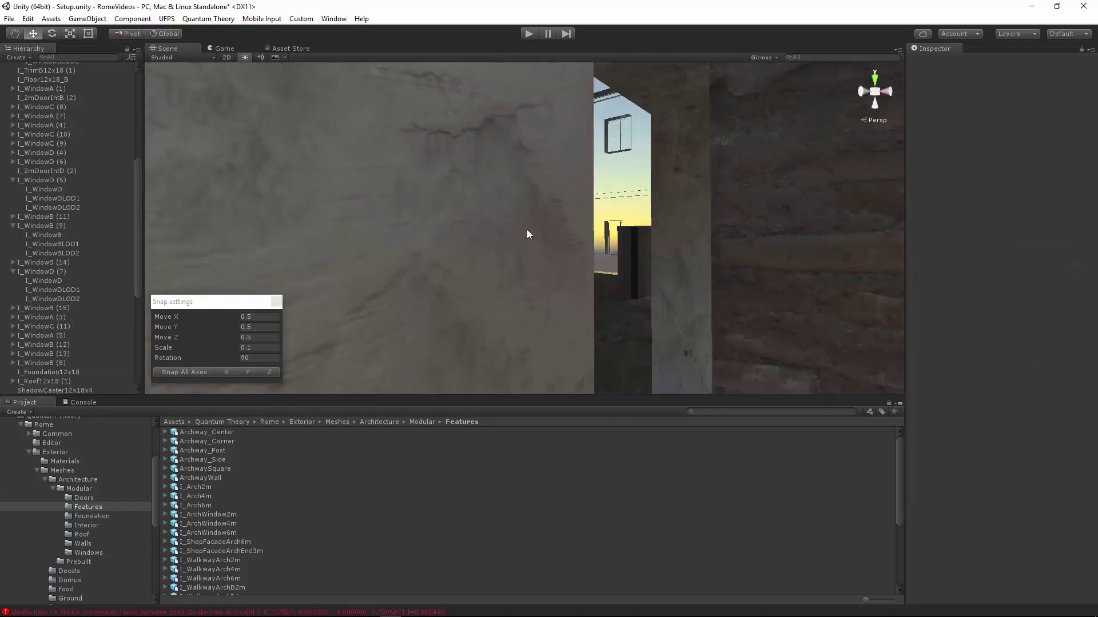
Duplicate the archway wall and snap the copy into the middle bay at X 5.5
alt+drag(527, 228, 433, 227)
click(506, 239)
right_drag(433, 228, 510, 318)
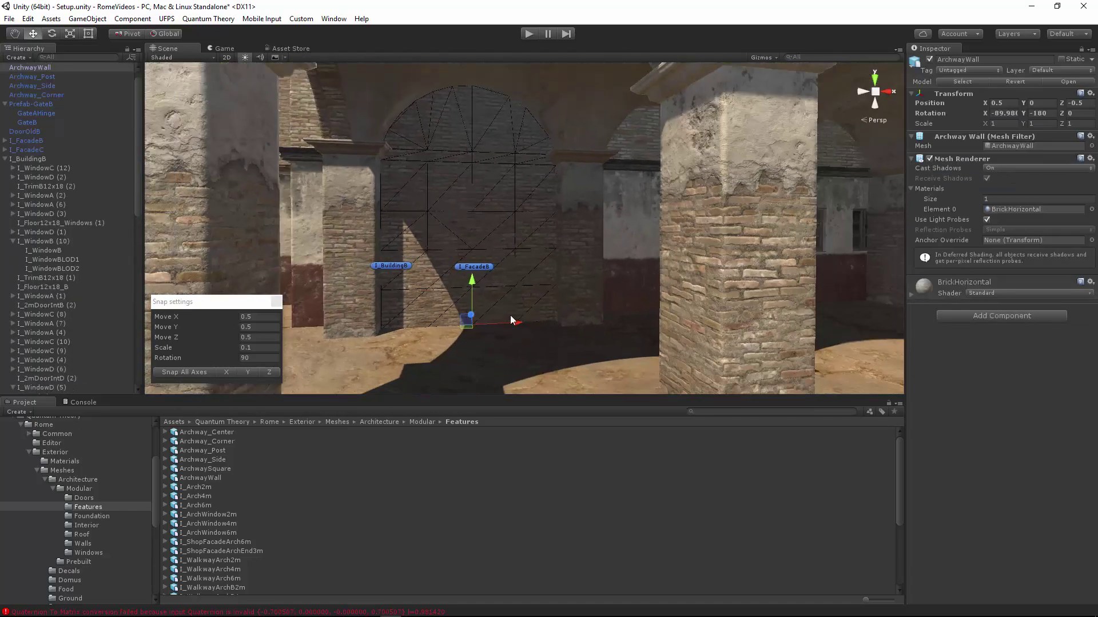
key(ctrl+d)
ctrl+drag(516, 324, 707, 313)
key(d)
right_drag(708, 313, 498, 307)
Delete the three I_WindowB objects, (13), (12) and (11), from the facade in the last bay
click(515, 239)
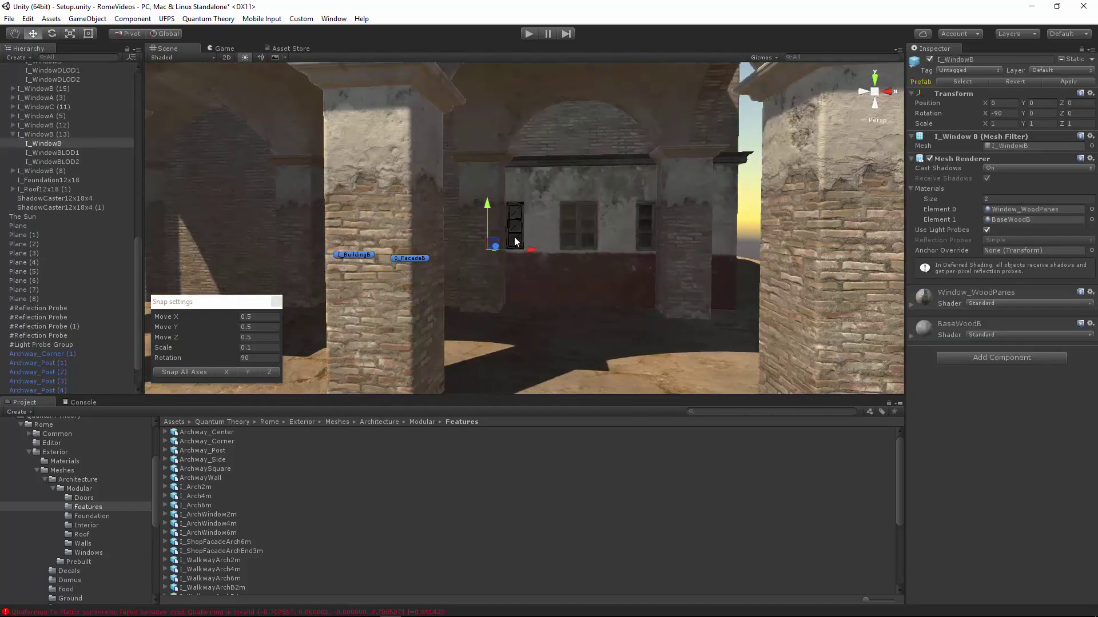
click(579, 223)
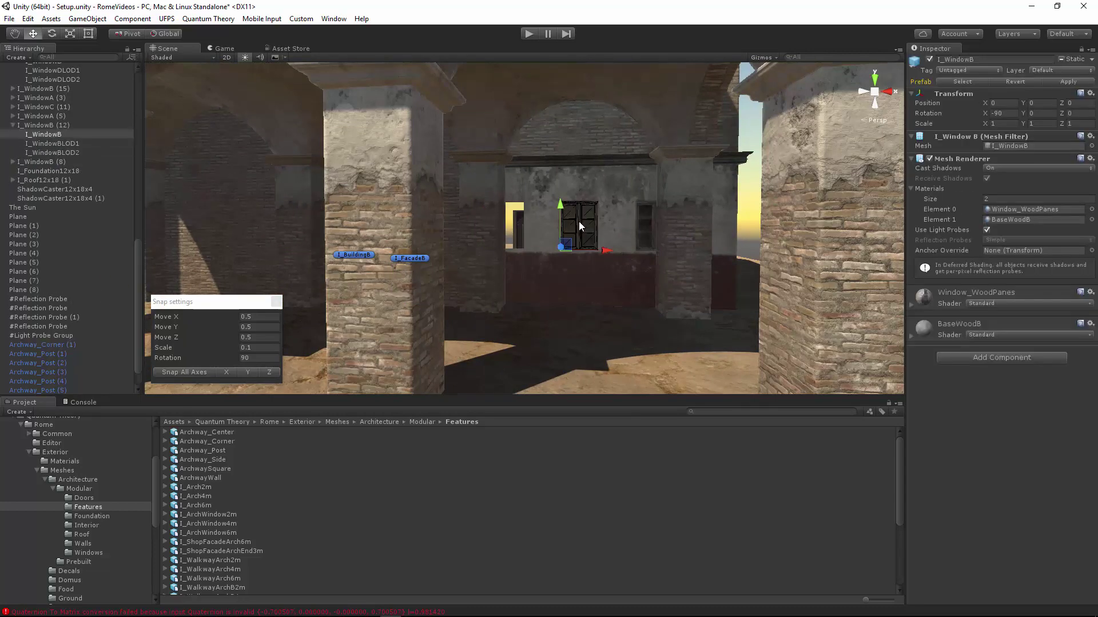
click(61, 124)
key(Delete)
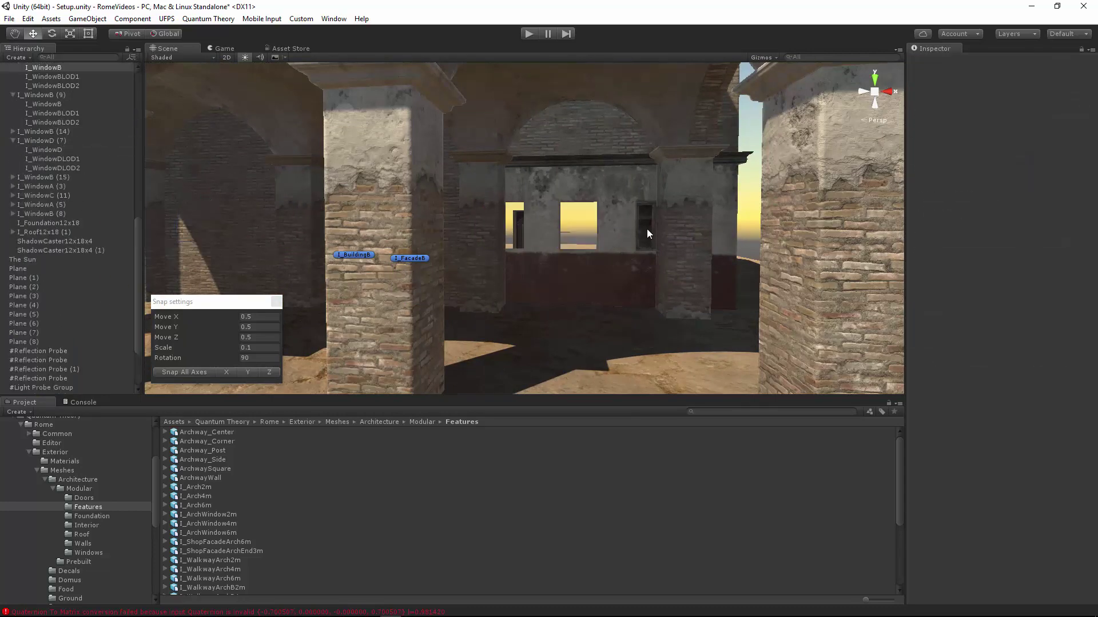
click(647, 228)
scroll(64, 90, up, 2)
click(51, 92)
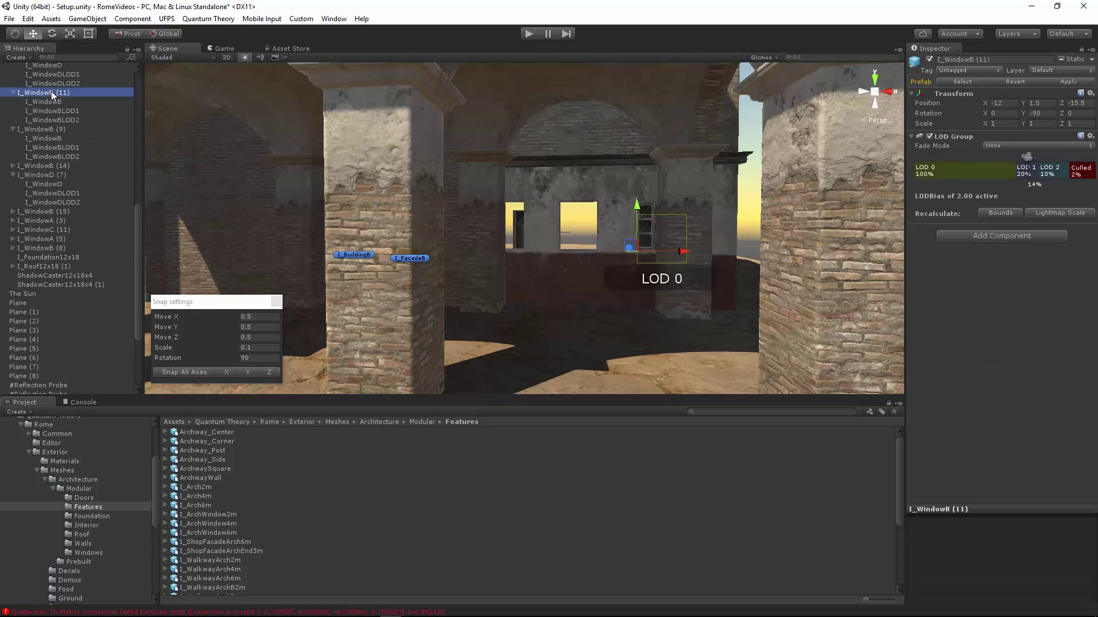
key(Delete)
Duplicate the middle archway wall and snap the copy into the last bay at X 10.5
click(449, 200)
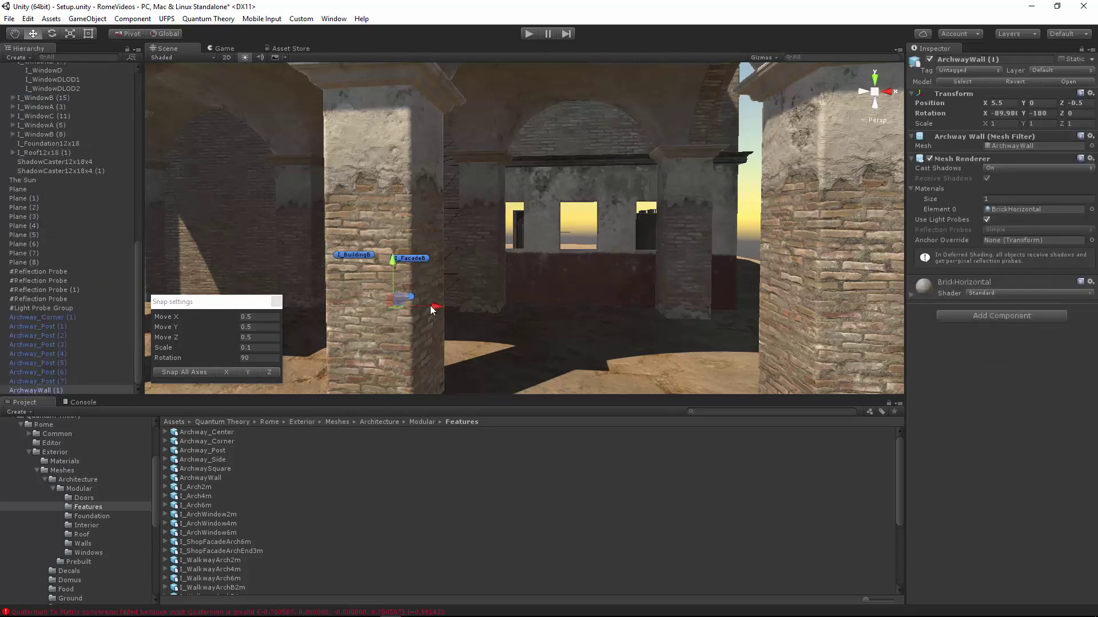
key(ctrl+d)
ctrl+drag(432, 310, 590, 302)
key(s)
Examine the walled arcade from the building's end and through the outer arches
right_drag(590, 302, 506, 185)
key(a)
key(w)
key(w)
scroll(506, 185, down, 5)
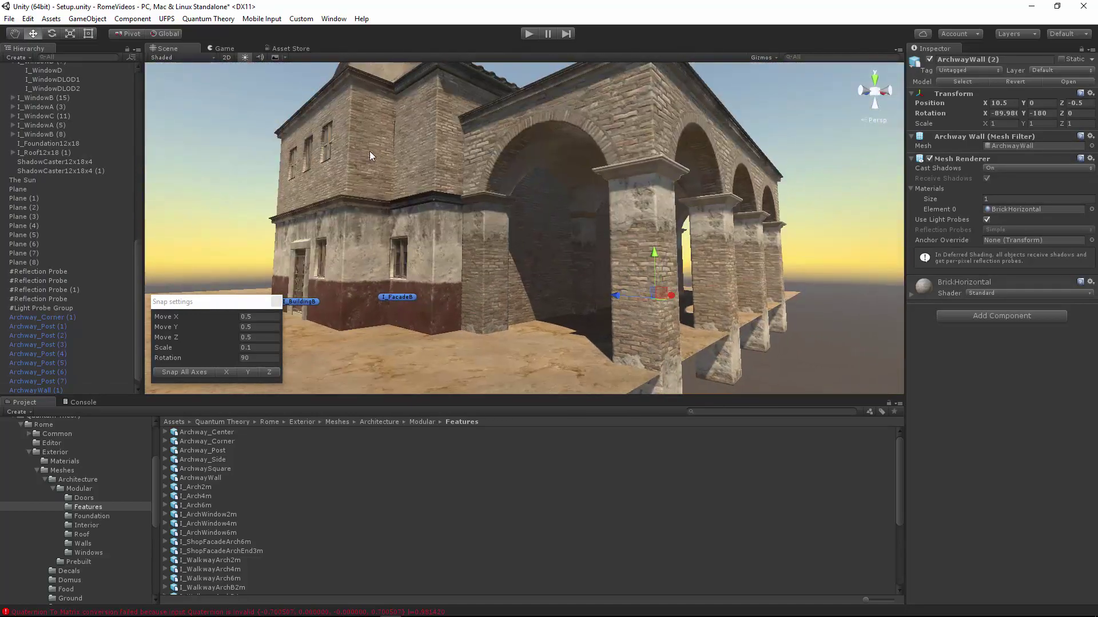
key(w)
right_drag(534, 245, 549, 277)
key(w)
alt+drag(549, 278, 446, 267)
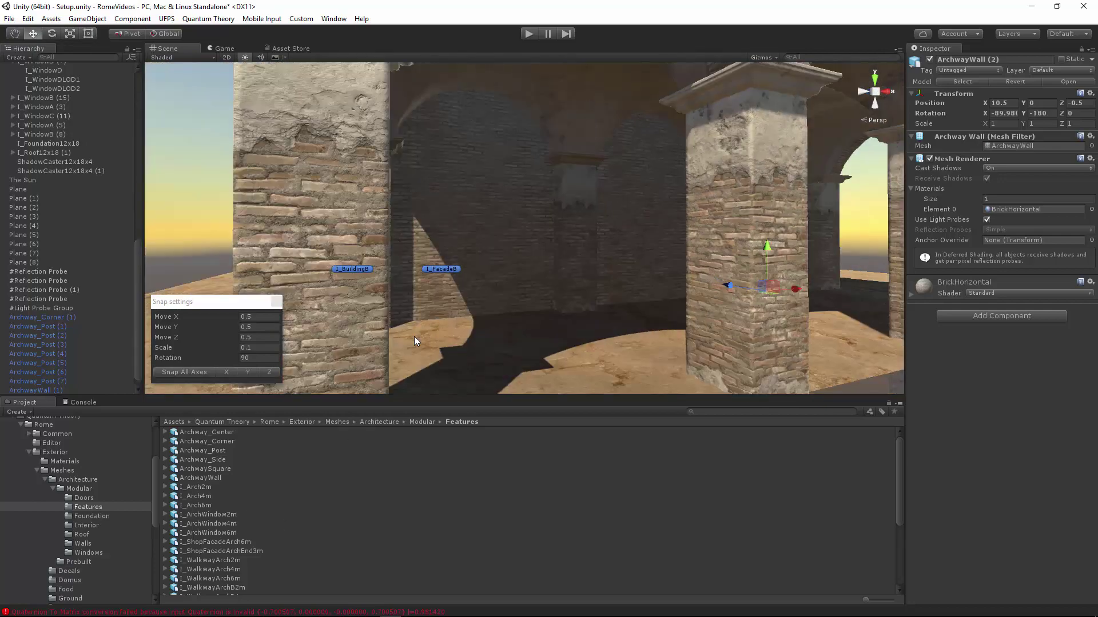
Apply the PlasterBrickB material from the Materials folder to the outer row of posts and the near inner post
click(1007, 209)
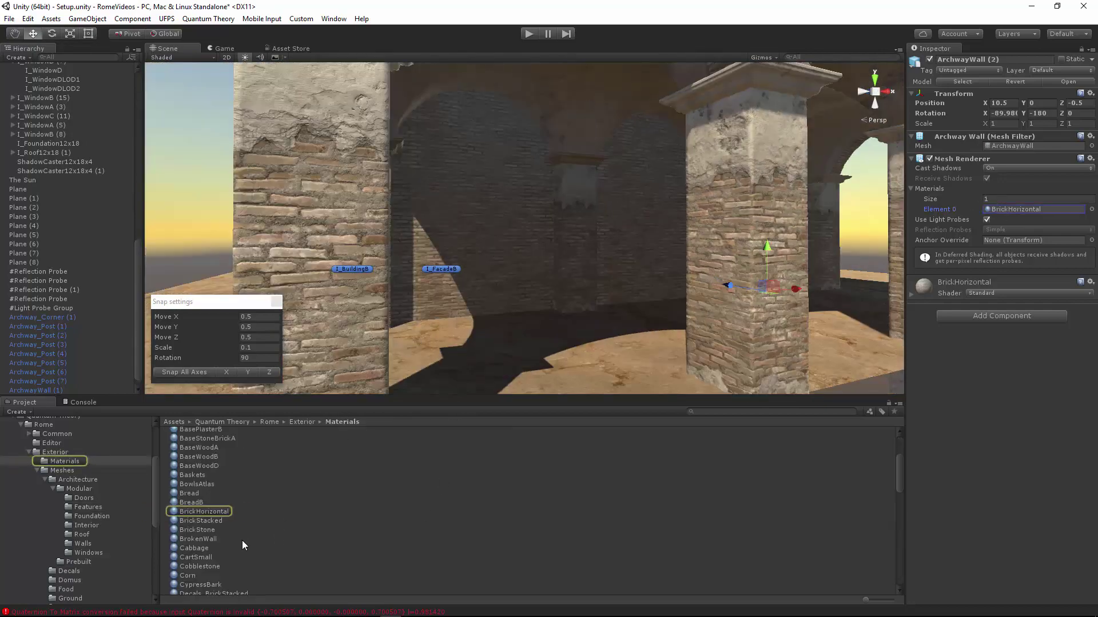
scroll(238, 555, down, 10)
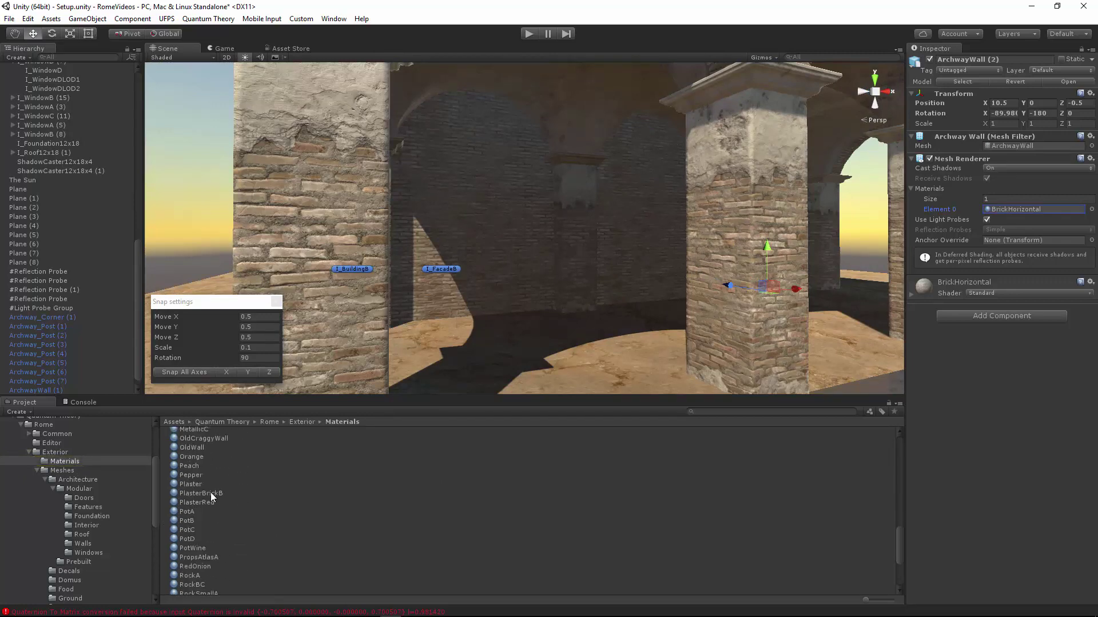
drag(211, 493, 474, 331)
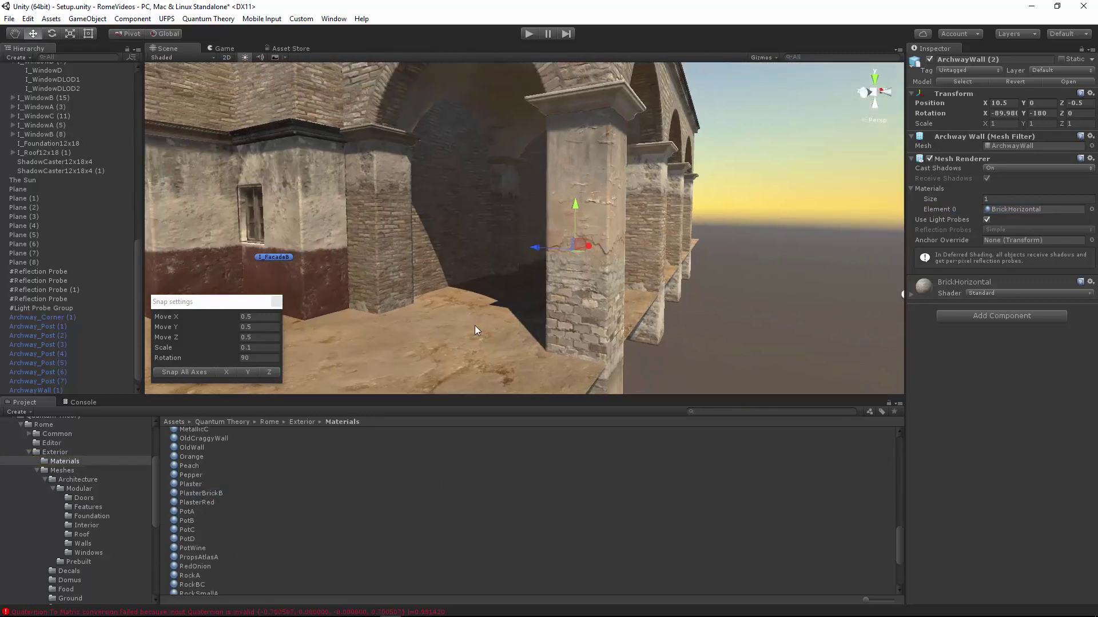
drag(222, 494, 351, 296)
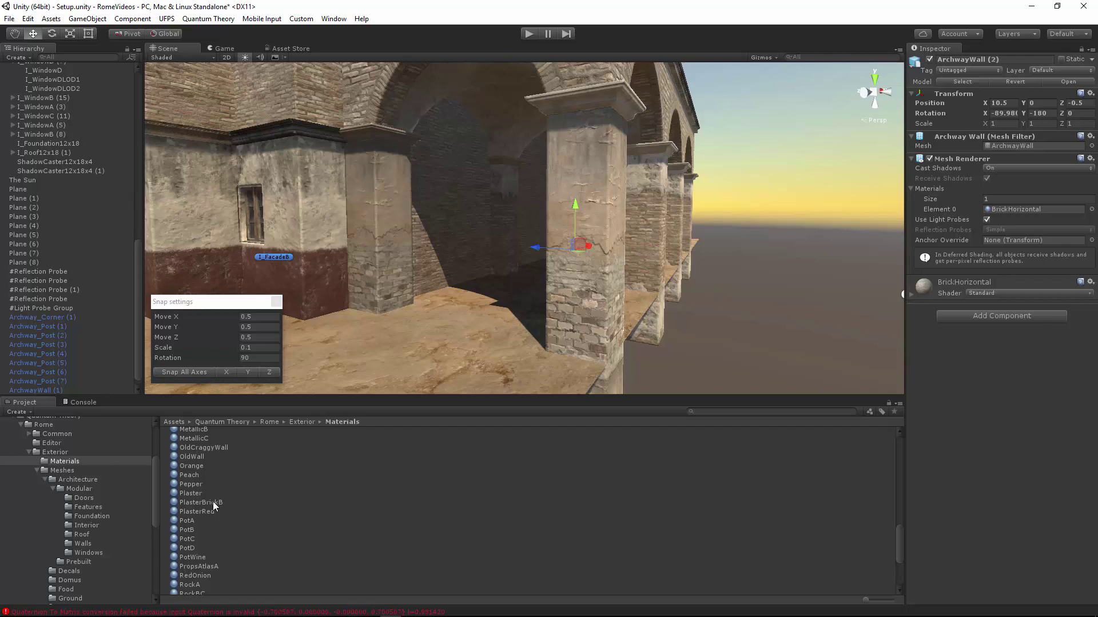
drag(213, 505, 645, 289)
right_drag(614, 310, 566, 295)
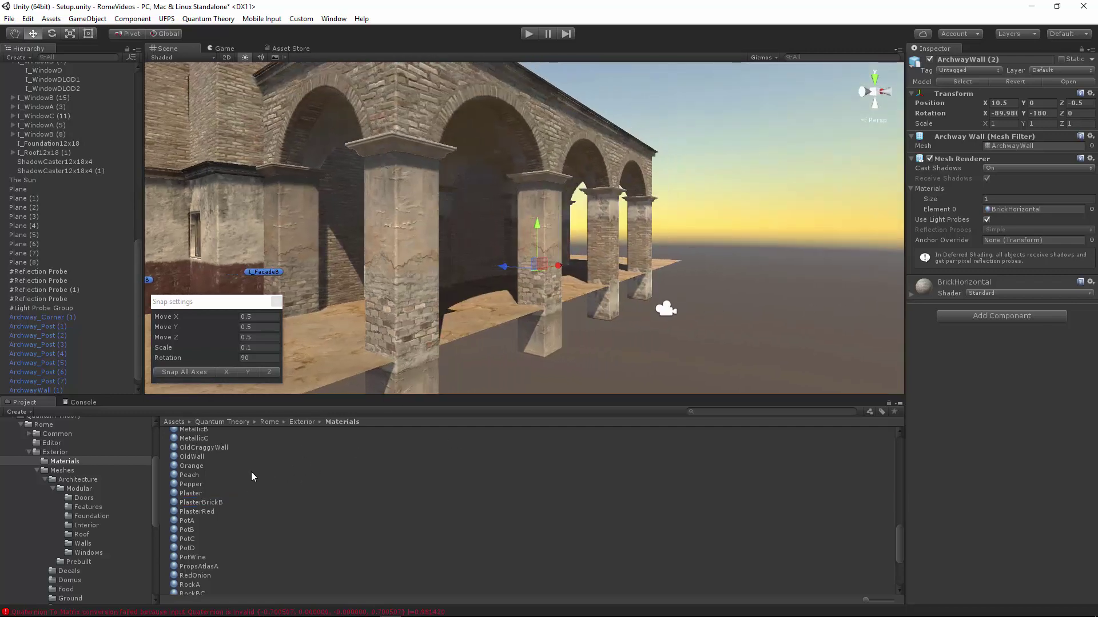
drag(215, 503, 597, 260)
drag(213, 503, 639, 236)
right_drag(621, 242, 605, 207)
Preview the Plaster, BrokenWall and BrickHorizontal materials and apply BasePlasterB to the near corner archway
click(195, 503)
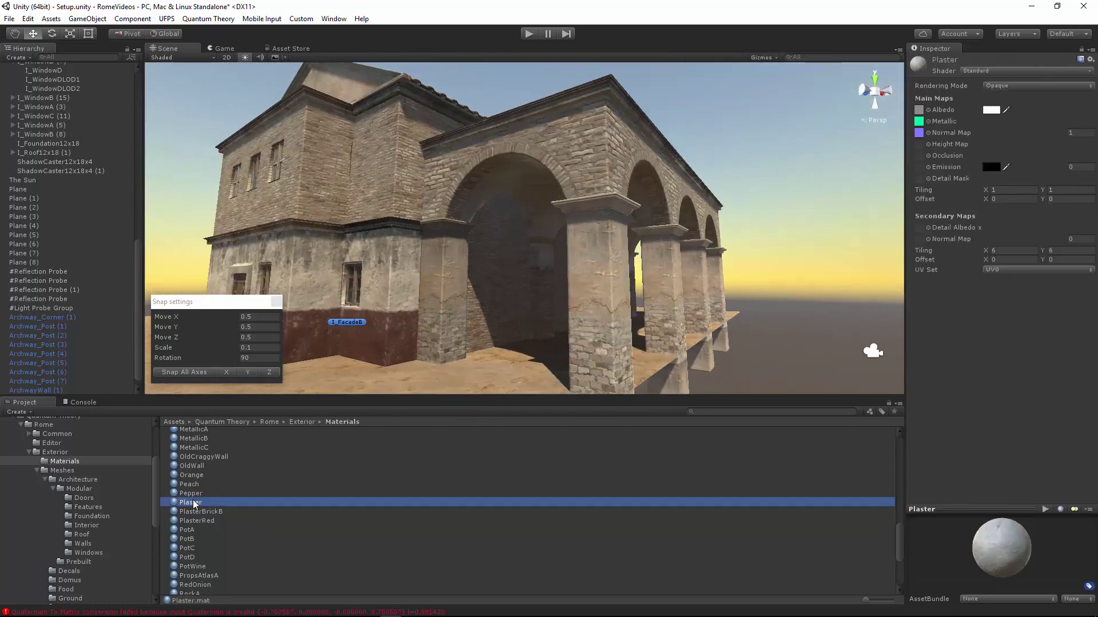
scroll(206, 513, up, 3)
scroll(207, 523, up, 10)
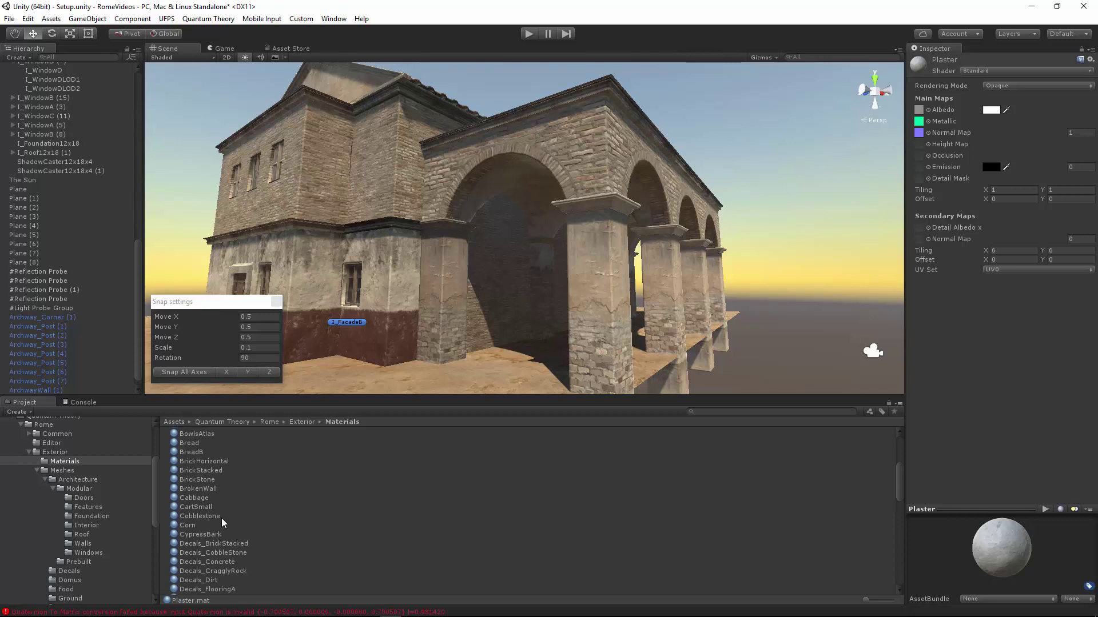
click(201, 490)
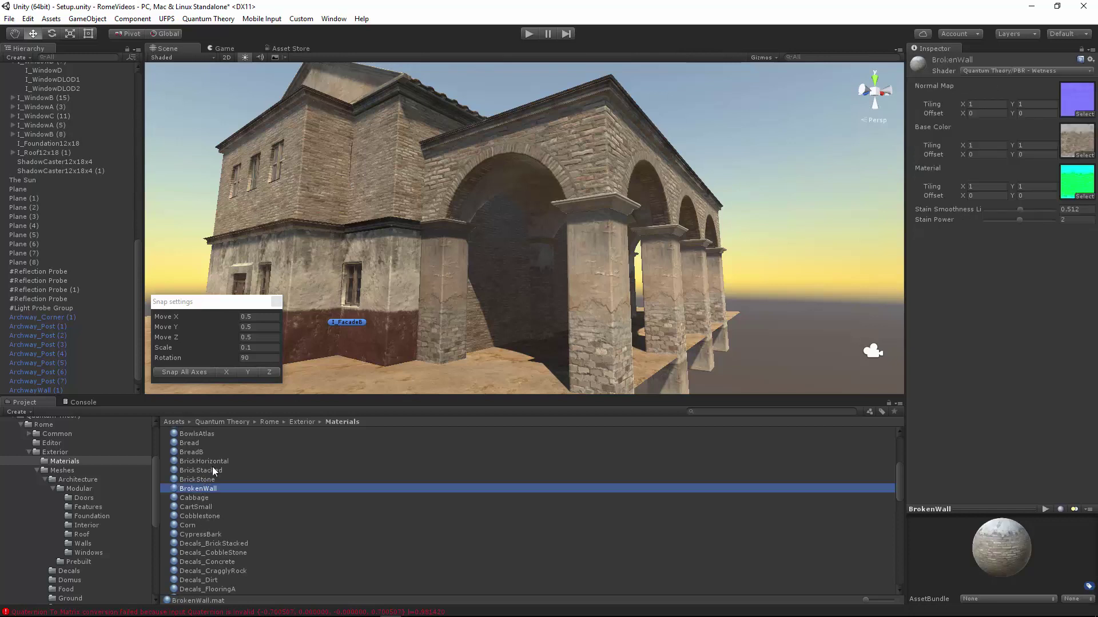
click(211, 463)
scroll(212, 483, up, 4)
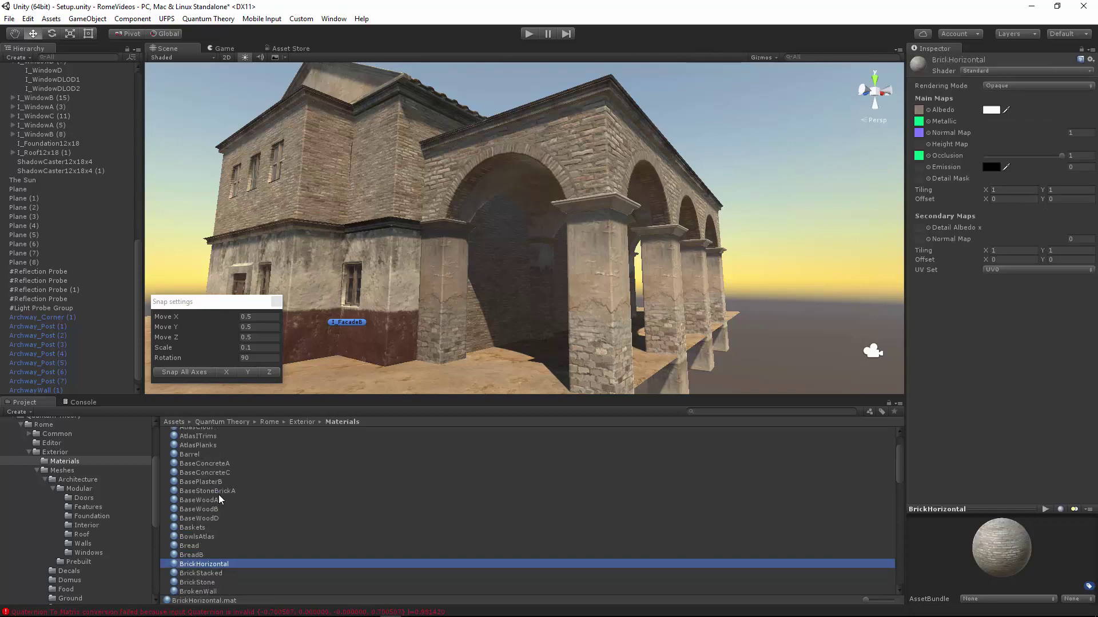
click(215, 484)
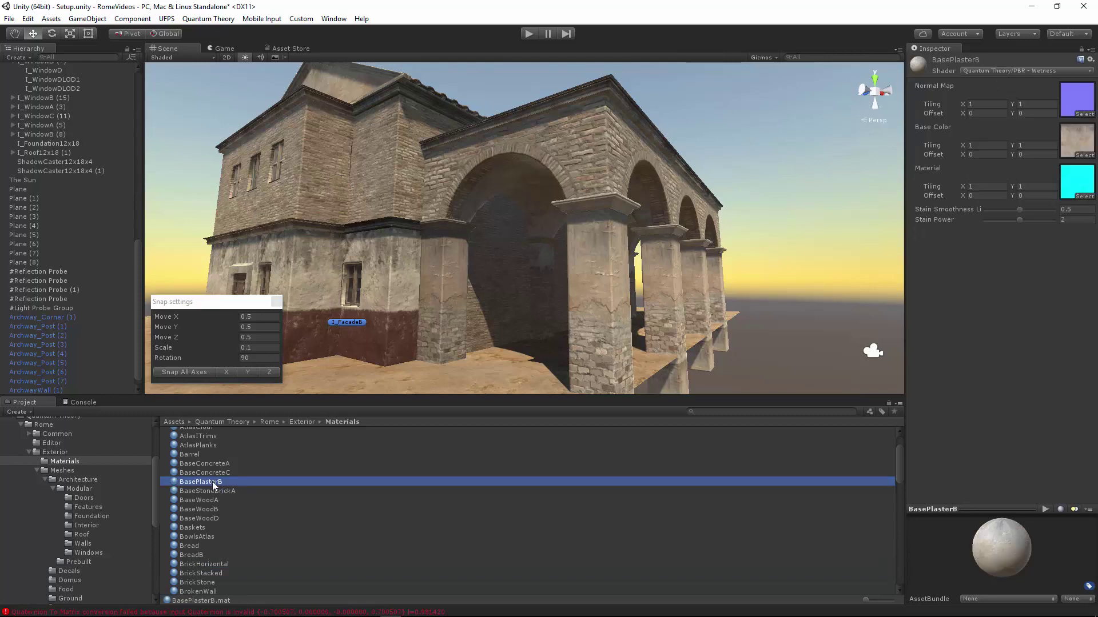
drag(214, 486, 590, 137)
alt+drag(562, 217, 426, 211)
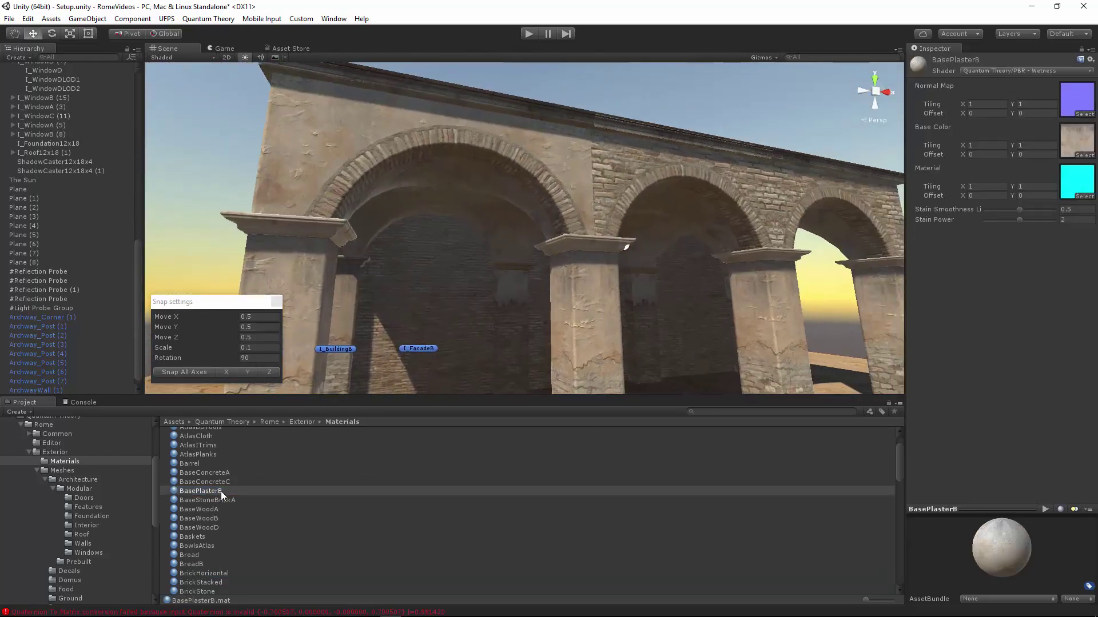
Apply the BasePlasterB material to the arcade's middle archway and the brick archway at its far end
drag(221, 491, 664, 166)
key(d)
right_drag(663, 166, 660, 180)
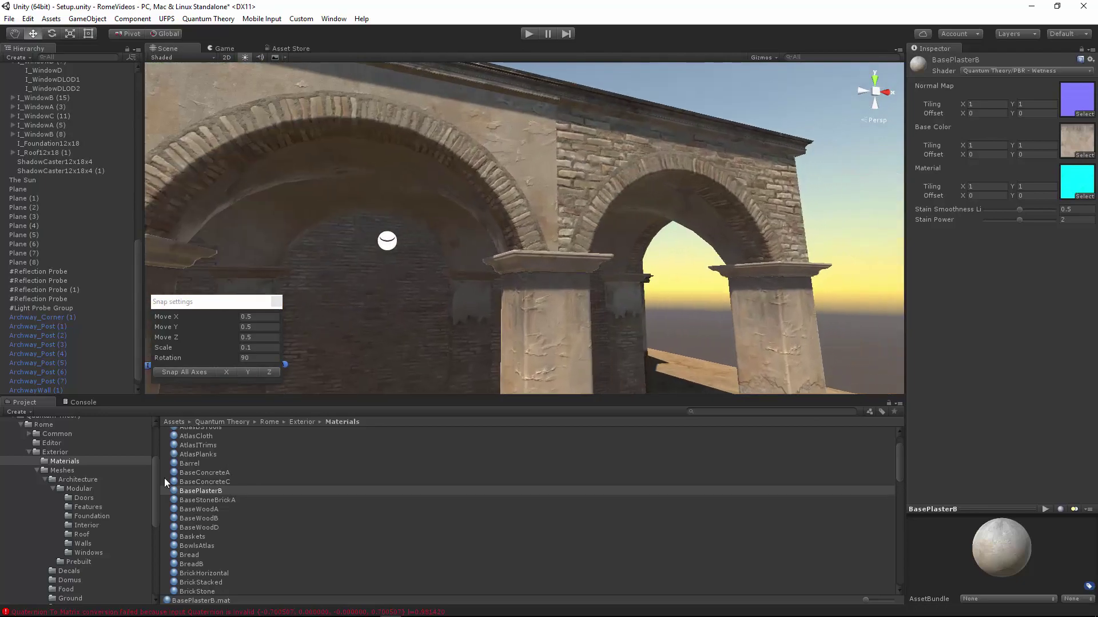
drag(209, 493, 659, 244)
Rotate The Sun light about its vertical axis to a Y rotation of 508.087 so it lights the doorway facade
right_drag(659, 243, 366, 312)
key(d)
key(s)
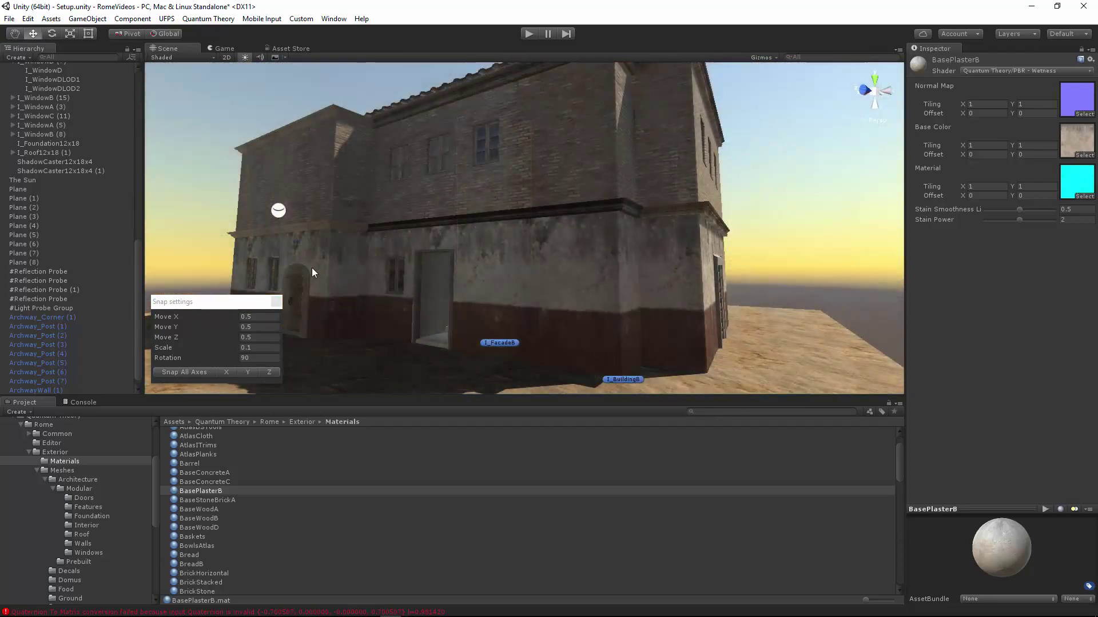
right_drag(374, 316, 178, 239)
double_click(125, 179)
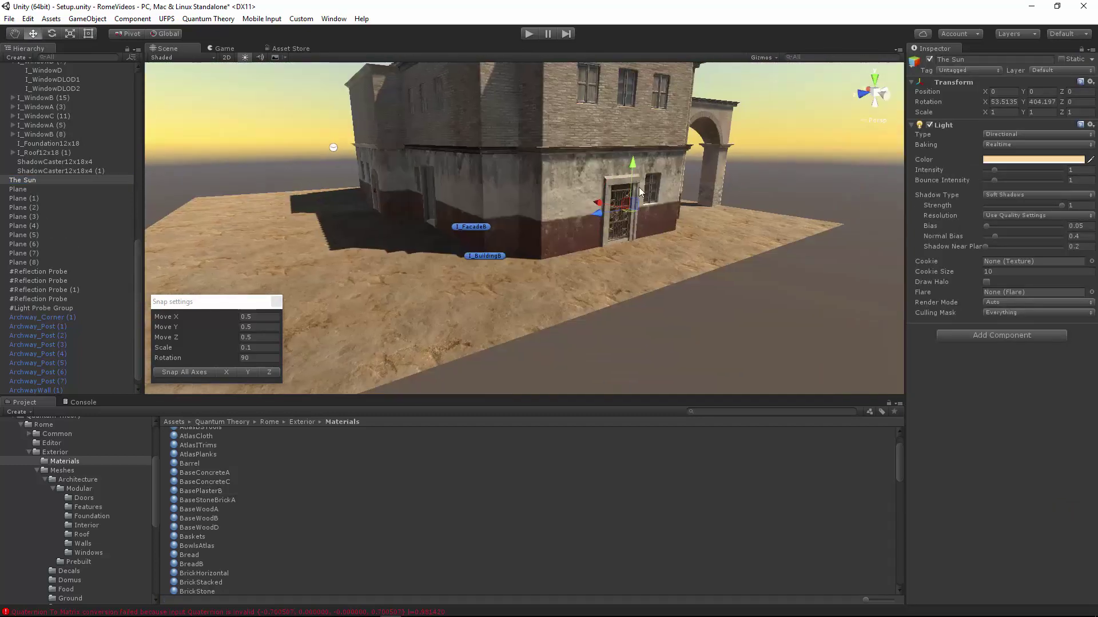
key(e)
drag(639, 215, 453, 217)
key(w)
mouse_move(452, 217)
right_down()
mouse_move(421, 191)
mouse_move(452, 236)
right_up()
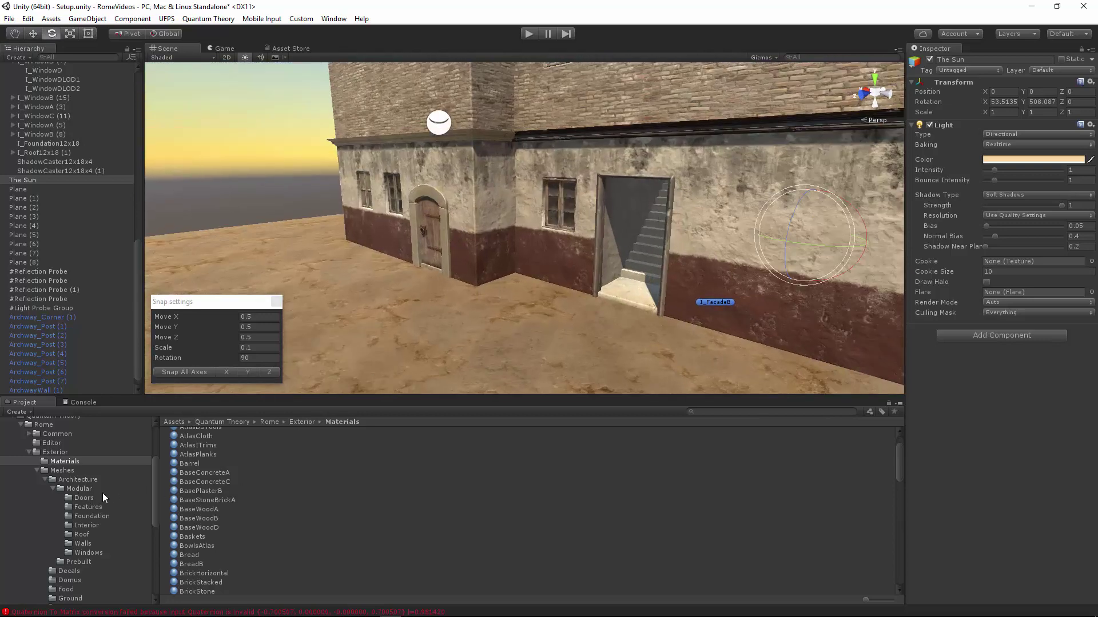
Look through the wood support pieces in the Features folder and examine the plastered facade beside the open doorway
click(84, 498)
click(88, 507)
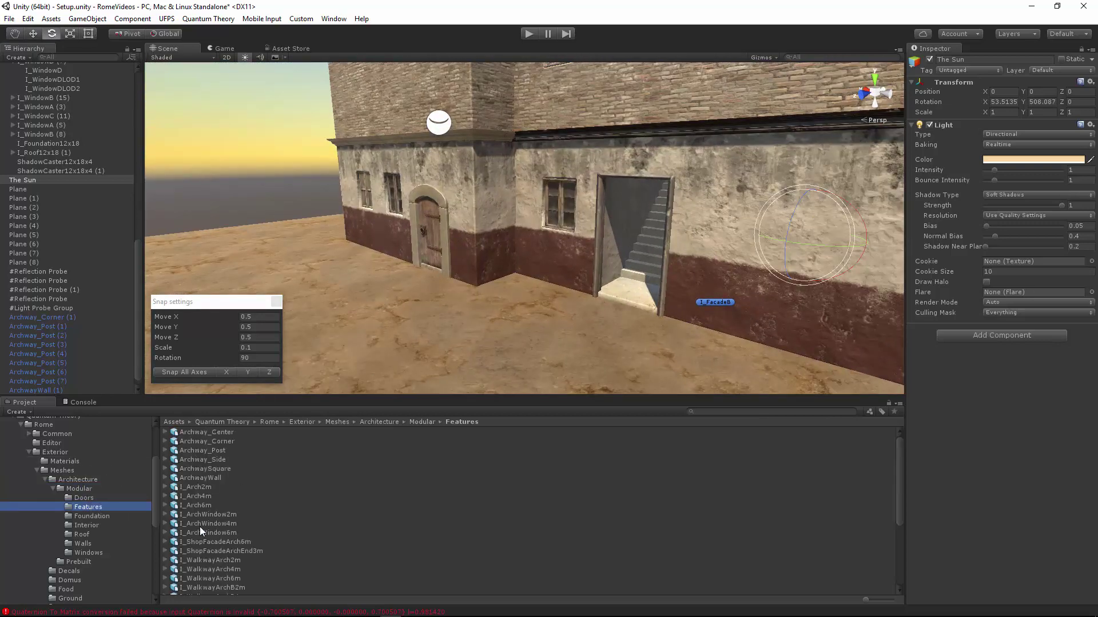
scroll(253, 528, down, 3)
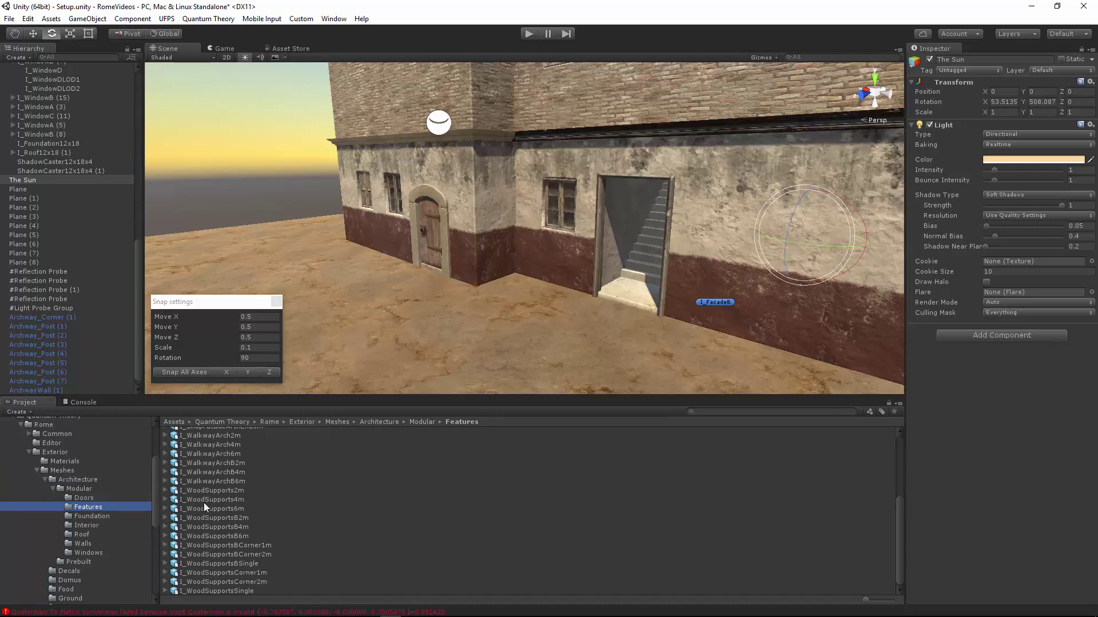
right_drag(462, 287, 560, 273)
key(s)
key(w)
key(s)
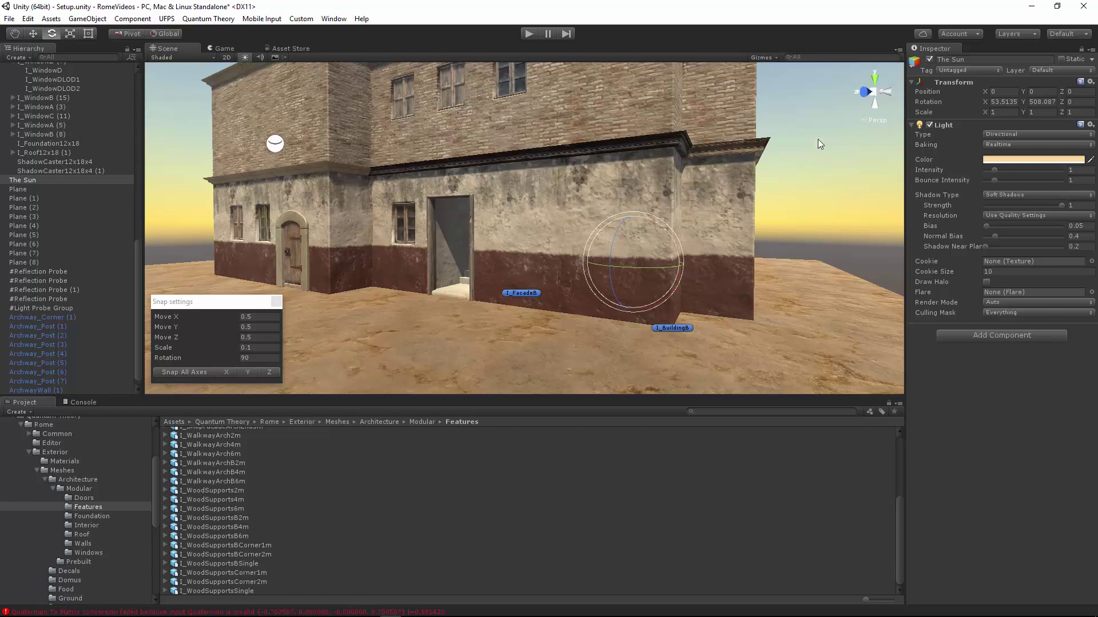
key(w)
key(d)
right_drag(706, 196, 703, 188)
click(535, 206)
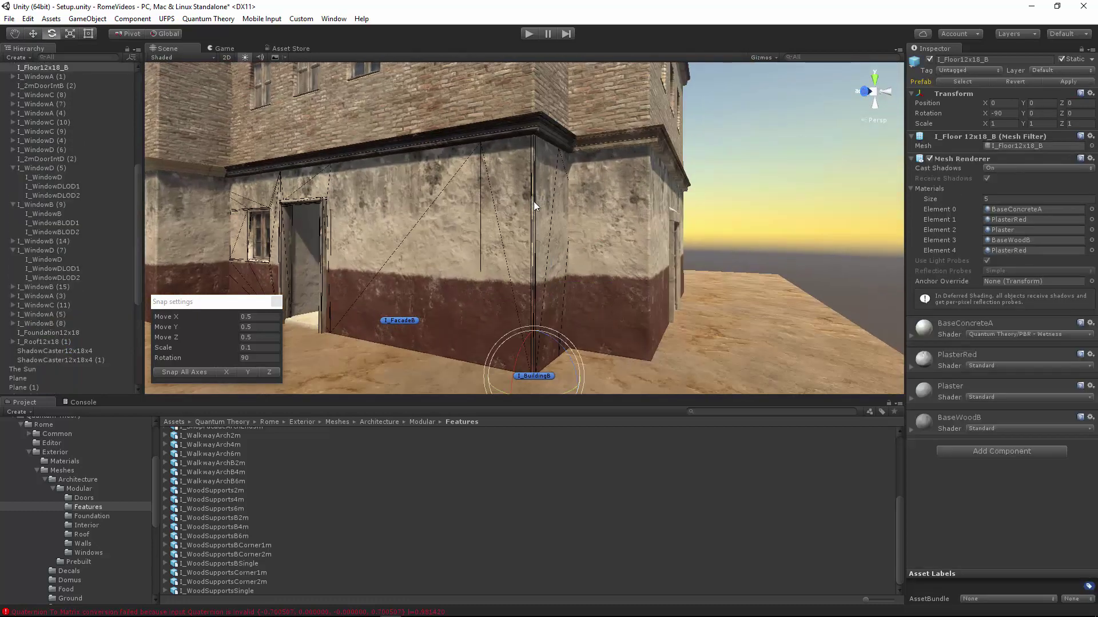
Place an I_WoodSupports4m piece on the ground-floor wall beside the doorway, snapped at X -2.5, Y 0, Z 12
right_drag(515, 228, 335, 417)
key(w)
key(s)
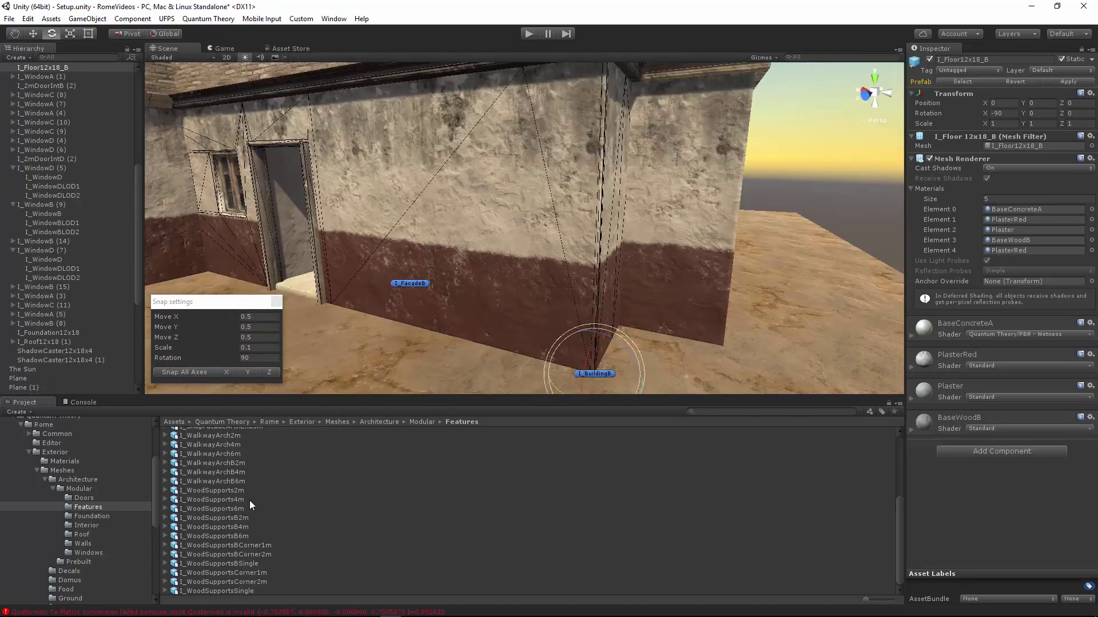
right_drag(458, 314, 502, 287)
key(s)
key(s)
right_drag(612, 231, 594, 212)
key(w)
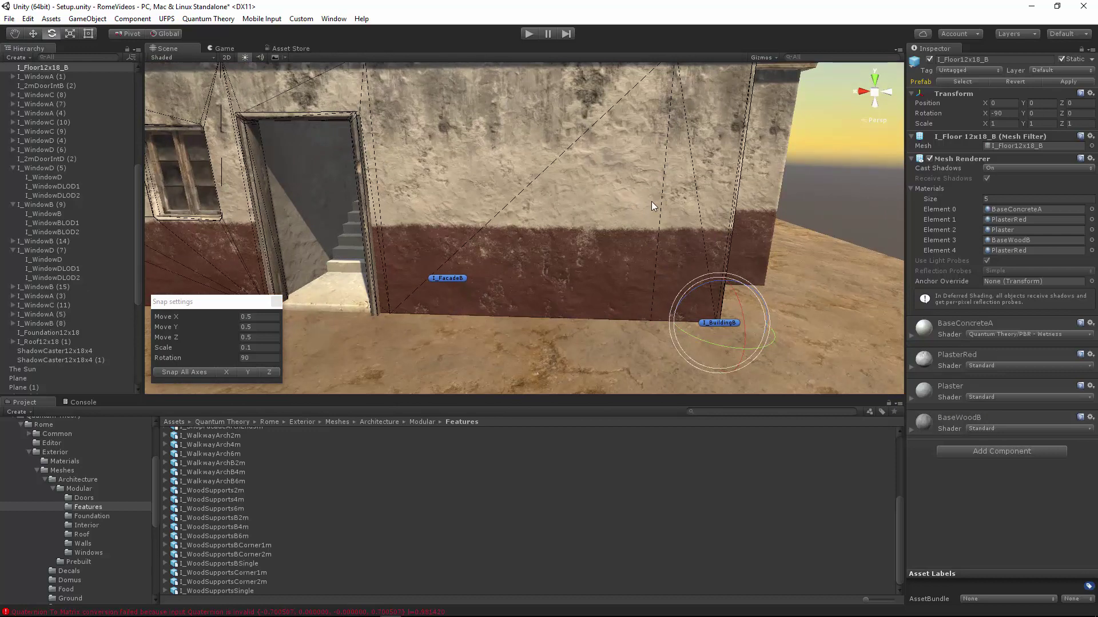
key(s)
right_drag(650, 201, 521, 251)
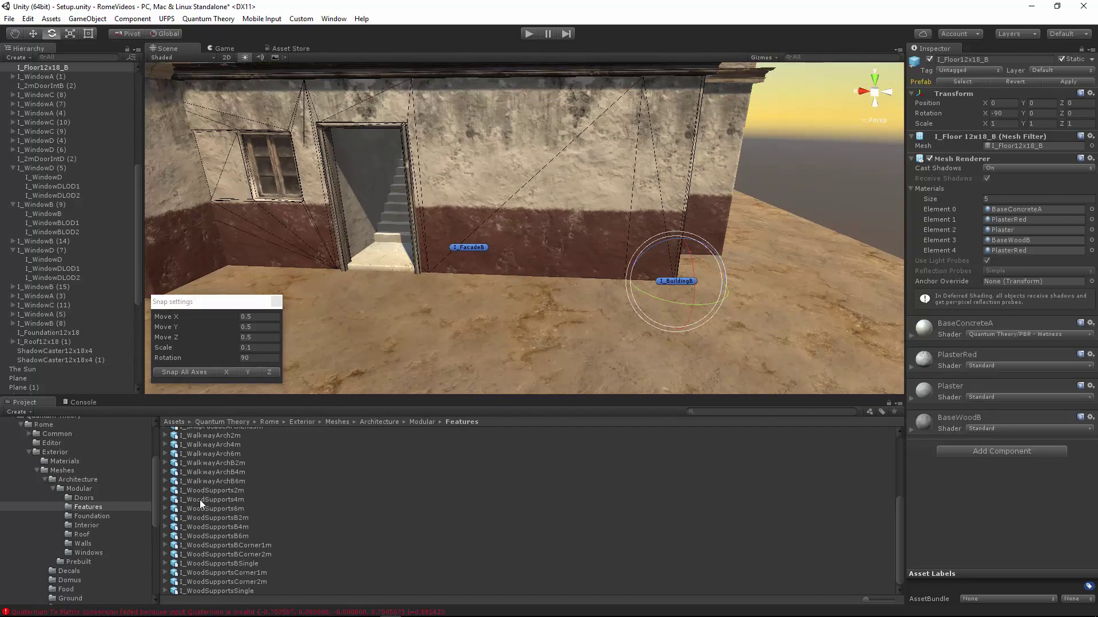
drag(200, 500, 489, 265)
click(173, 372)
key(w)
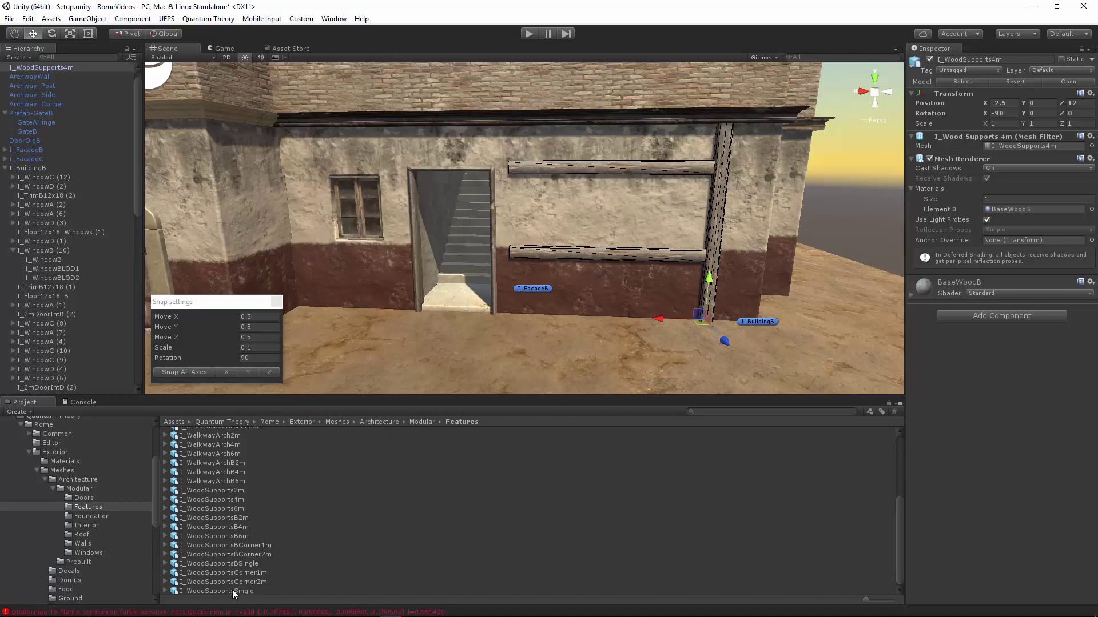
Add an I_WoodSupportsSingle post at the doorway end of the 4 m supports and snap it to the grid
drag(232, 589, 565, 246)
click(191, 373)
scroll(532, 311, up, 6)
Duplicate the 4 m supports together with the single post and raise the copies to Y 4
click(501, 248)
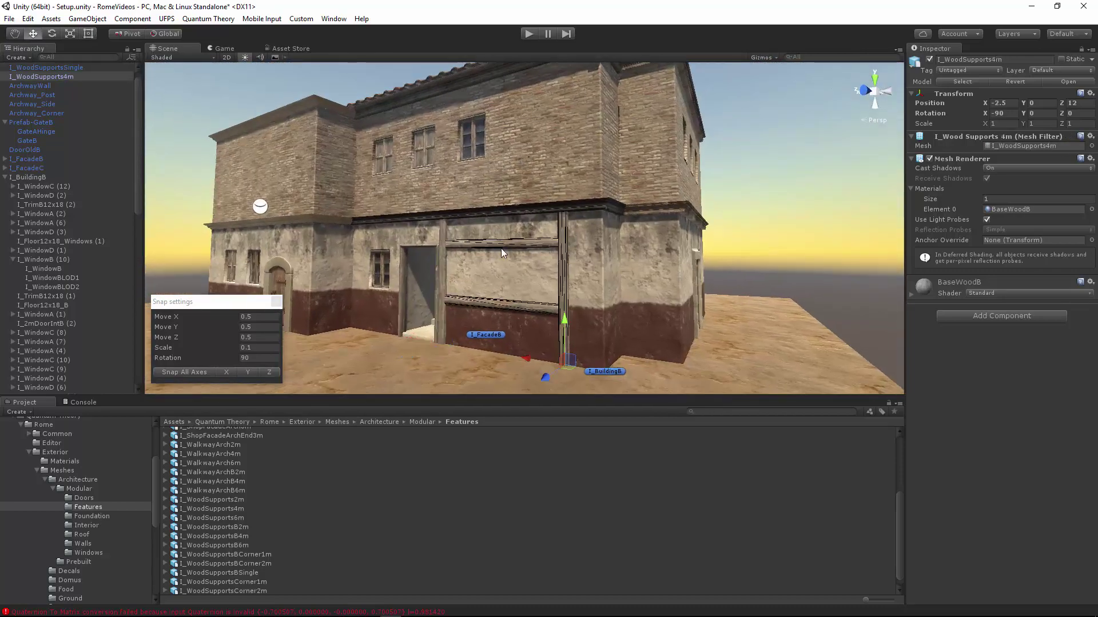
shift+click(447, 286)
key(ctrl+d)
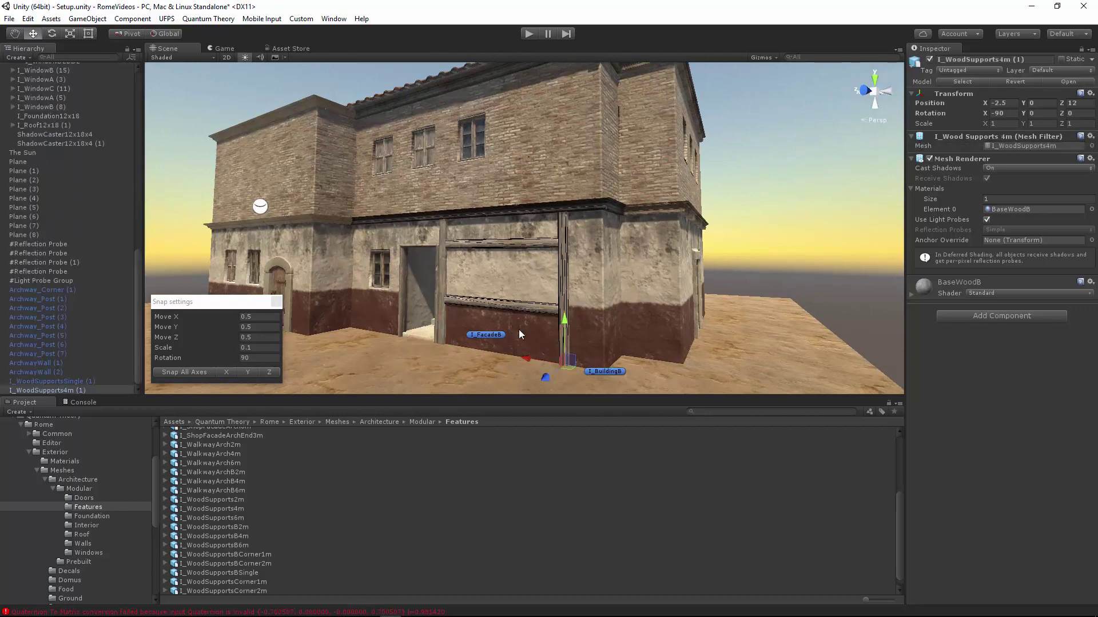
drag(562, 327, 562, 160)
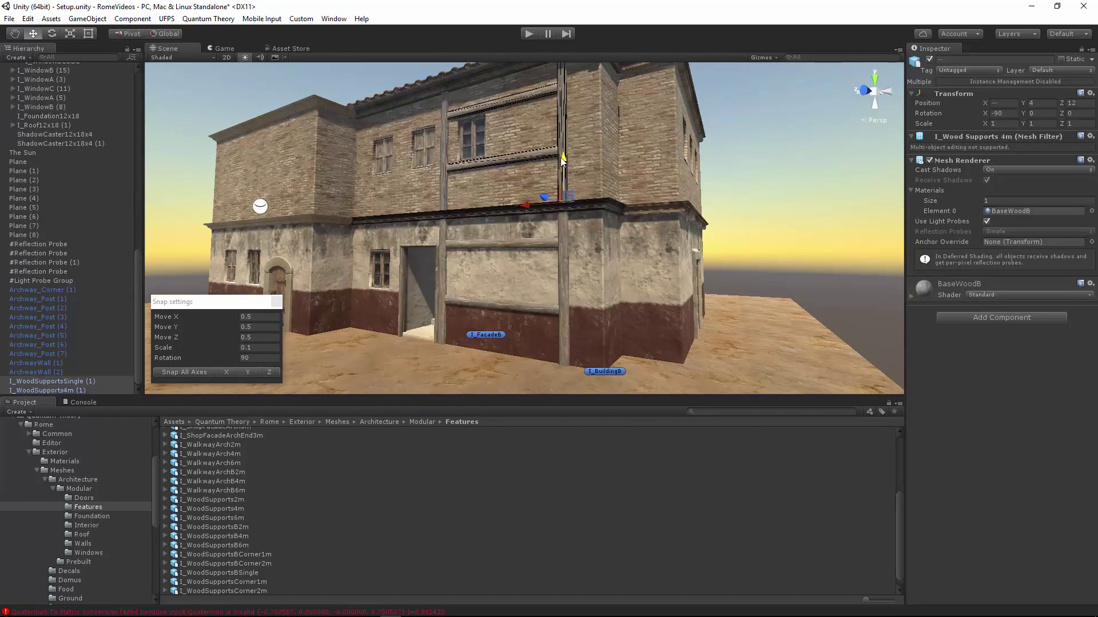
Delete the copied 4 m supports and the copied single post from the upper floor
right_drag(563, 162, 534, 149)
click(594, 172)
click(553, 124)
key(Delete)
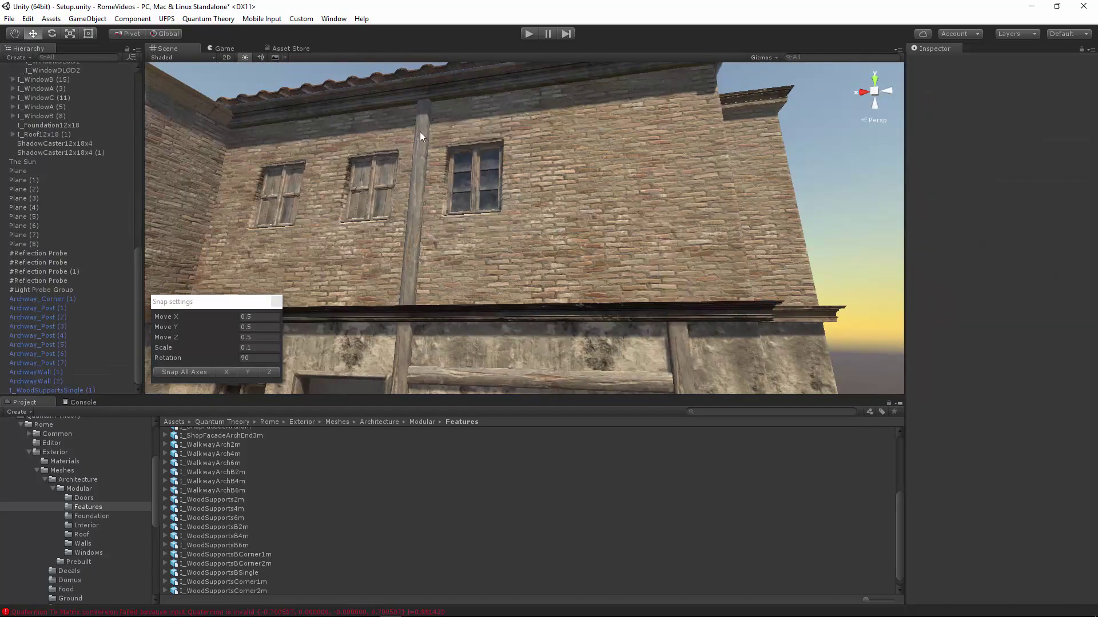
click(423, 132)
key(Delete)
Add an I_WoodSupports2m piece from the Features folder to the scene for the upper-floor wall
click(596, 197)
right_drag(595, 197, 559, 210)
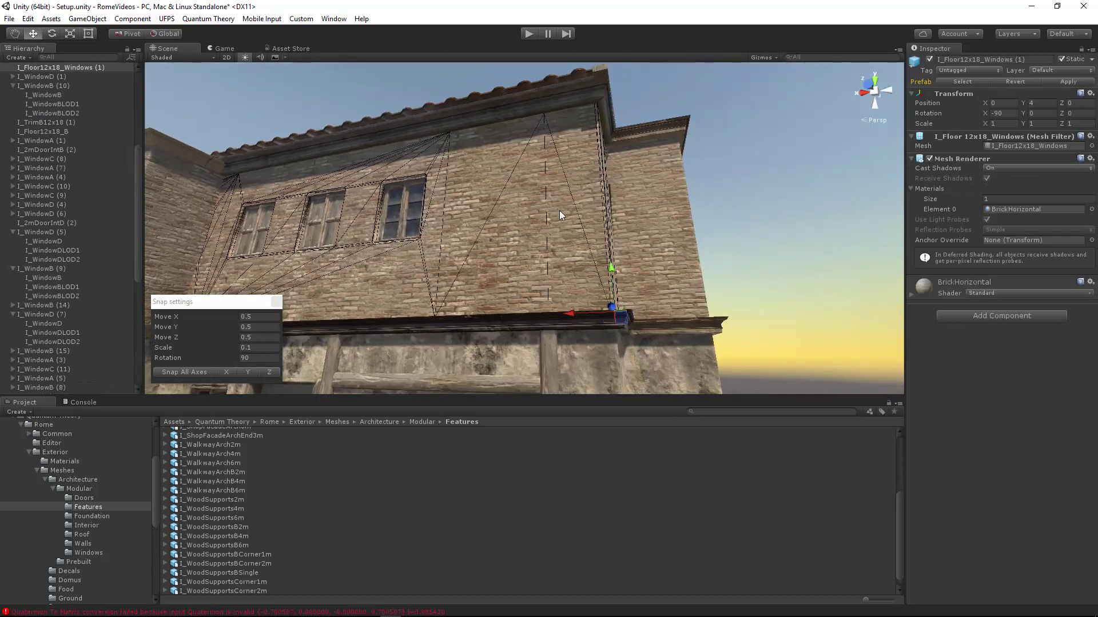
right_drag(608, 166, 389, 145)
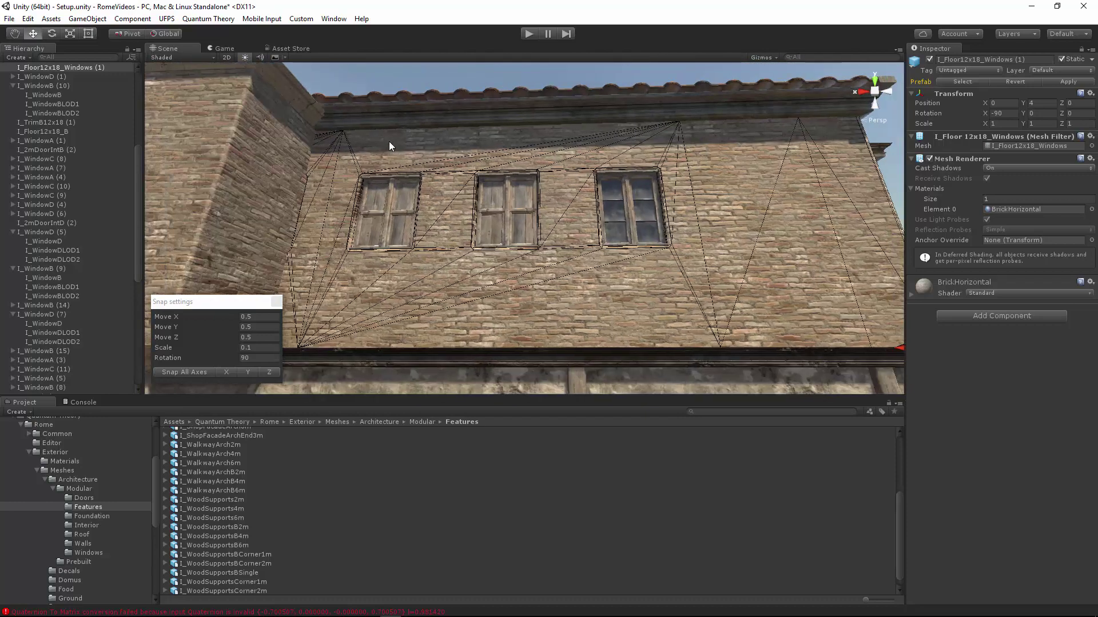
key(d)
right_drag(636, 246, 579, 296)
key(s)
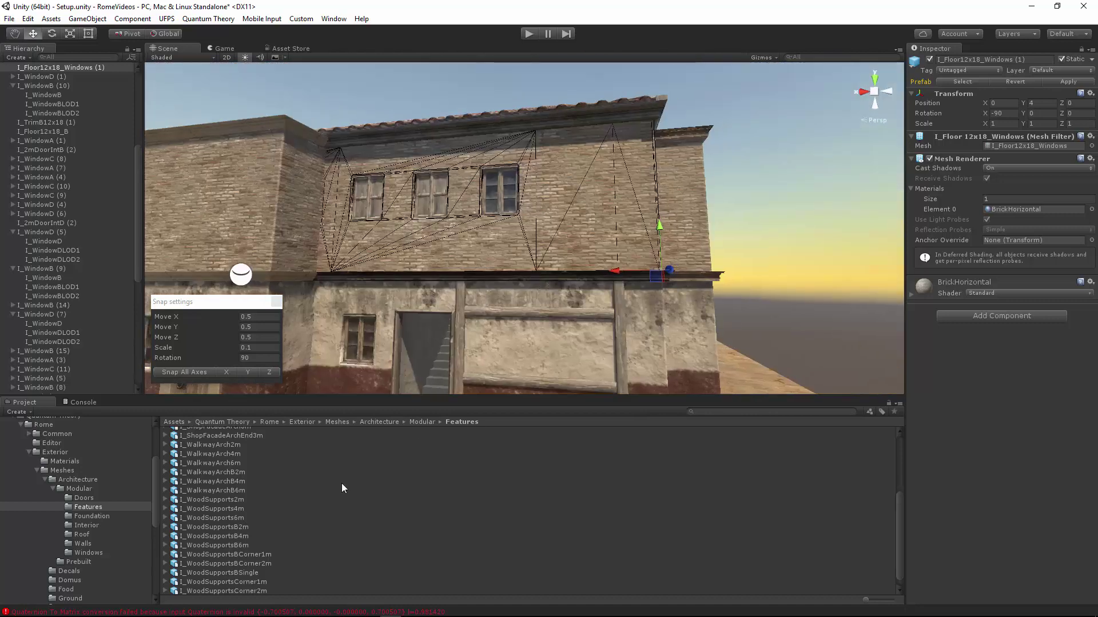
drag(226, 499, 531, 380)
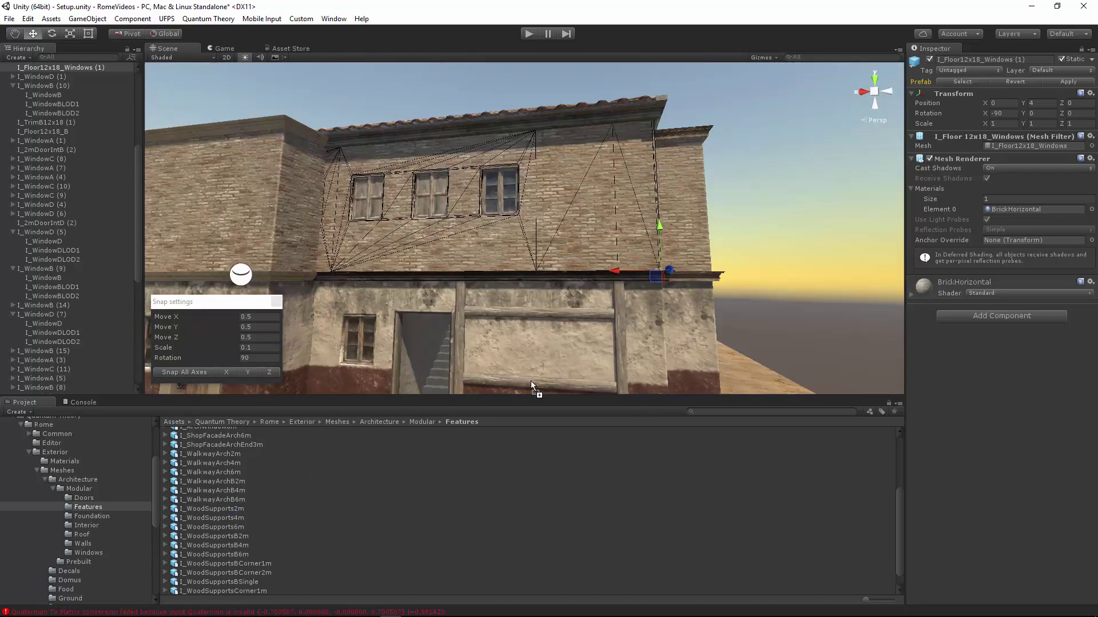
drag(732, 369, 732, 368)
key(s)
right_drag(732, 369, 670, 446)
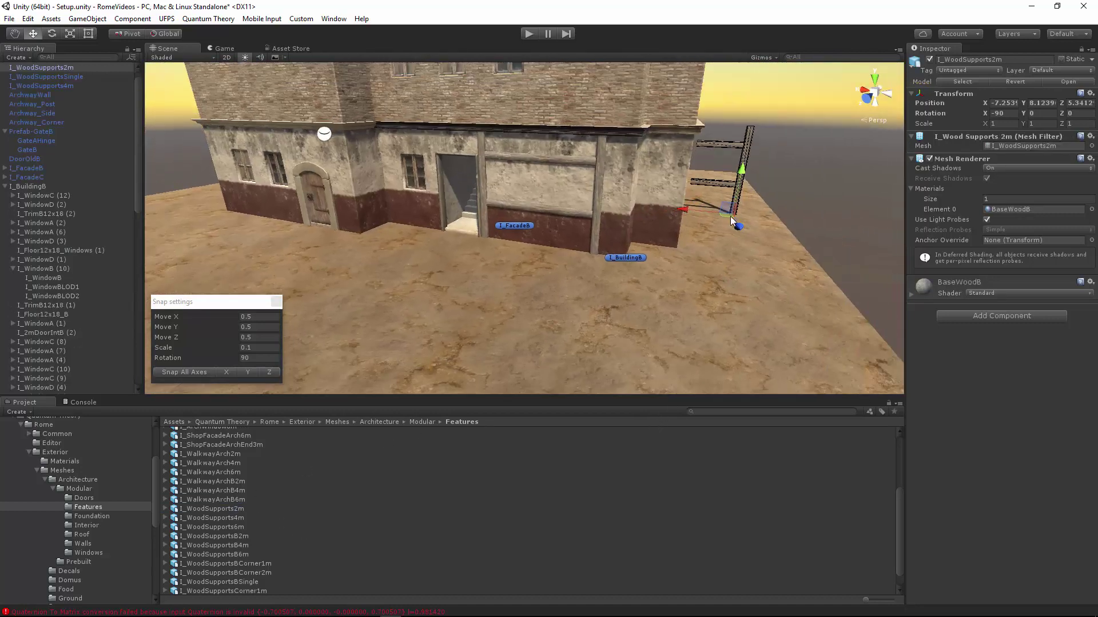
Snap the 2 m supports to the grid and move them onto the upper-floor wall at X -2.5, Y 4, Z 12
drag(730, 218, 540, 282)
click(191, 375)
key(d)
right_drag(441, 311, 503, 289)
drag(503, 289, 570, 126)
ctrl+drag(599, 116, 755, 51)
ctrl+drag(497, 236, 269, 260)
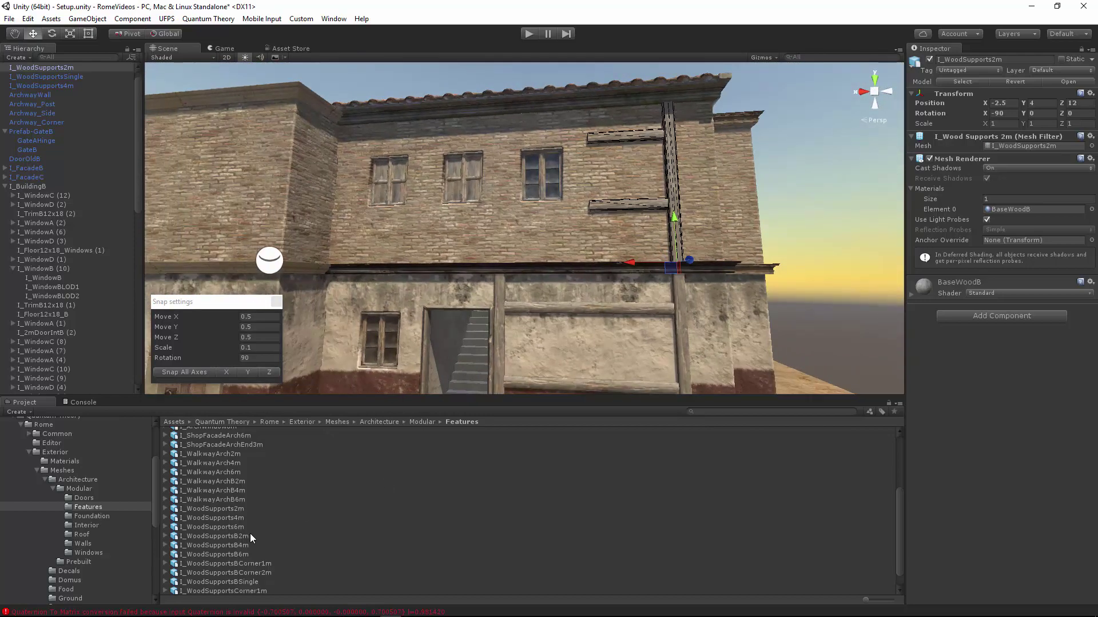
Place an I_WoodSupports6m piece around the three upper-floor windows at X -0.5, Y 4, Z 12
right_drag(604, 245, 594, 297)
scroll(595, 298, down, 3)
drag(232, 526, 574, 204)
click(198, 372)
right_drag(451, 223, 382, 292)
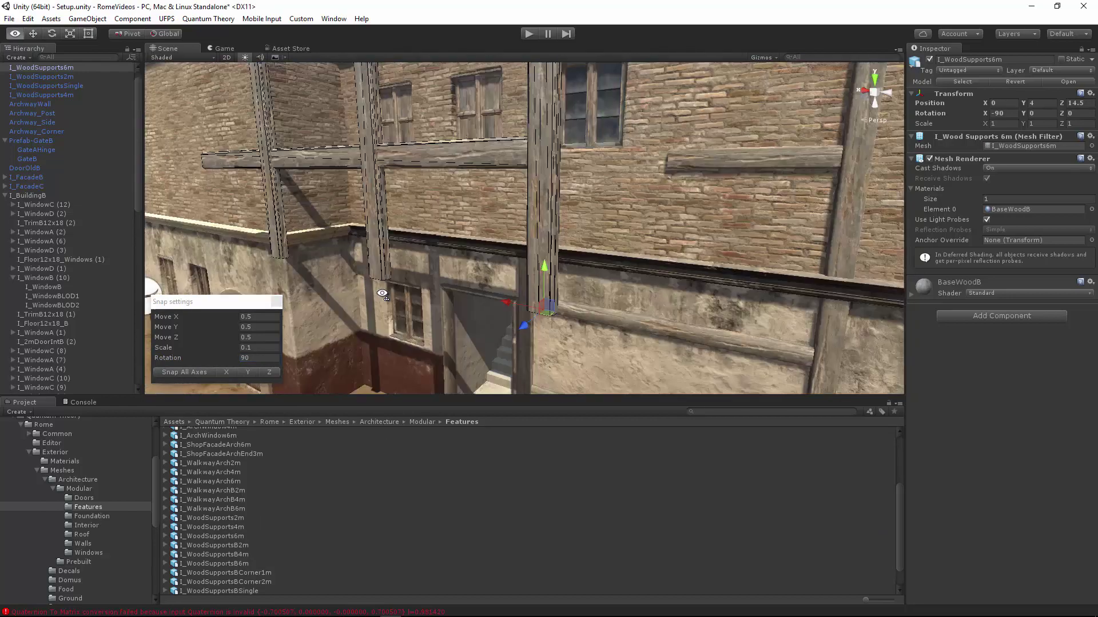
alt+drag(382, 294, 541, 235)
right_drag(541, 235, 532, 225)
alt+drag(531, 226, 580, 232)
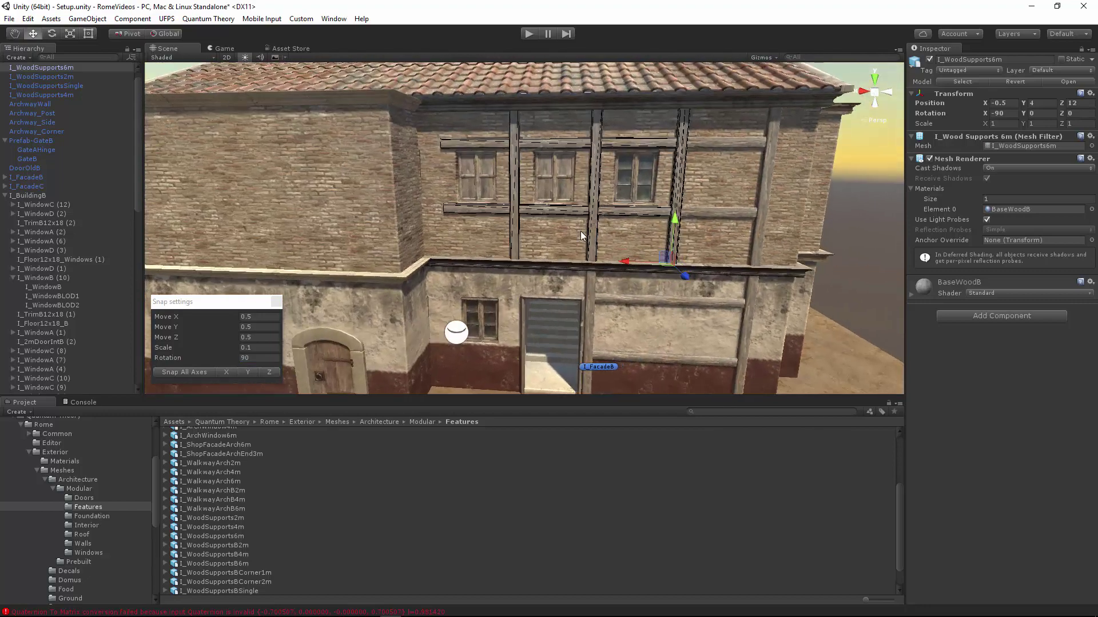
Duplicate the single post beside the doorway and move the copy to the open end of the upper-floor 6 m supports
click(591, 301)
right_drag(591, 302, 584, 320)
key(ctrl+d)
ctrl+drag(564, 356, 434, 232)
right_drag(434, 232, 509, 261)
click(739, 207)
Examine the wood-framed upper floor and the plastered ground floor from several angles around the building
right_drag(740, 207, 415, 269)
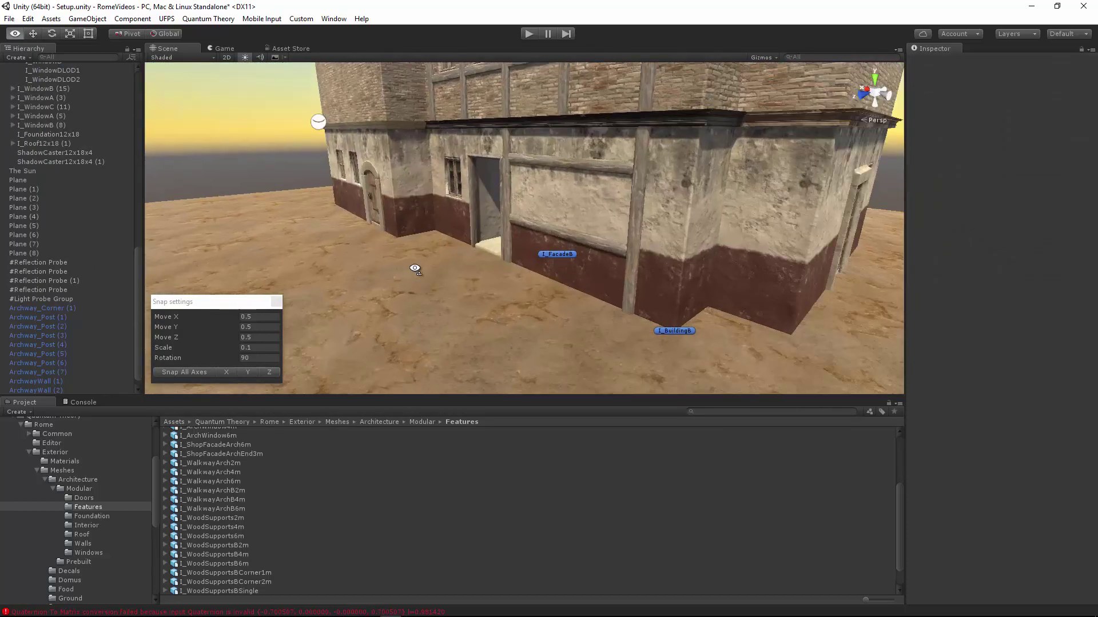
alt+drag(415, 269, 494, 271)
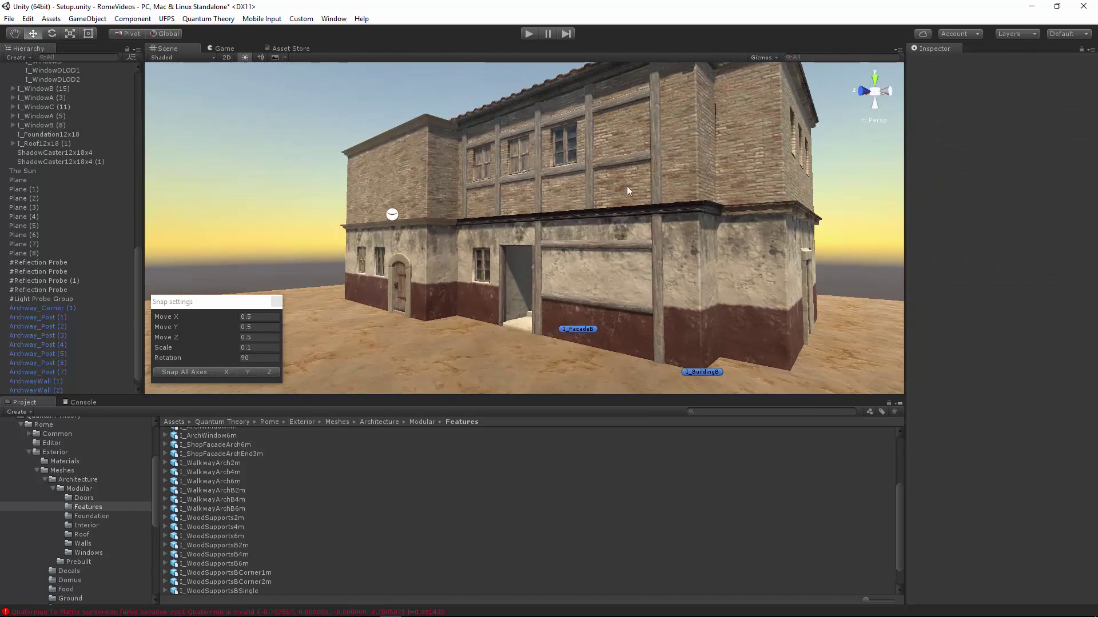
right_drag(627, 190, 543, 203)
click(529, 200)
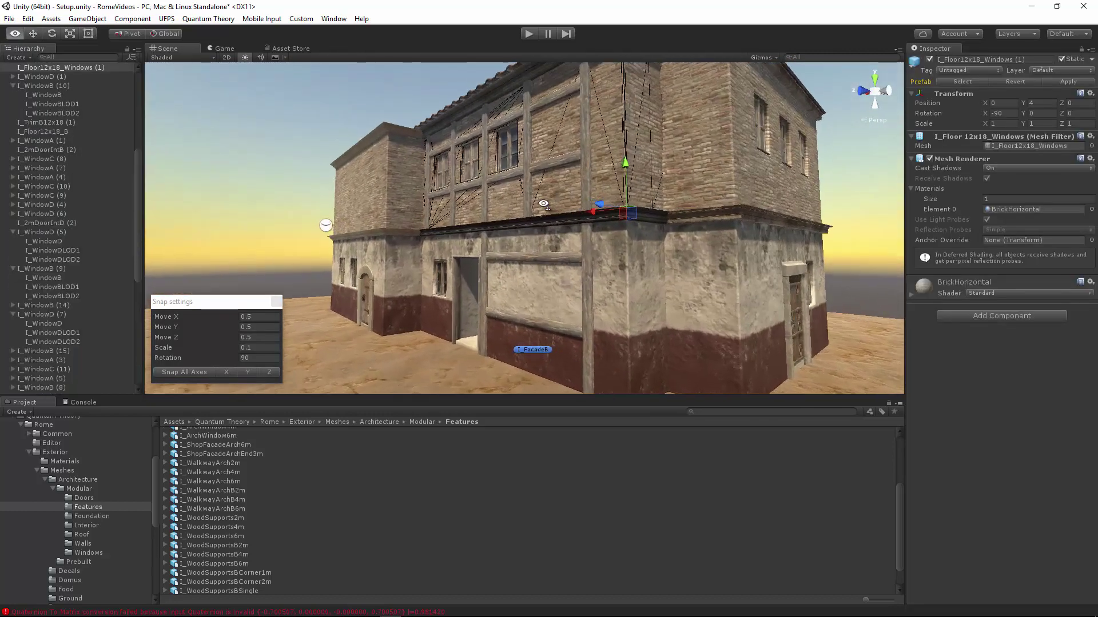
alt+drag(543, 204, 569, 157)
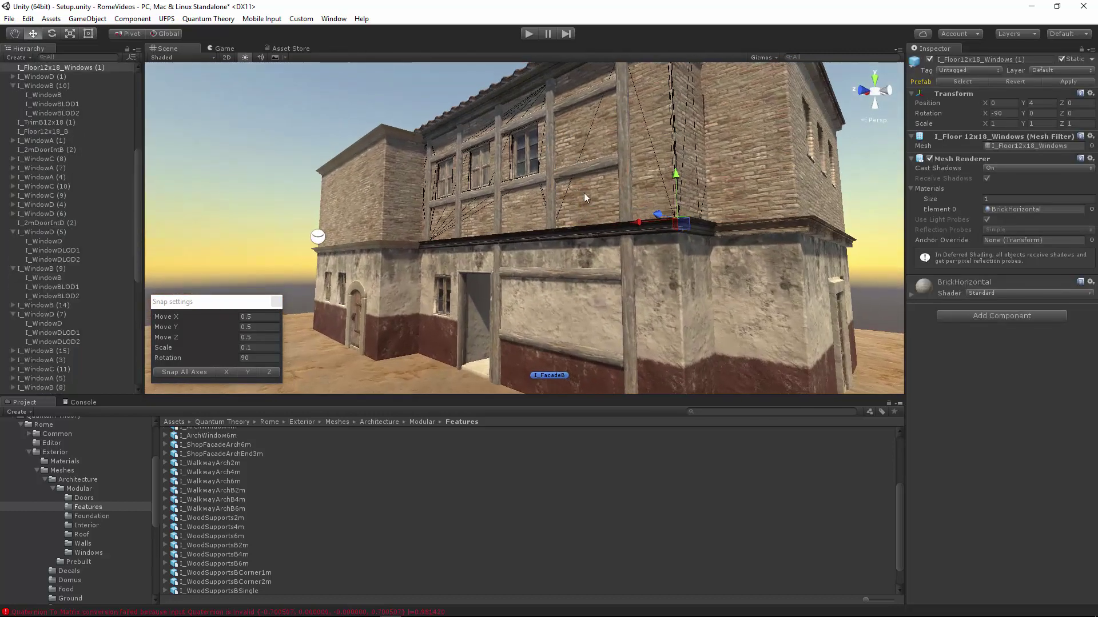
alt+drag(584, 194, 610, 146)
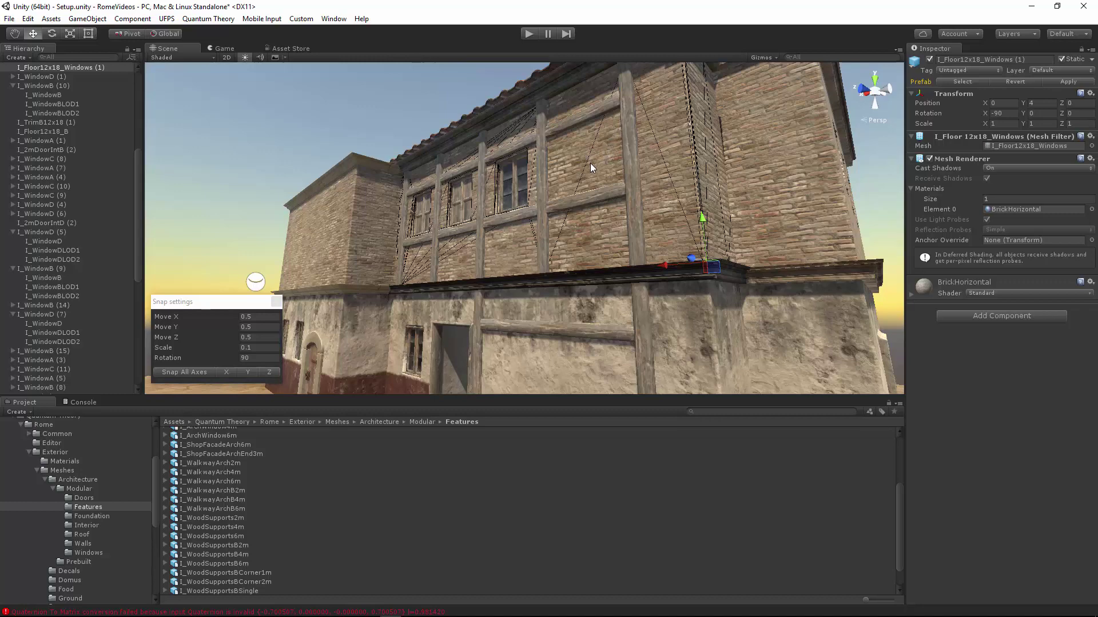
key(s)
right_drag(590, 163, 596, 181)
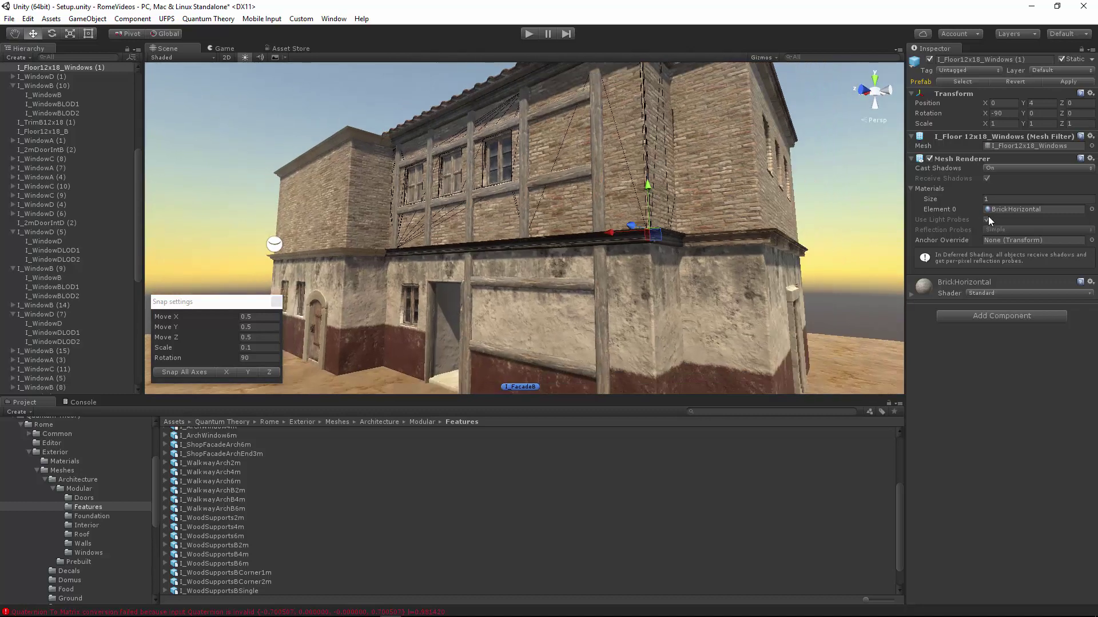
alt+drag(583, 281, 540, 266)
key(a)
right_drag(540, 266, 598, 280)
right_drag(460, 290, 451, 312)
key(s)
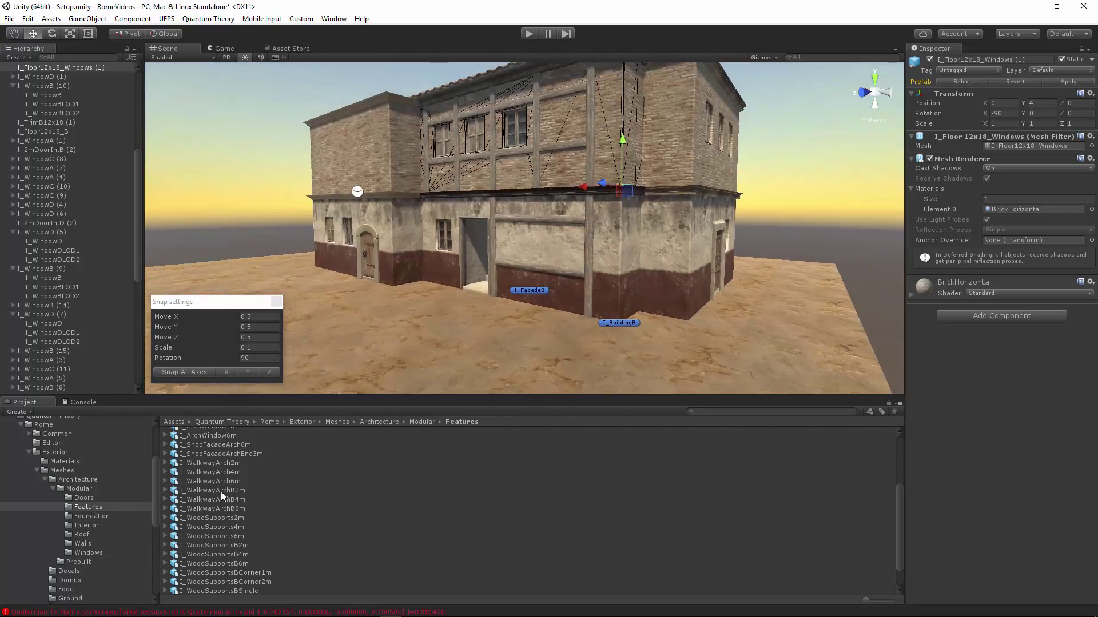
Look through the Walls folder and inspect the I_WallWindowB4m model
click(83, 543)
scroll(238, 513, down, 5)
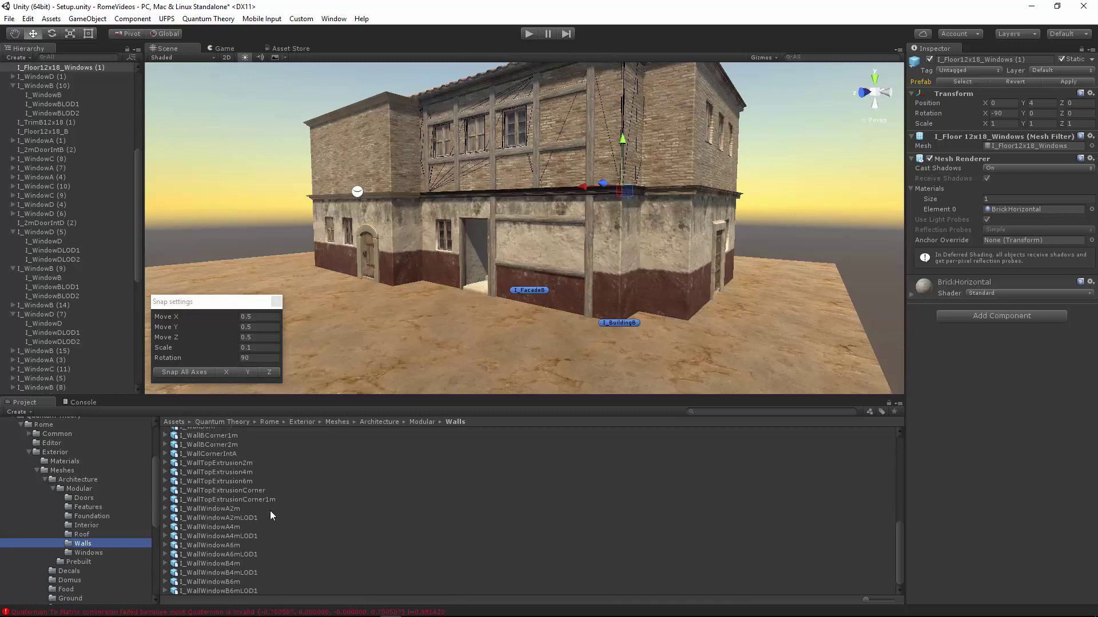
click(196, 565)
Add an I_WoodSupportsB6m piece from the Features folder and position it in front of the upper-floor framing at Y 4
click(89, 506)
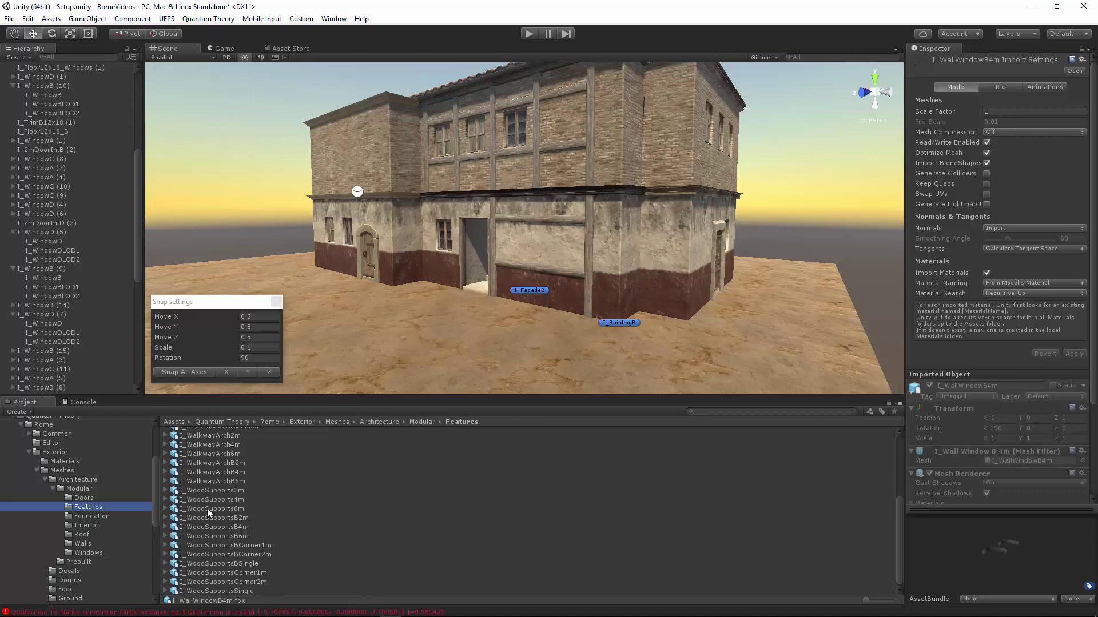
drag(217, 535, 520, 358)
drag(521, 315, 579, 180)
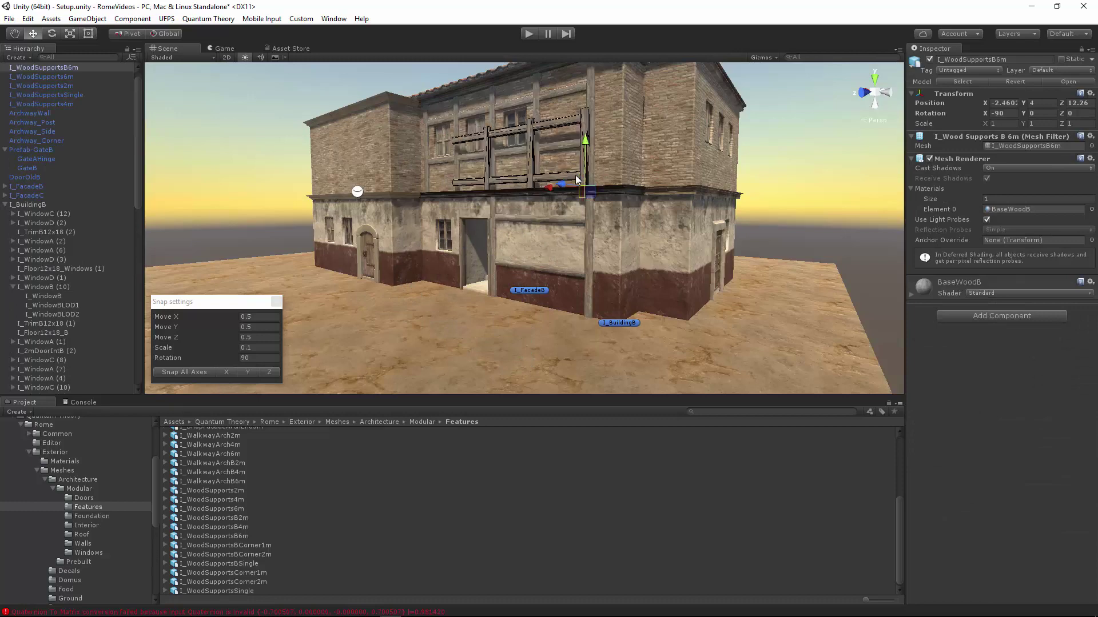
key(w)
right_drag(569, 182, 527, 153)
ctrl+drag(534, 227, 459, 248)
Examine the projecting 6 m support frame and the upper brick wall at the building's corner
key(a)
right_drag(462, 260, 541, 246)
key(s)
key(a)
right_drag(641, 171, 614, 108)
key(d)
click(649, 205)
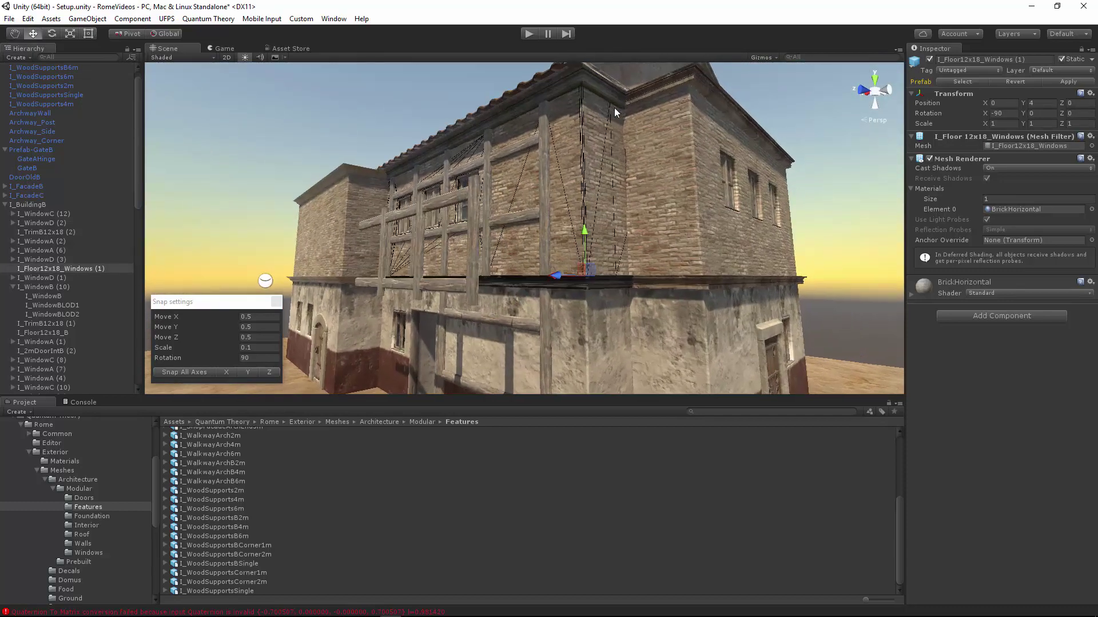
Add an I_WallWindowB6m piece from the Walls folder to the scene, in front of the building's upper-floor brick wall
right_drag(592, 198, 550, 91)
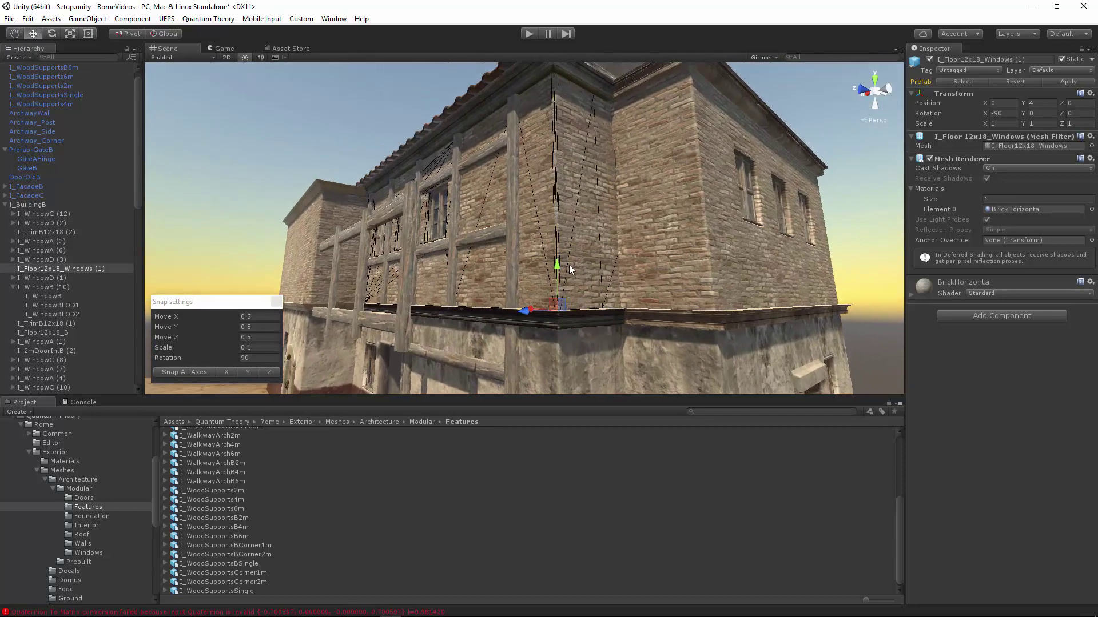
right_drag(568, 265, 591, 189)
key(s)
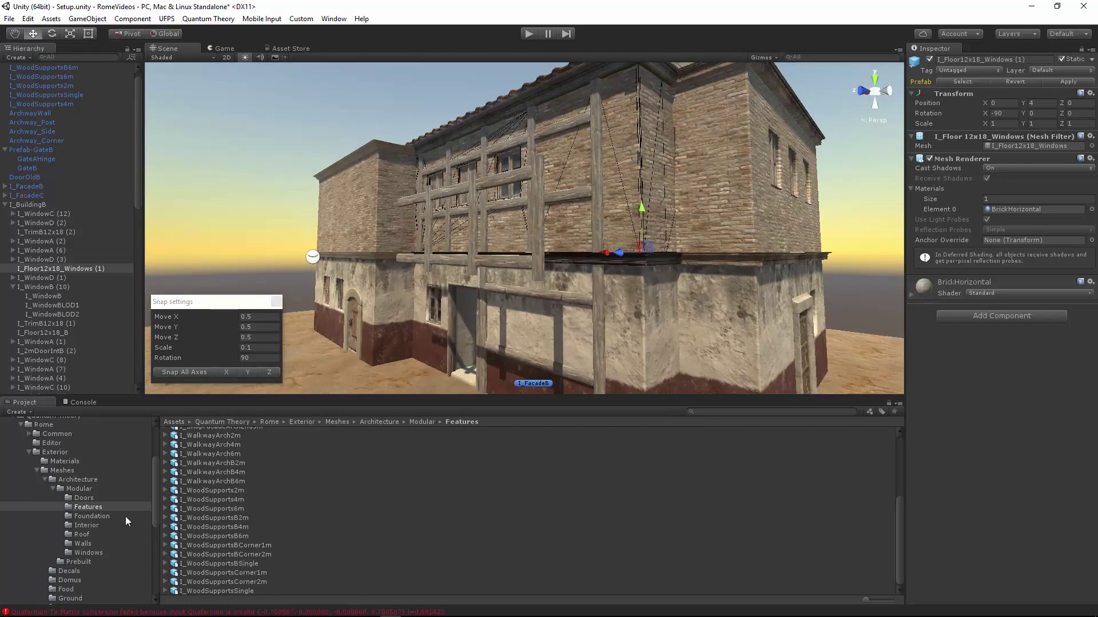
click(92, 543)
right_drag(440, 337, 470, 305)
scroll(193, 582, down, 3)
scroll(261, 581, down, 1)
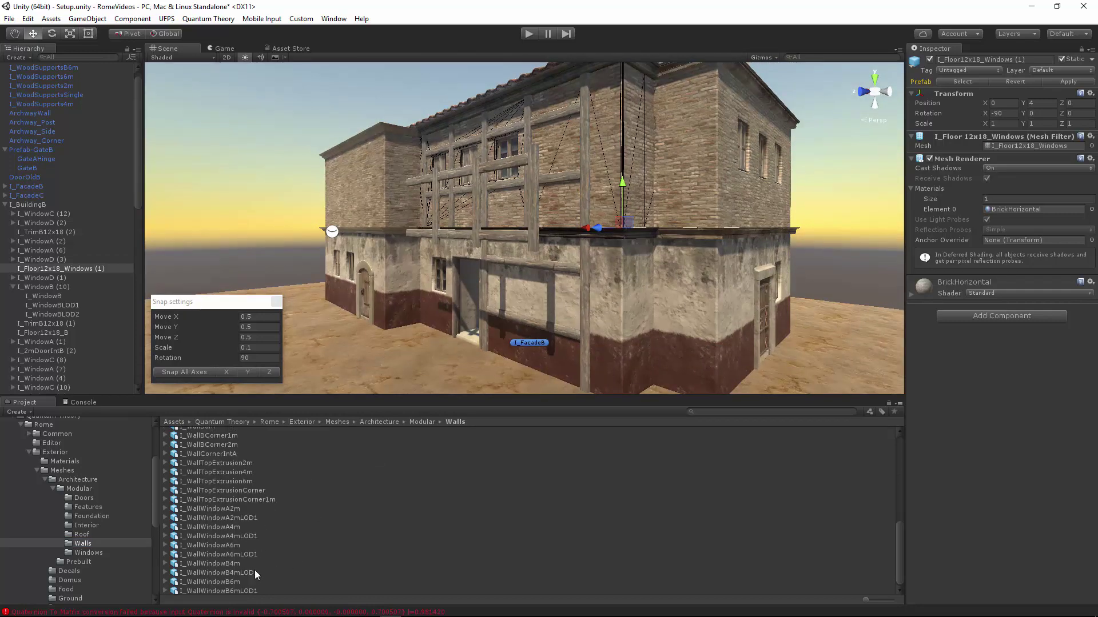
scroll(234, 575, up, 1)
drag(228, 582, 393, 210)
right_drag(393, 209, 460, 244)
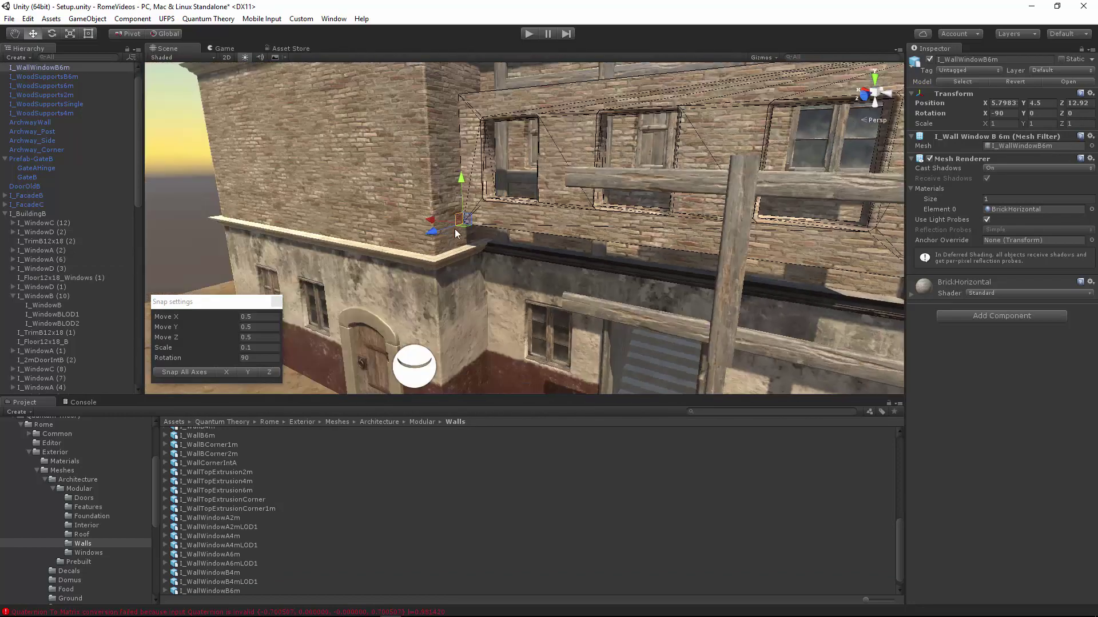
Move the 6 m window wall to about X 6.3, Y 4, Z 12.42, in front of the framed upper floor
ctrl+drag(456, 228, 530, 173)
key(a)
key(s)
right_drag(478, 229, 537, 203)
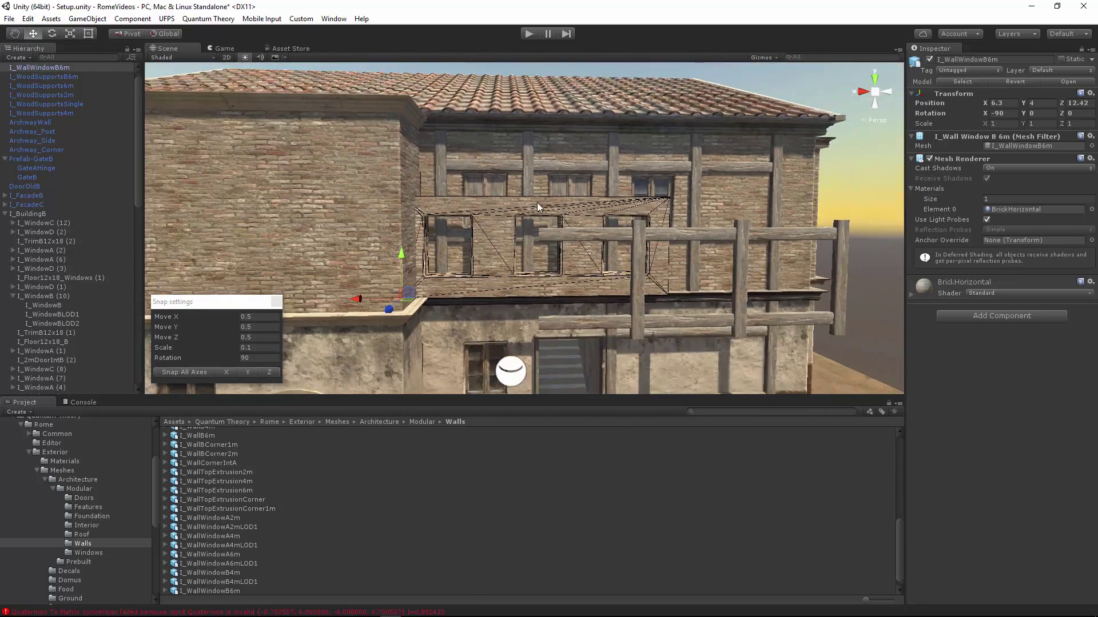
Snap the I_WoodSupportsB6m frame and the window wall to the grid, and place the frame over the wall at X 0.5, Y 4, Z 12.5
click(631, 238)
alt+drag(631, 239, 349, 308)
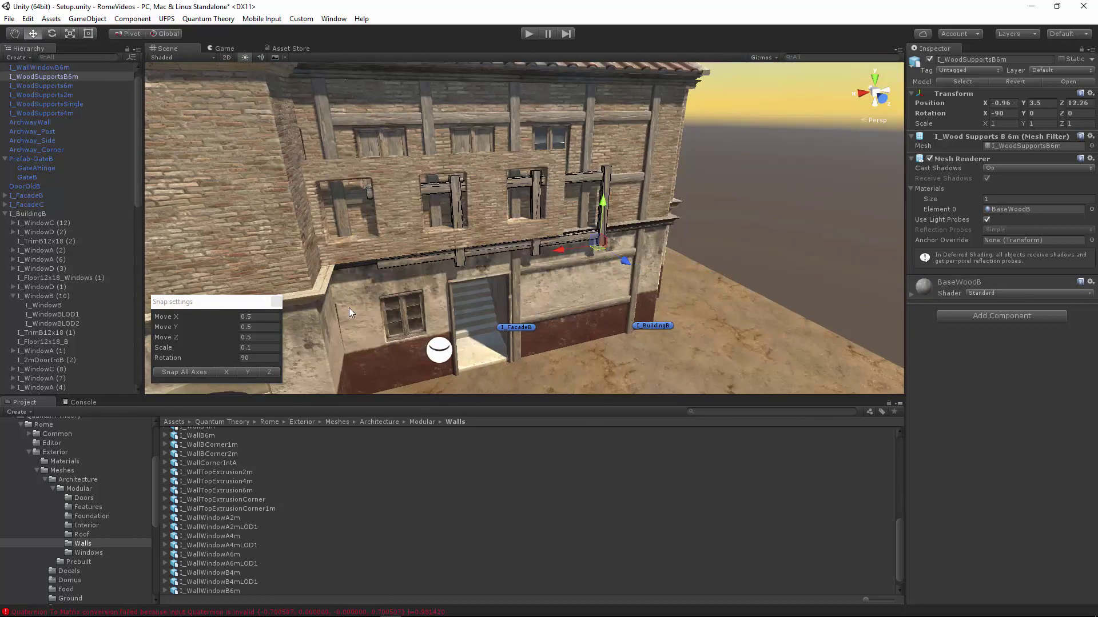
click(201, 369)
ctrl+drag(566, 256, 533, 259)
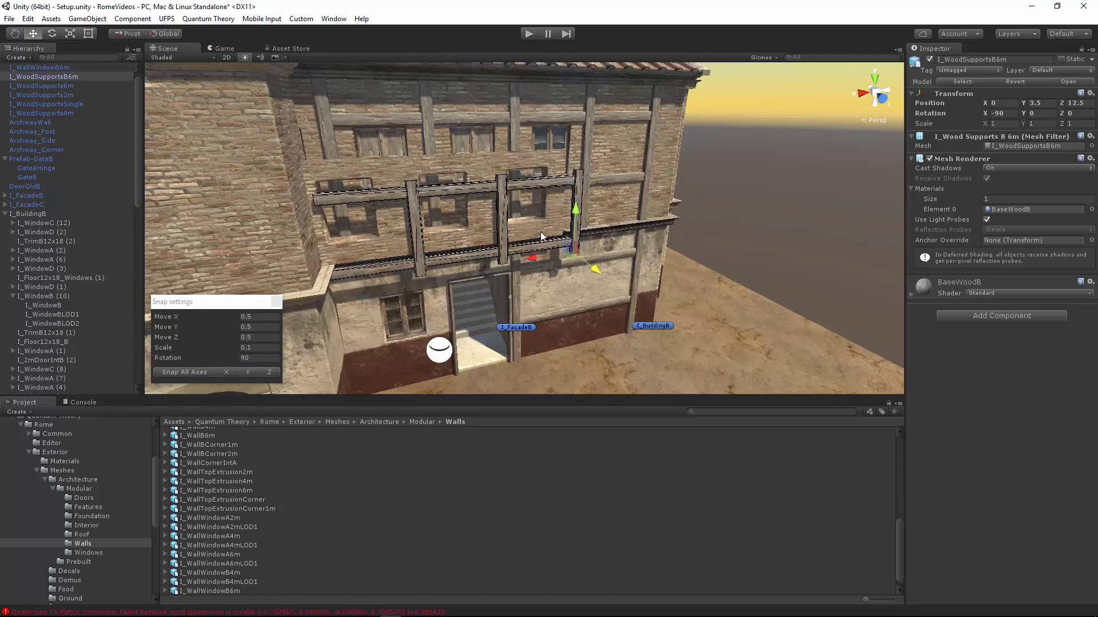
click(540, 231)
click(184, 371)
click(554, 252)
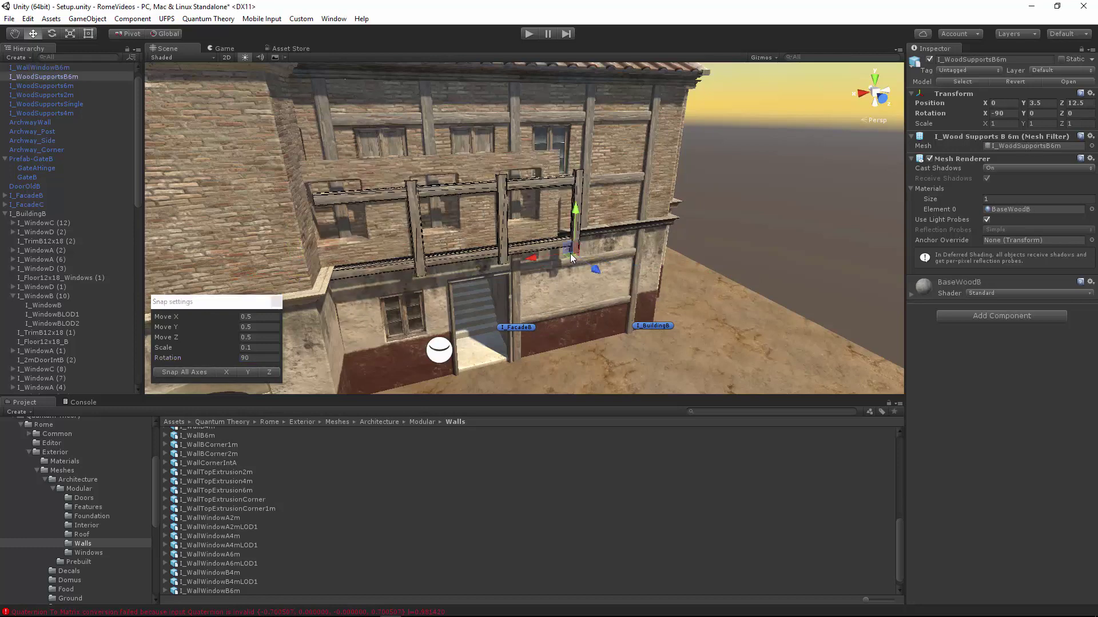
mouse_move(570, 253)
ctrl+mouse_down()
mouse_move(555, 255)
mouse_move(574, 250)
ctrl+mouse_up()
key(f)
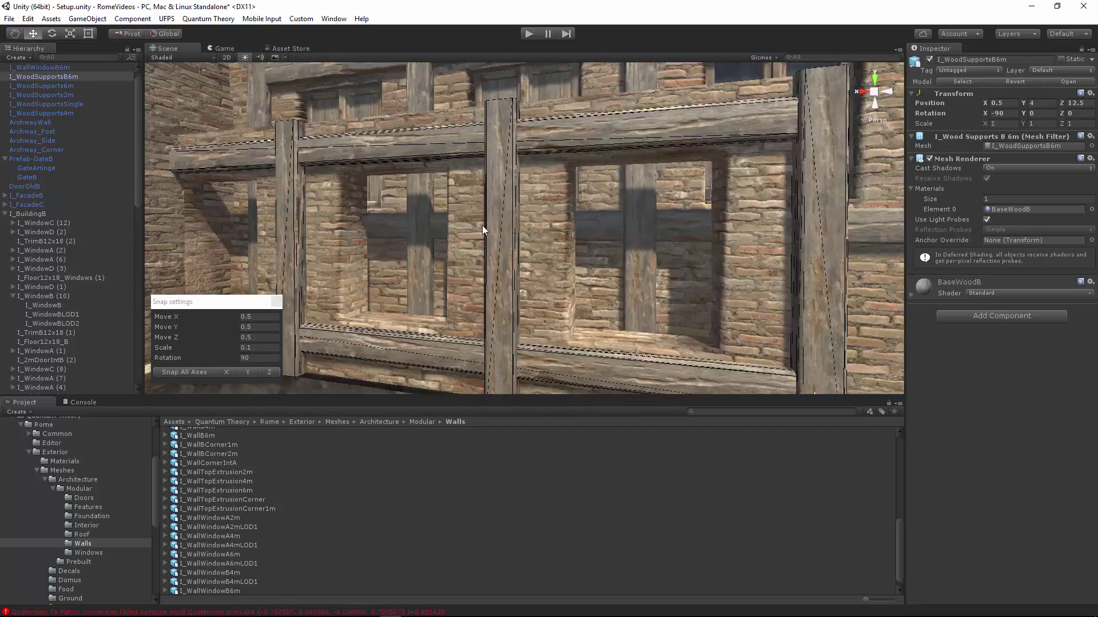
Select the window wall together with its wood frame, move both out beside the building, and deselect them
shift+click(476, 216)
right_drag(476, 216, 457, 246)
scroll(475, 228, down, 10)
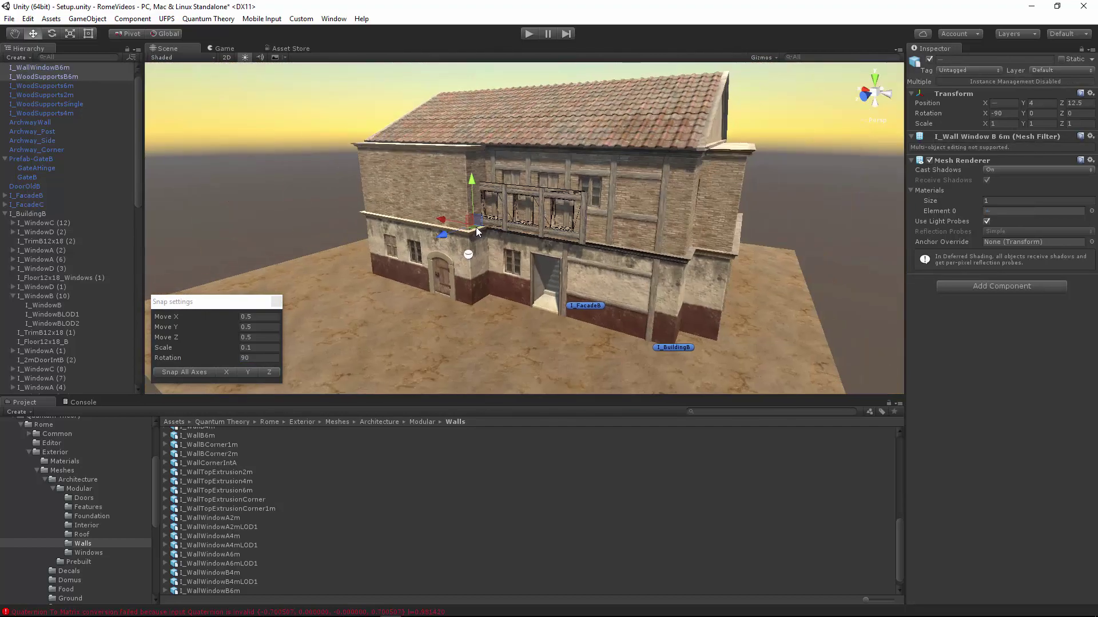
ctrl+drag(476, 227, 251, 244)
key(w)
click(320, 238)
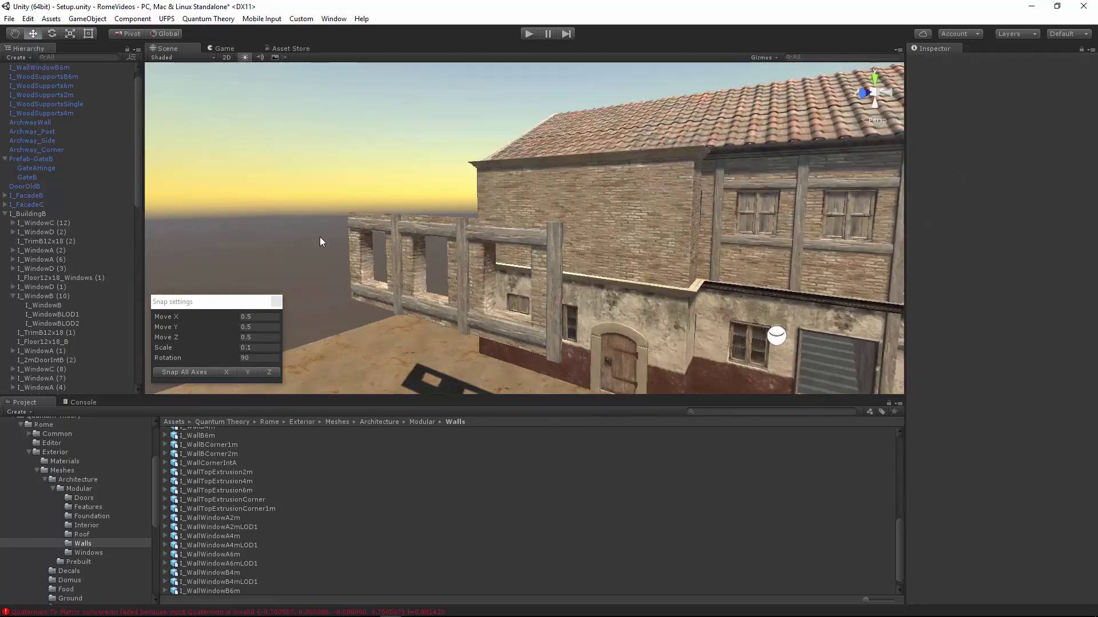